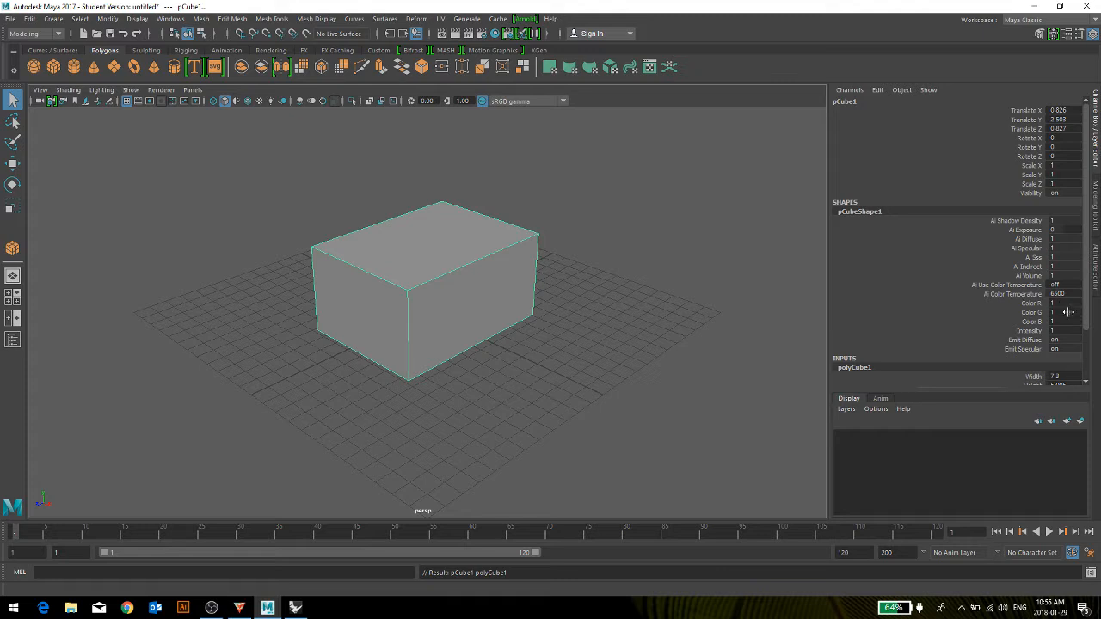
# Set the cube's width, height and depth subdivisions to 5 each.
pyautogui.scroll(-2, 954, 336)
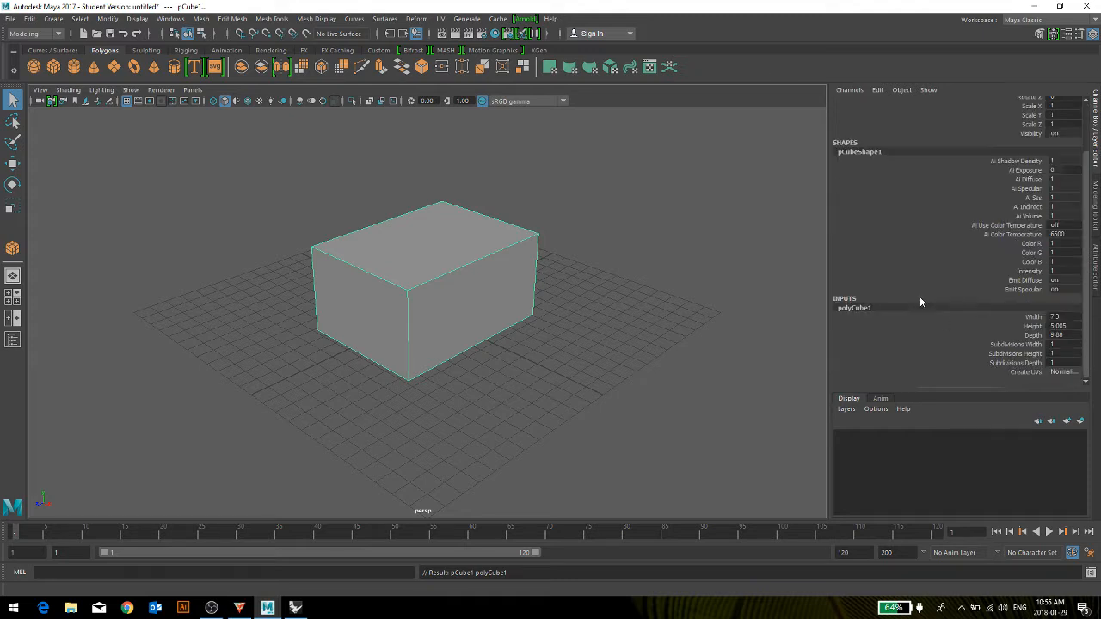
pyautogui.doubleClick(1066, 344)
pyautogui.write('5')
pyautogui.press('Tab')
pyautogui.write('5')
pyautogui.press('Tab')
pyautogui.write('5')
pyautogui.press('Return')
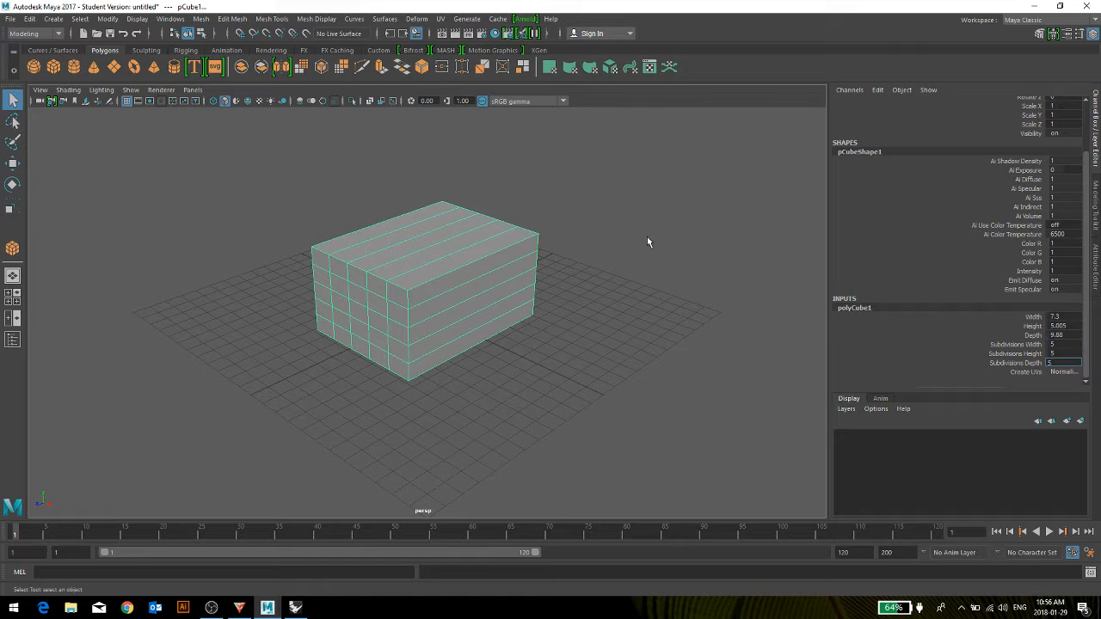
# Turn on wireframe-on-shaded display in the viewport and deselect the cube.
pyautogui.click(647, 236)
pyautogui.click(494, 270)
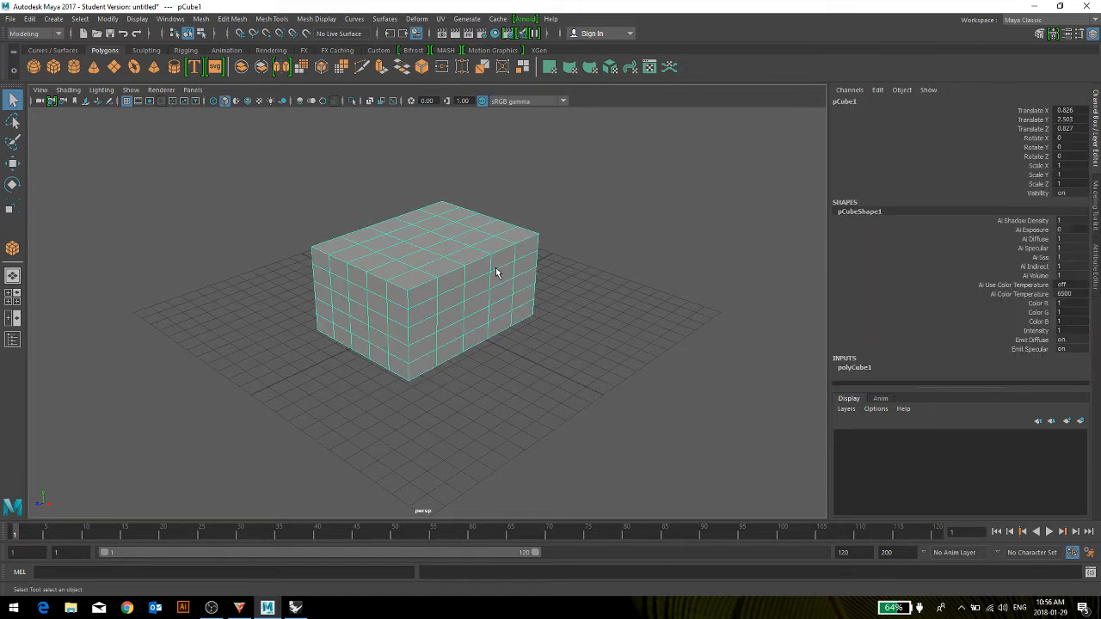
pyautogui.click(247, 101)
pyautogui.click(612, 231)
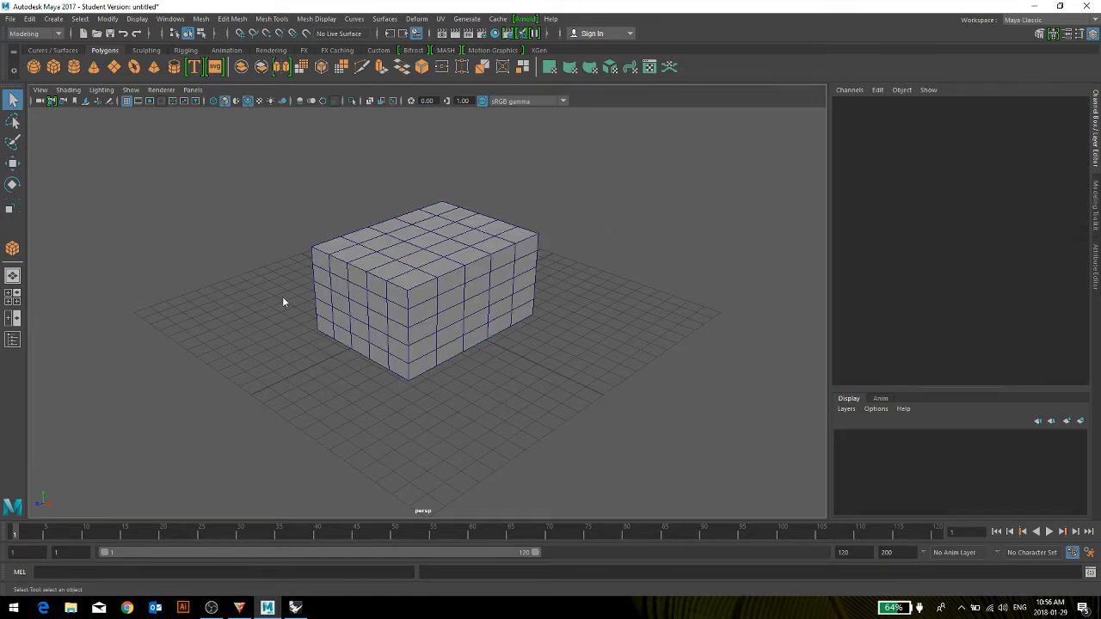
# Reselect the cube in object mode and add a nonlinear Bend deformer to it.
pyautogui.moveTo(293, 294); pyautogui.dragTo(257, 351, button='right')
pyautogui.moveTo(285, 310); pyautogui.dragTo(285, 312, button='right')
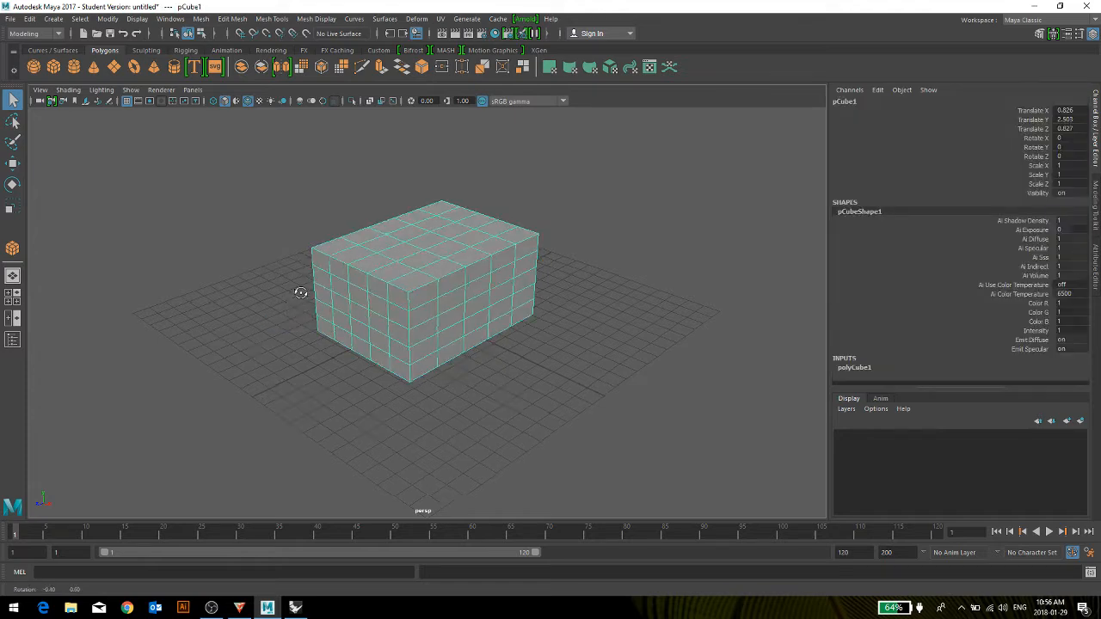
pyautogui.keyDown('alt'); pyautogui.moveTo(295, 294); pyautogui.dragTo(359, 297); pyautogui.keyUp('alt')
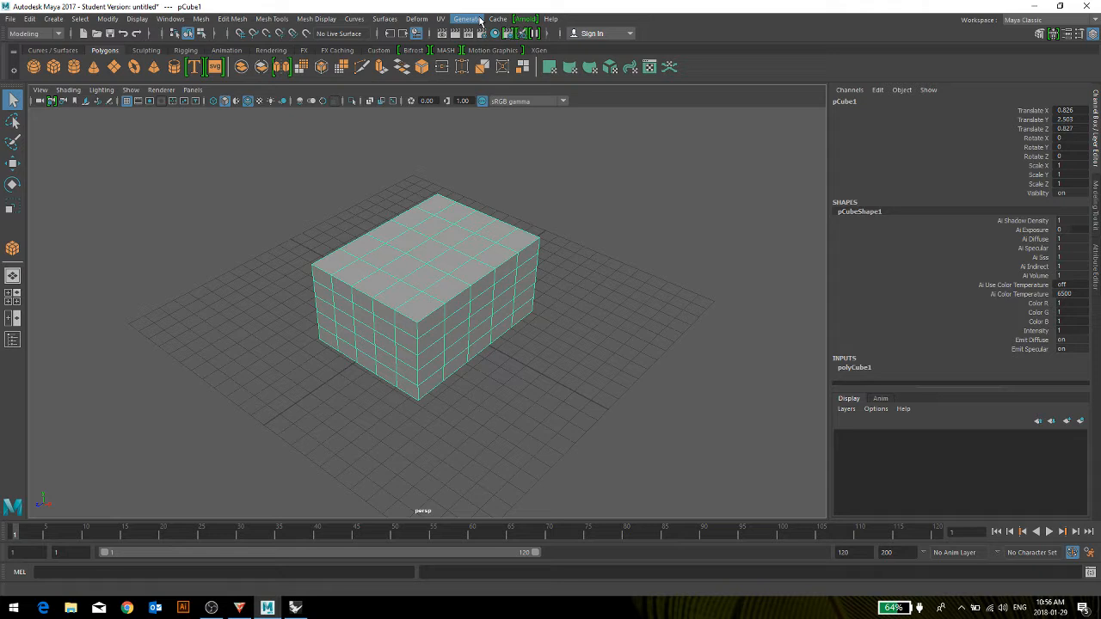
pyautogui.click(416, 18)
pyautogui.moveTo(479, 152)
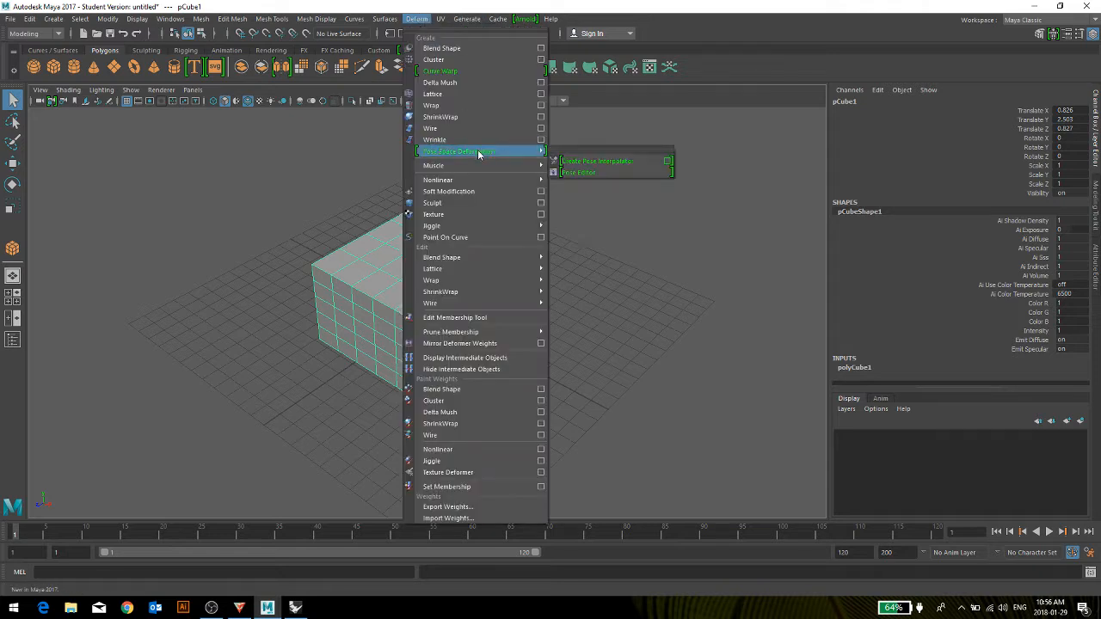
pyautogui.moveTo(482, 179)
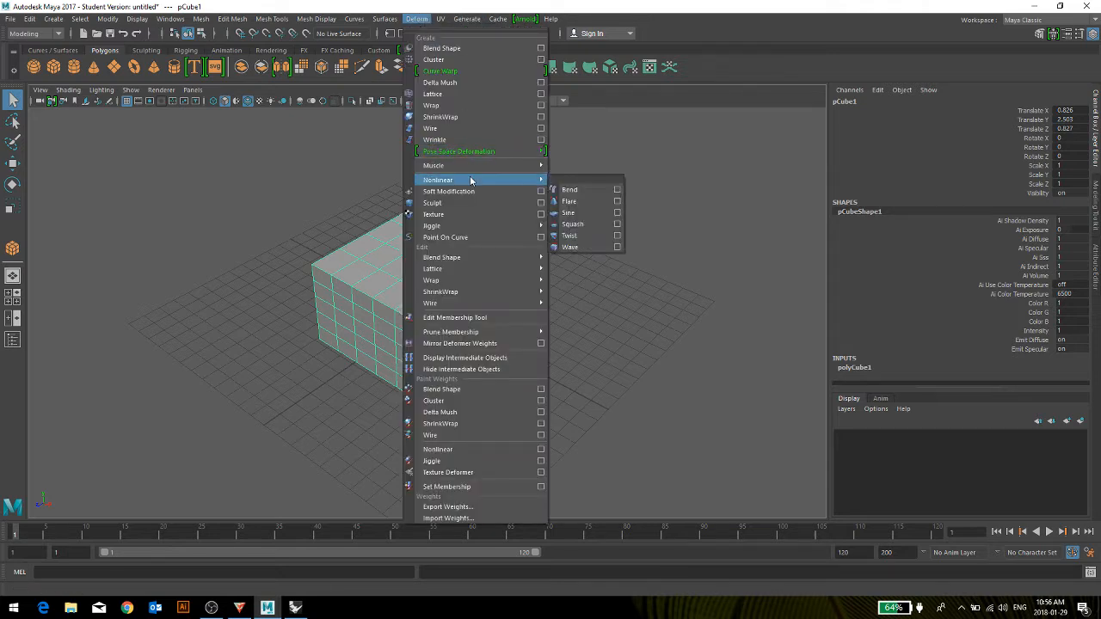
pyautogui.click(569, 190)
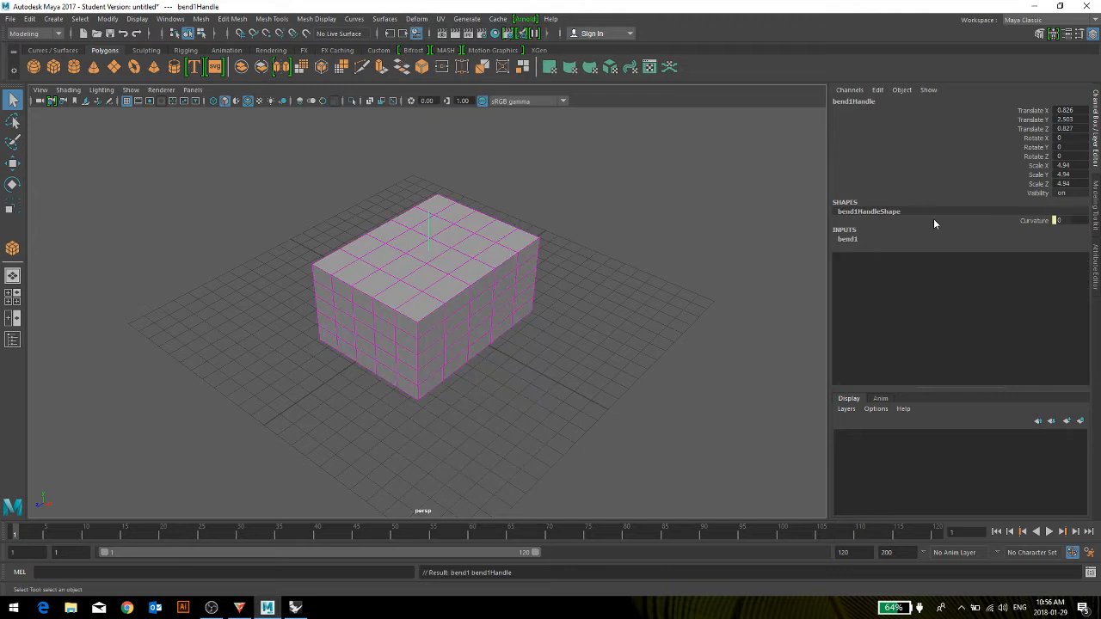
# Try to change the bend's curvature from its deformer handle.
pyautogui.click(1024, 222)
pyautogui.moveTo(661, 267); pyautogui.dragTo(673, 262, button='middle')
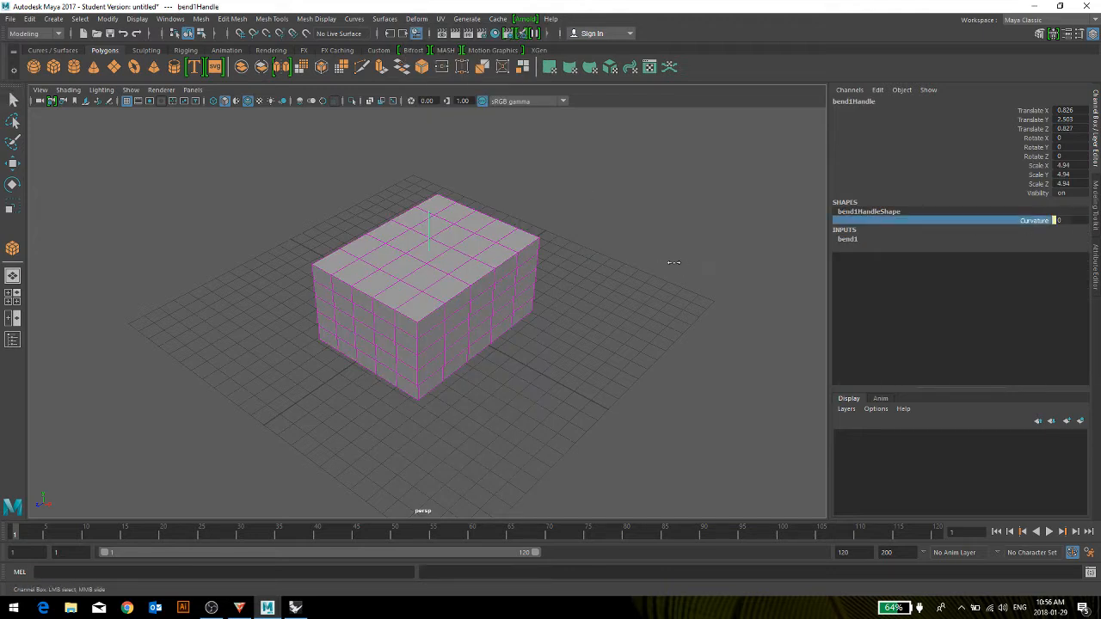
pyautogui.click(627, 275)
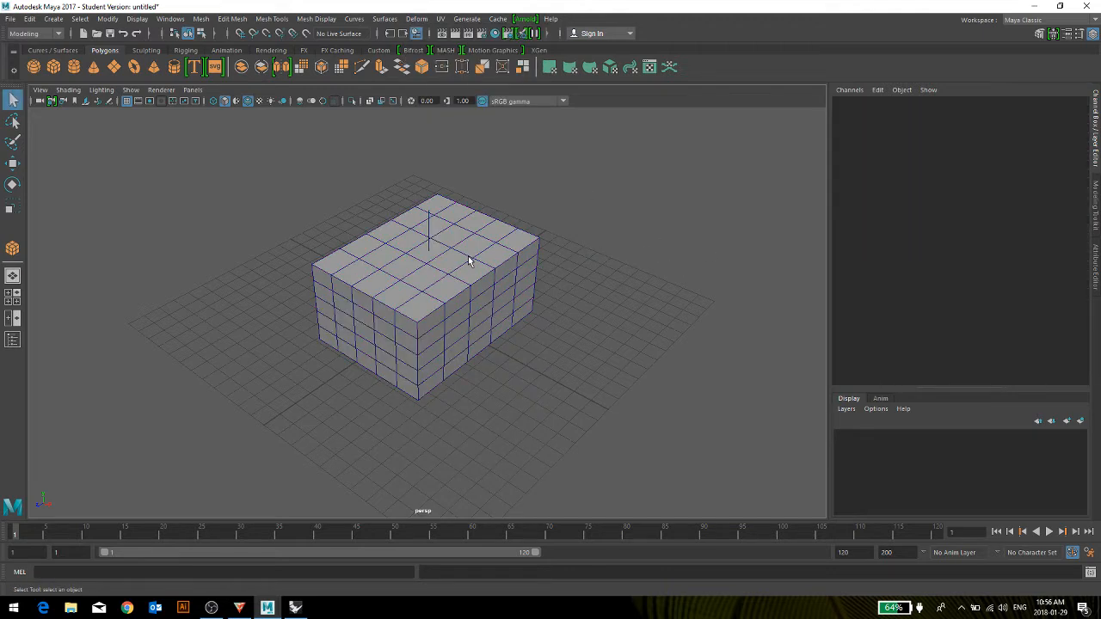
# Set the curvature of the bend input on the cube to about 32.
pyautogui.click(483, 262)
pyautogui.scroll(-1, 912, 319)
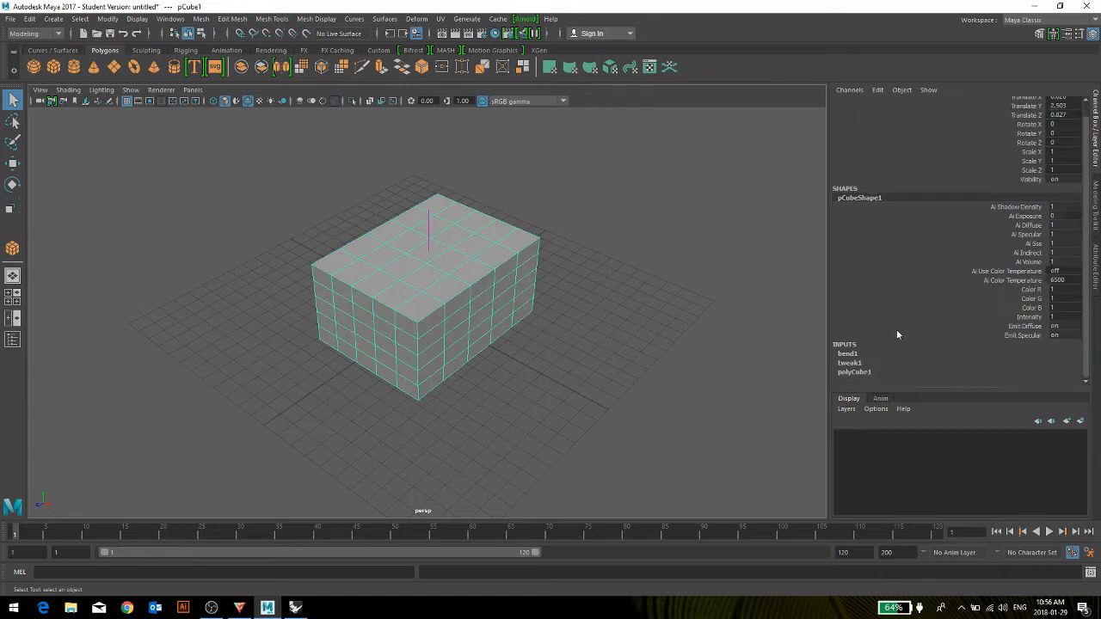
pyautogui.click(847, 353)
pyautogui.scroll(-2, 1032, 340)
pyautogui.click(1032, 335)
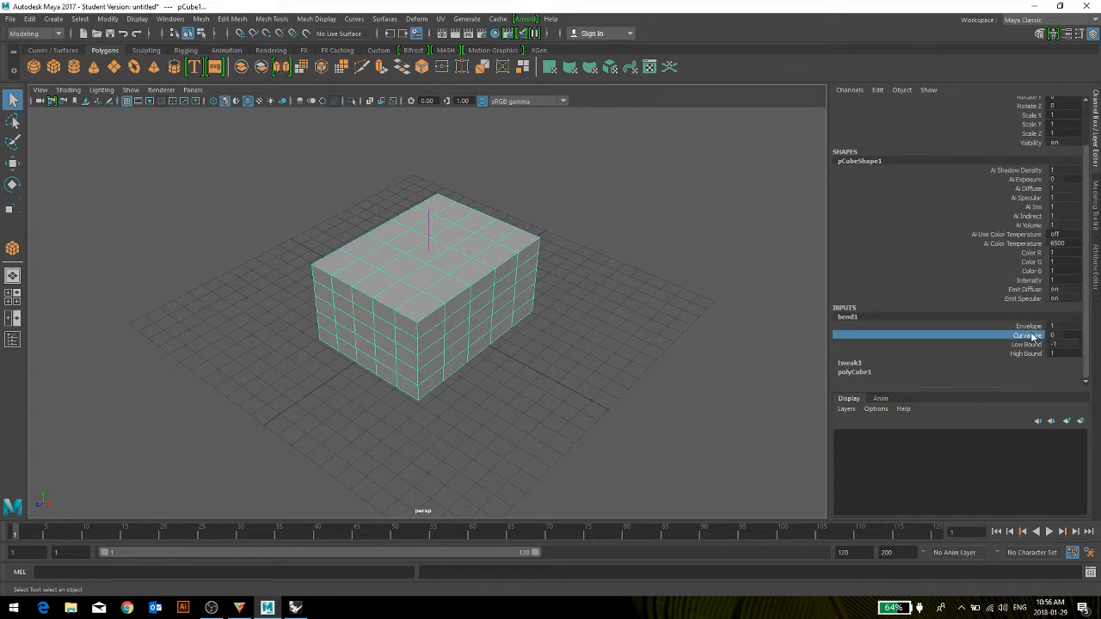
pyautogui.moveTo(636, 304)
pyautogui.mouseDown(button='middle')
pyautogui.moveTo(678, 297)
pyautogui.moveTo(651, 301)
pyautogui.mouseUp(button='middle')
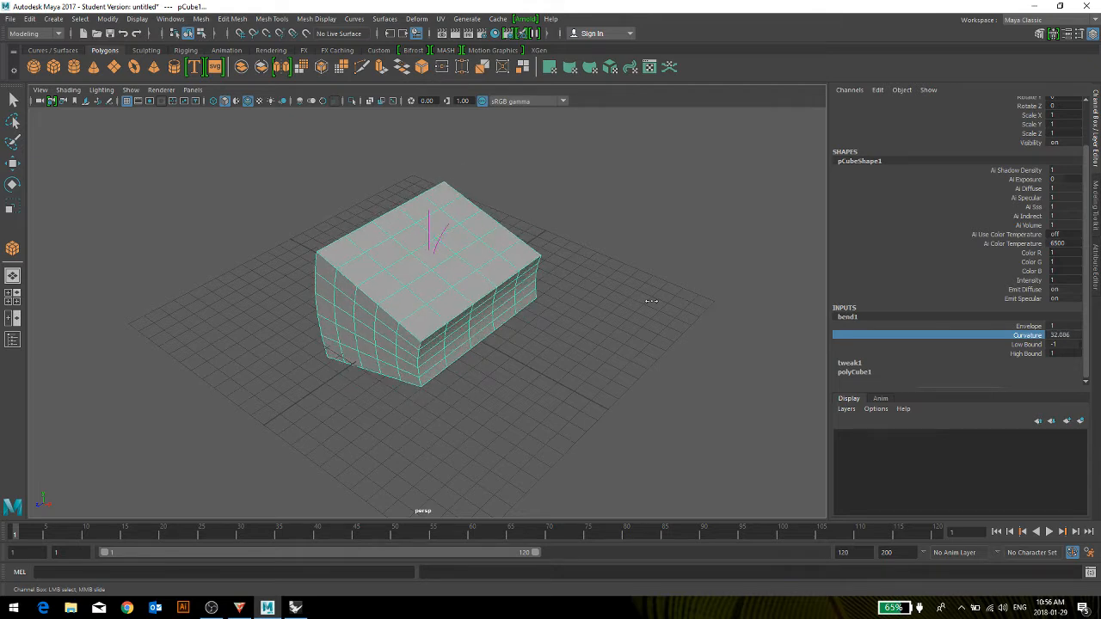
pyautogui.click(13, 100)
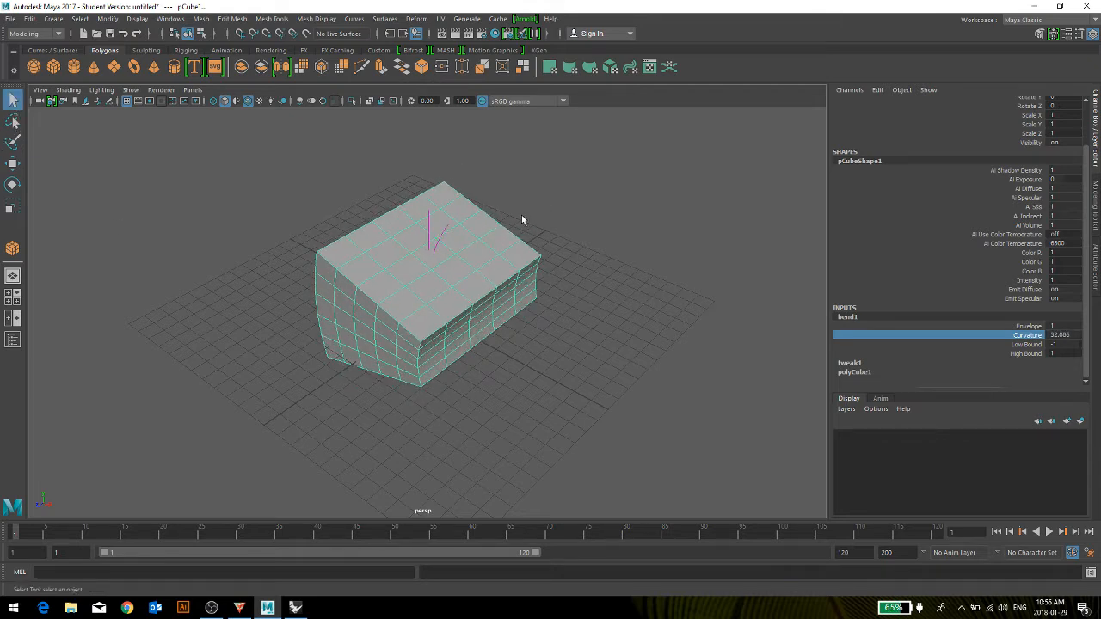
# Rotate the bend handle freely to about -51.6 in X, -32.7 in Y and 45.7 in Z.
pyautogui.click(442, 234)
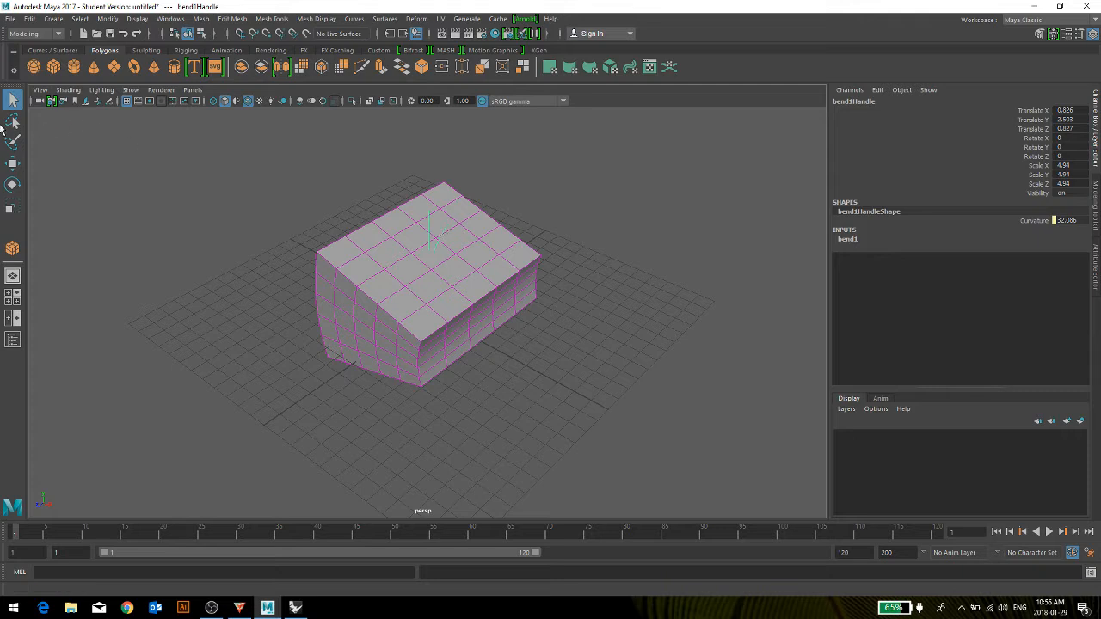
pyautogui.press('w')
pyautogui.press('e')
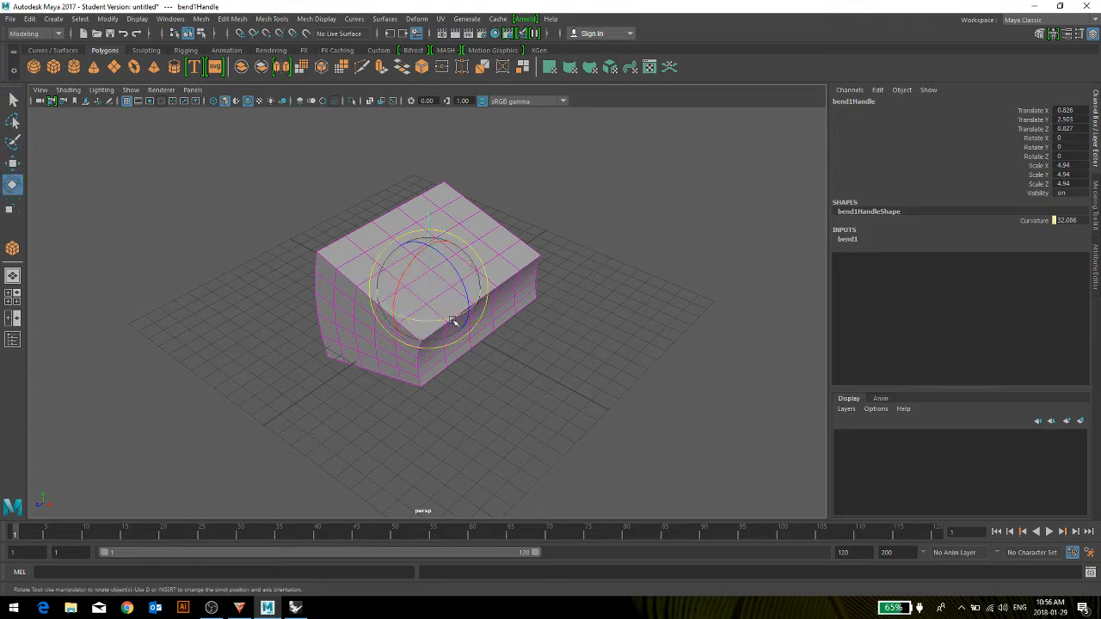
pyautogui.moveTo(454, 319); pyautogui.dragTo(473, 260)
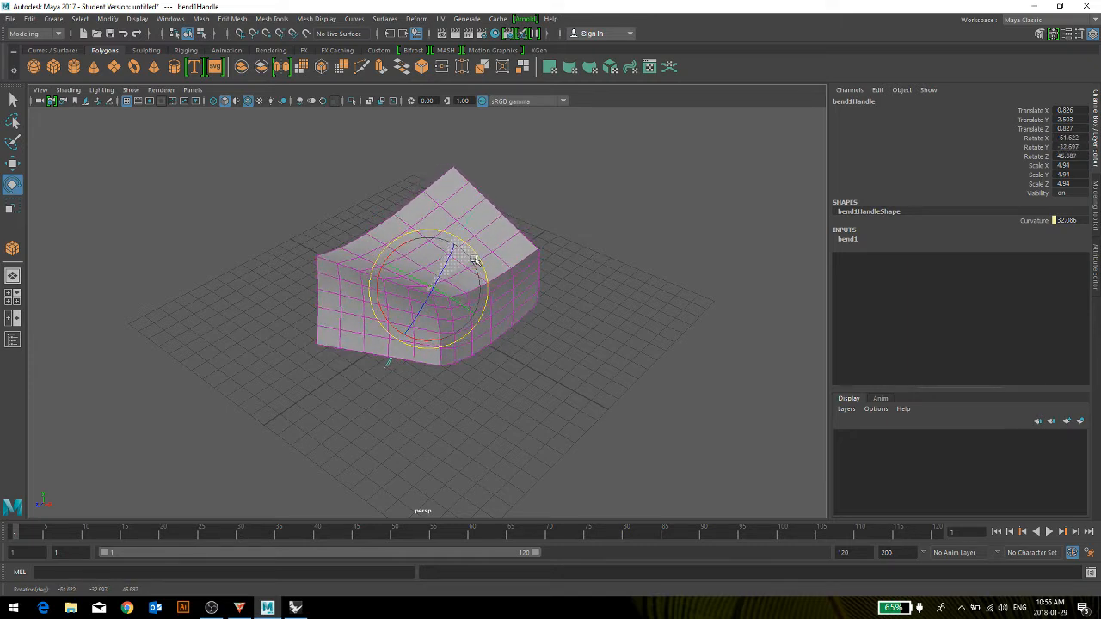
pyautogui.click(516, 373)
pyautogui.keyDown('alt'); pyautogui.moveTo(516, 374); pyautogui.dragTo(501, 393); pyautogui.keyUp('alt')
# Delete the bent cube's construction history.
pyautogui.click(481, 300)
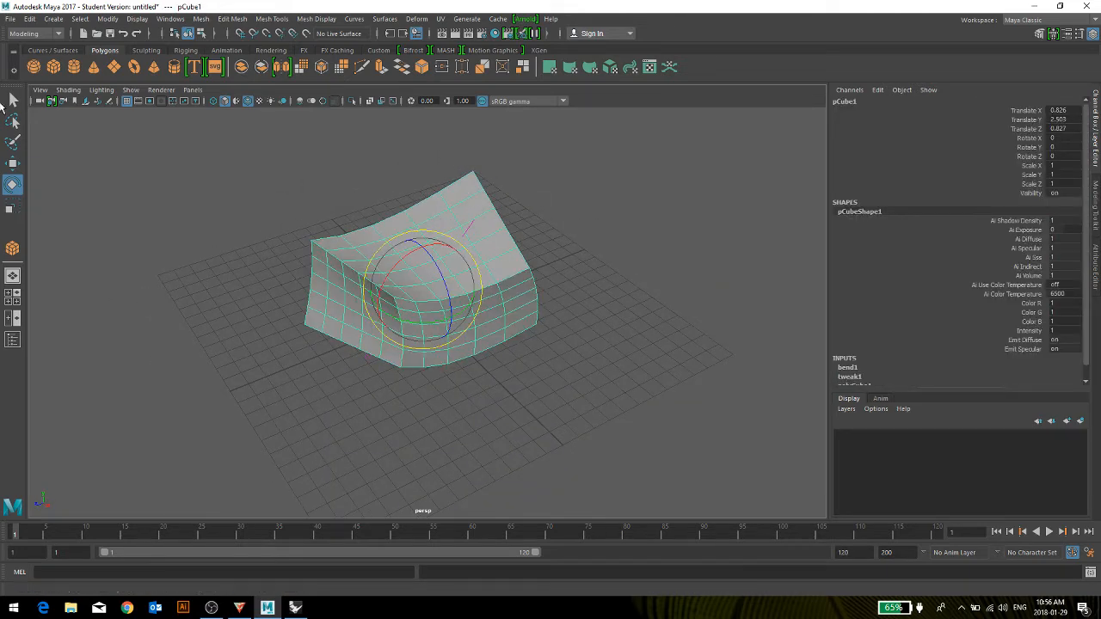
pyautogui.click(13, 100)
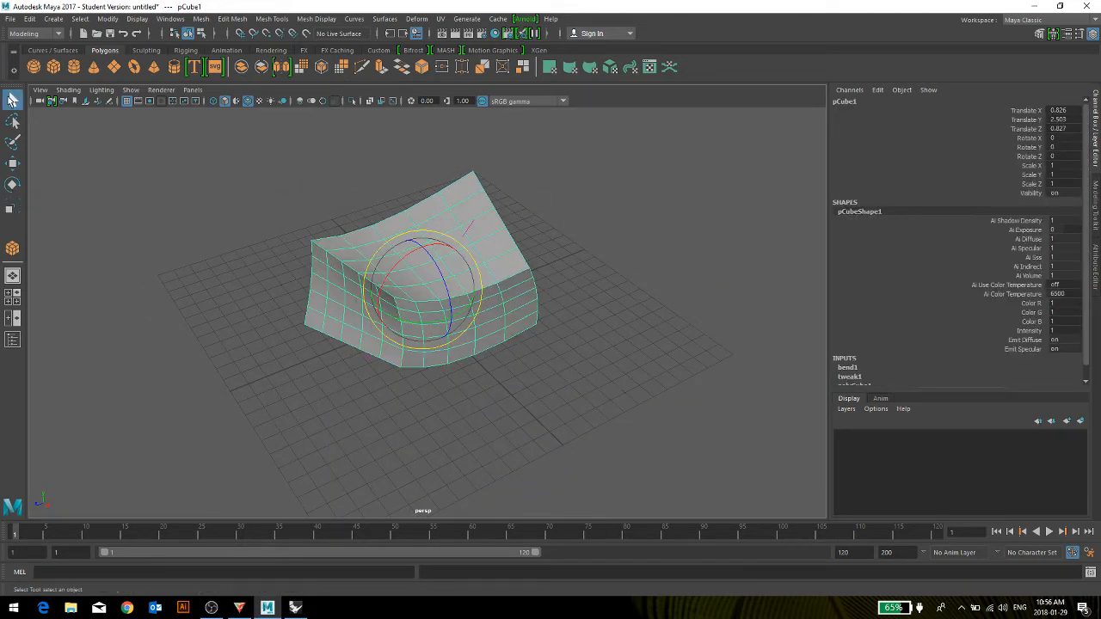
pyautogui.click(24, 19)
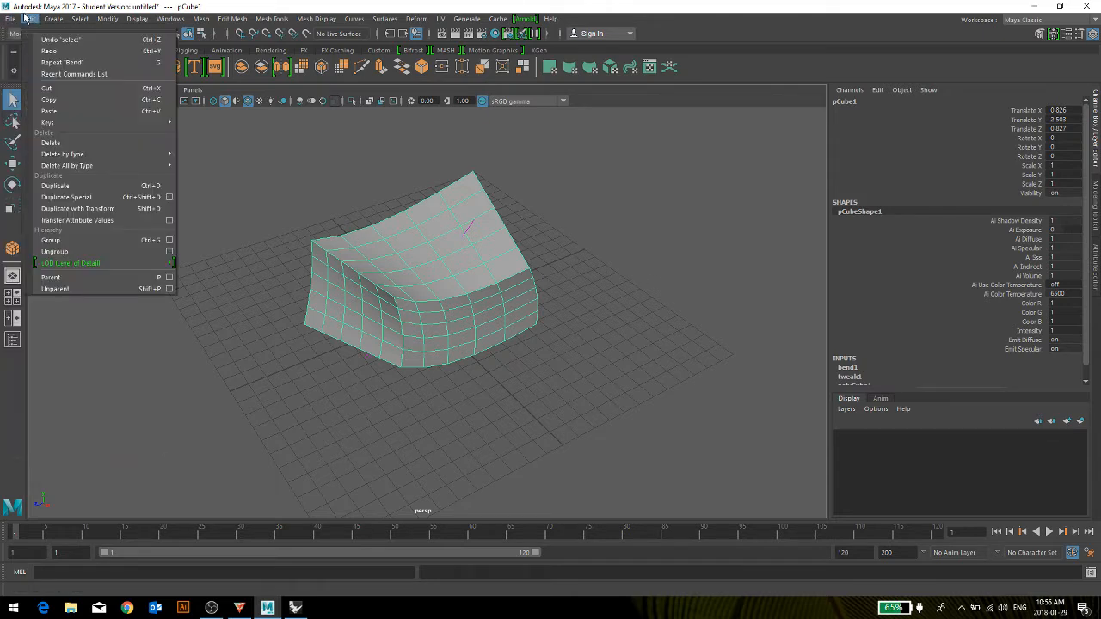
pyautogui.moveTo(129, 155)
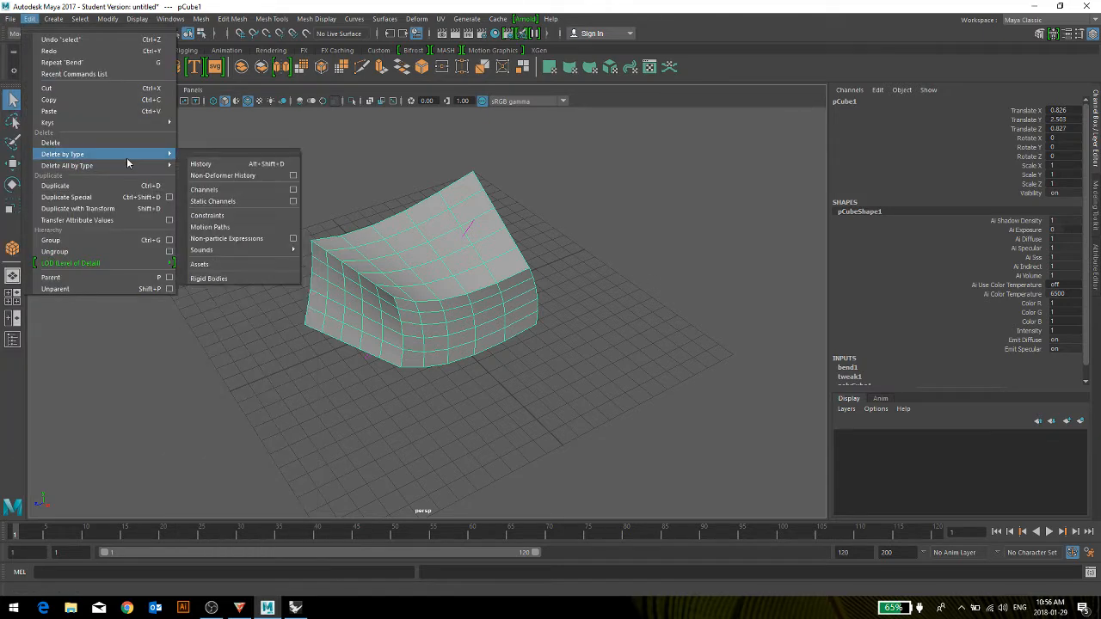
pyautogui.click(198, 164)
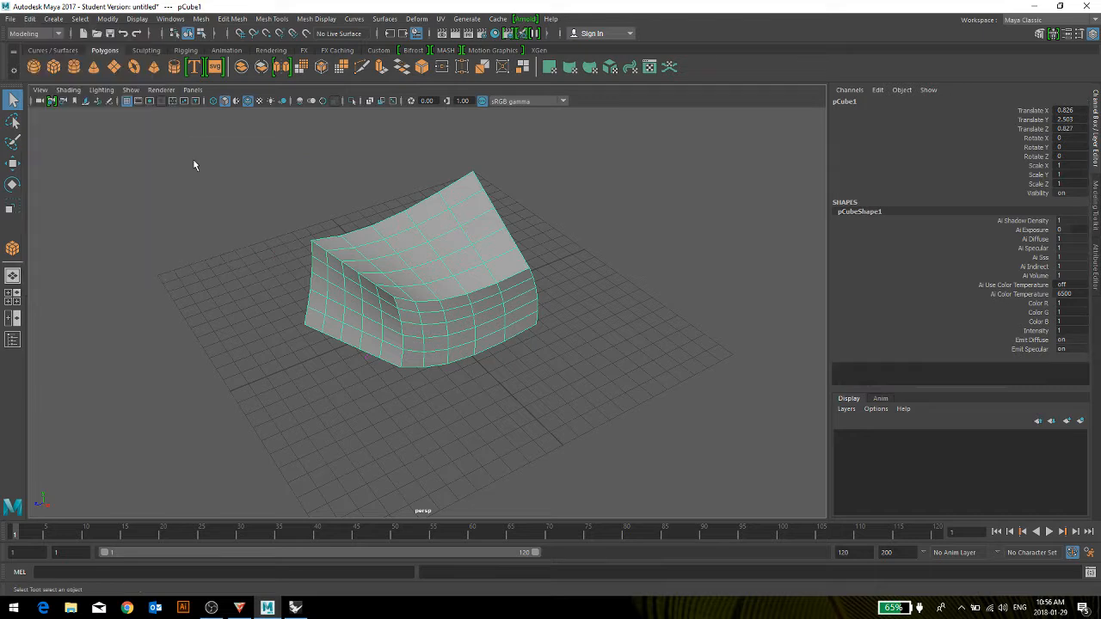
# Soft-select the highest corner vertex of the bent cube, with the falloff covering its neighbouring vertices.
pyautogui.rightClick(439, 225)
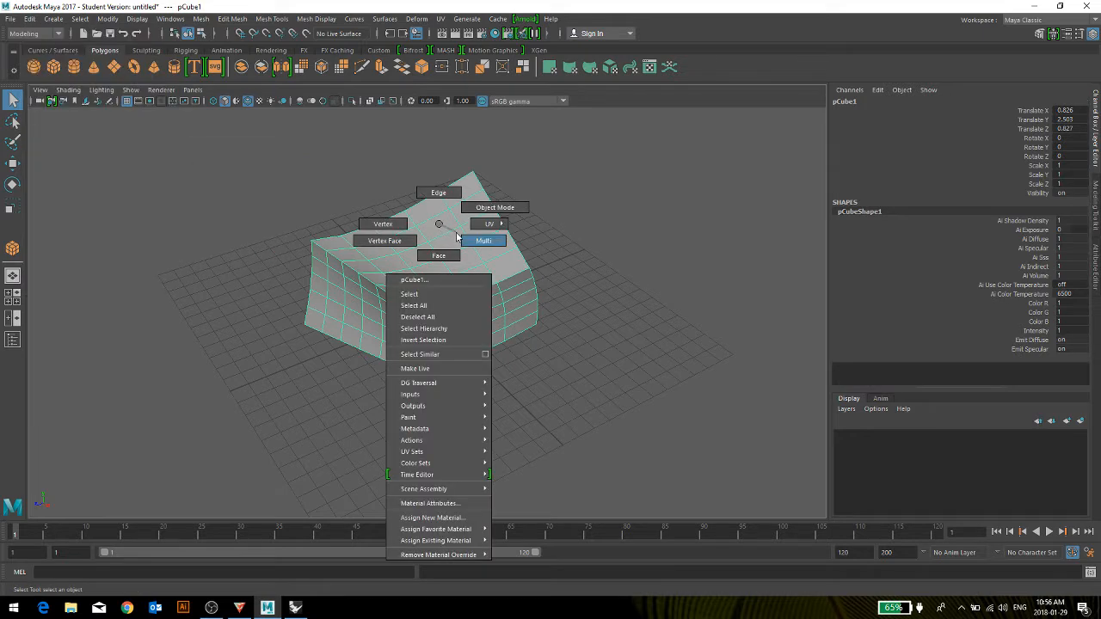
pyautogui.click(438, 193)
pyautogui.rightClick(419, 217)
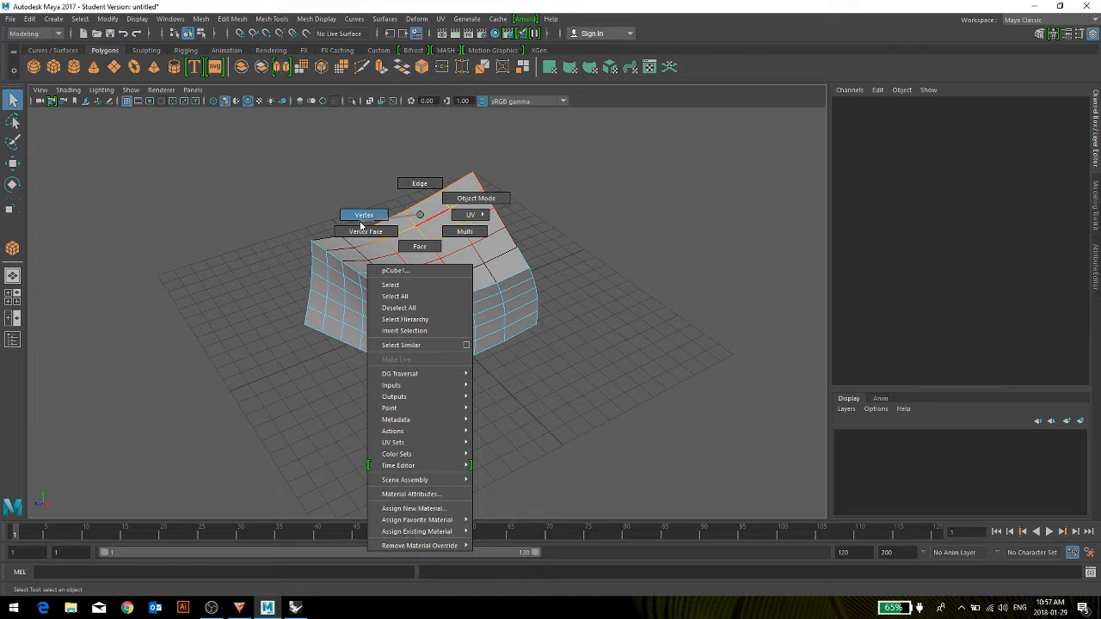
pyautogui.click(362, 217)
pyautogui.click(469, 176)
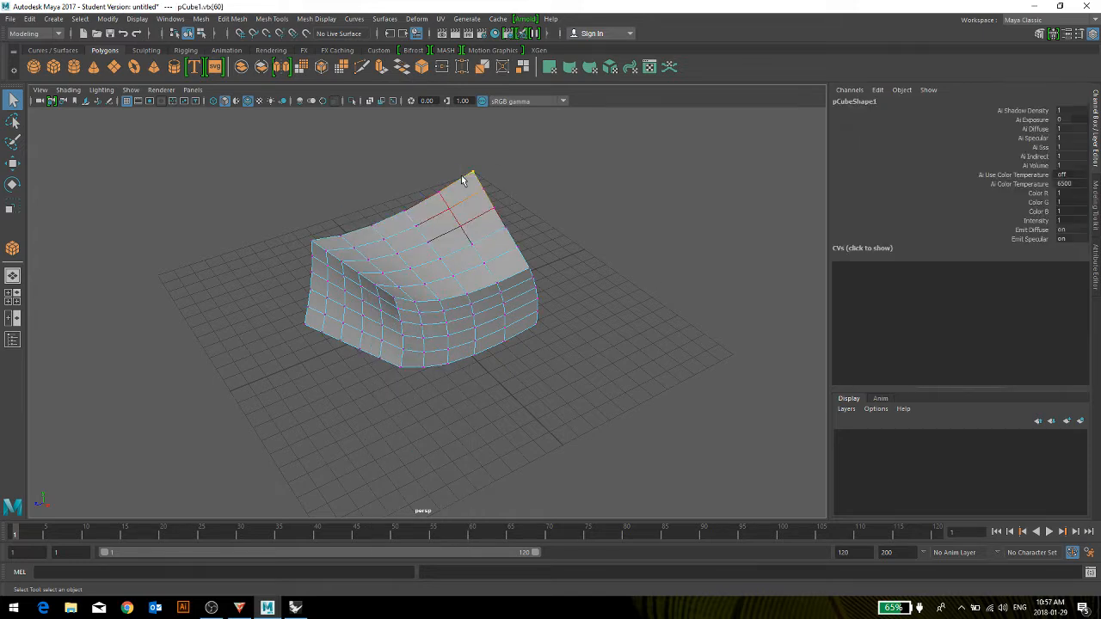
pyautogui.press('b')
pyautogui.moveTo(462, 251); pyautogui.dragTo(504, 138)
pyautogui.press('w')
pyautogui.scroll(-3, 489, 166)
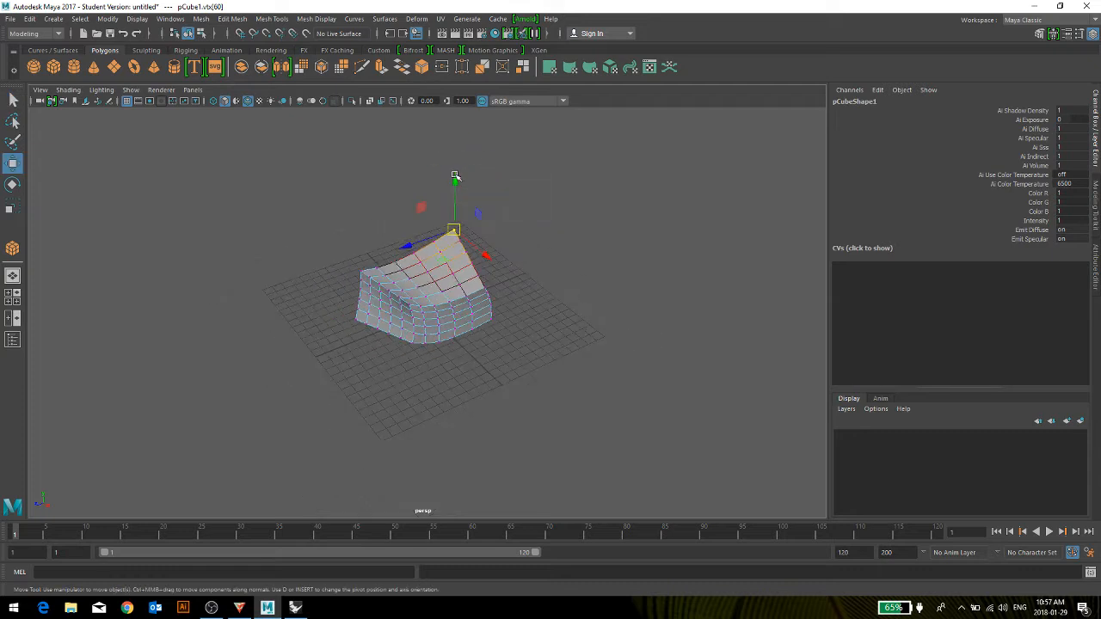
# Try raising the soft-selected corner by about 4.35 units in Y, undo the move and clear the vertex selection.
pyautogui.moveTo(457, 176); pyautogui.dragTo(455, 136)
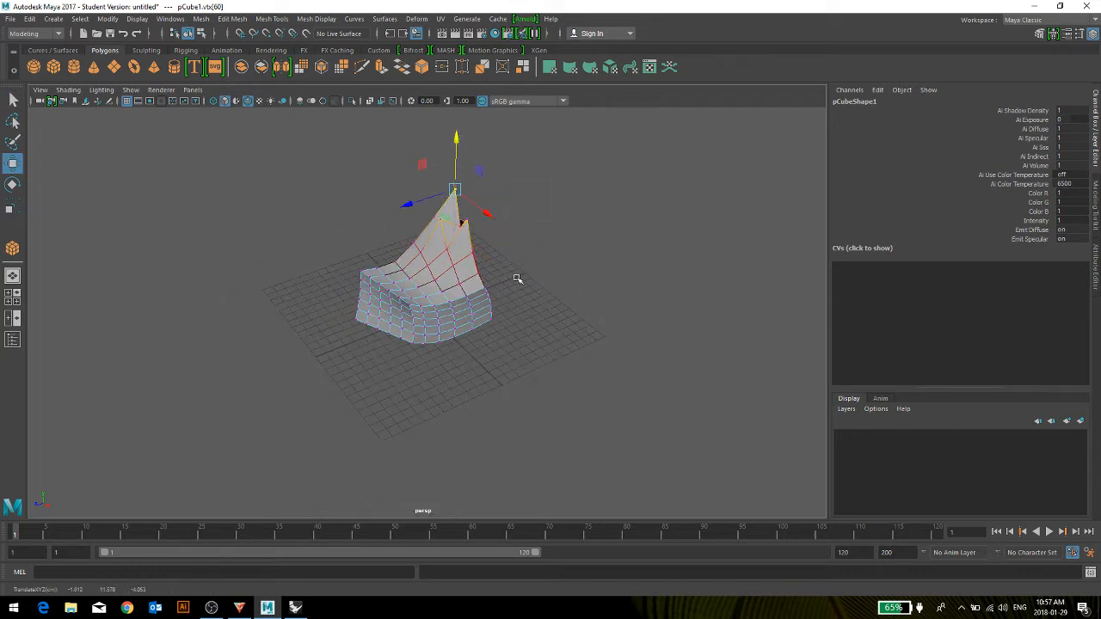
pyautogui.keyDown('alt'); pyautogui.moveTo(516, 277); pyautogui.dragTo(314, 291); pyautogui.keyUp('alt')
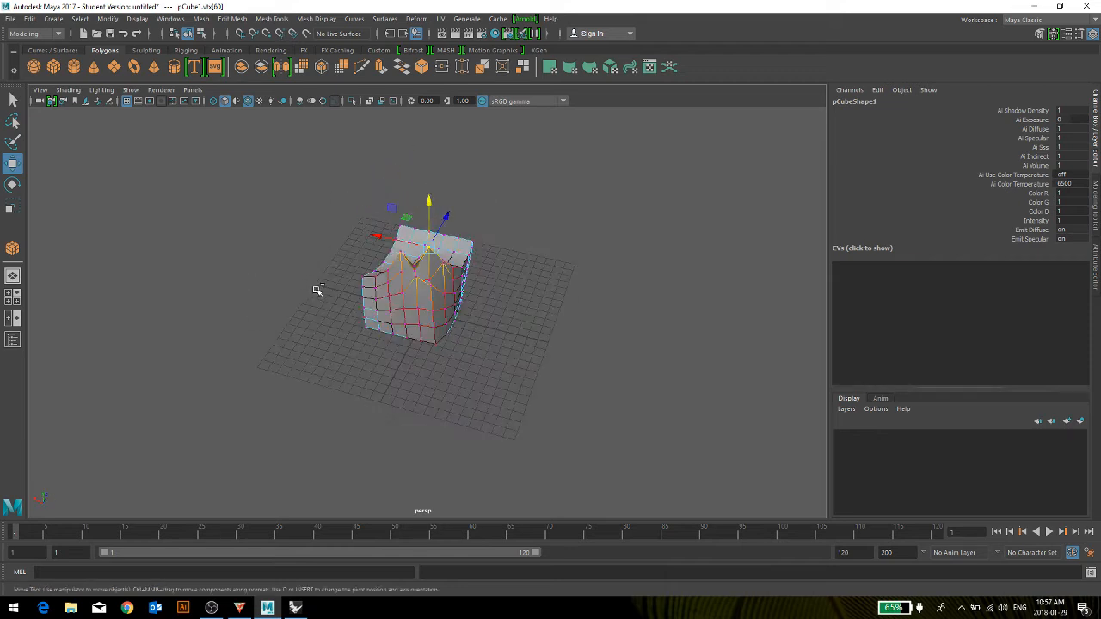
pyautogui.hotkey('ctrl', 'z')
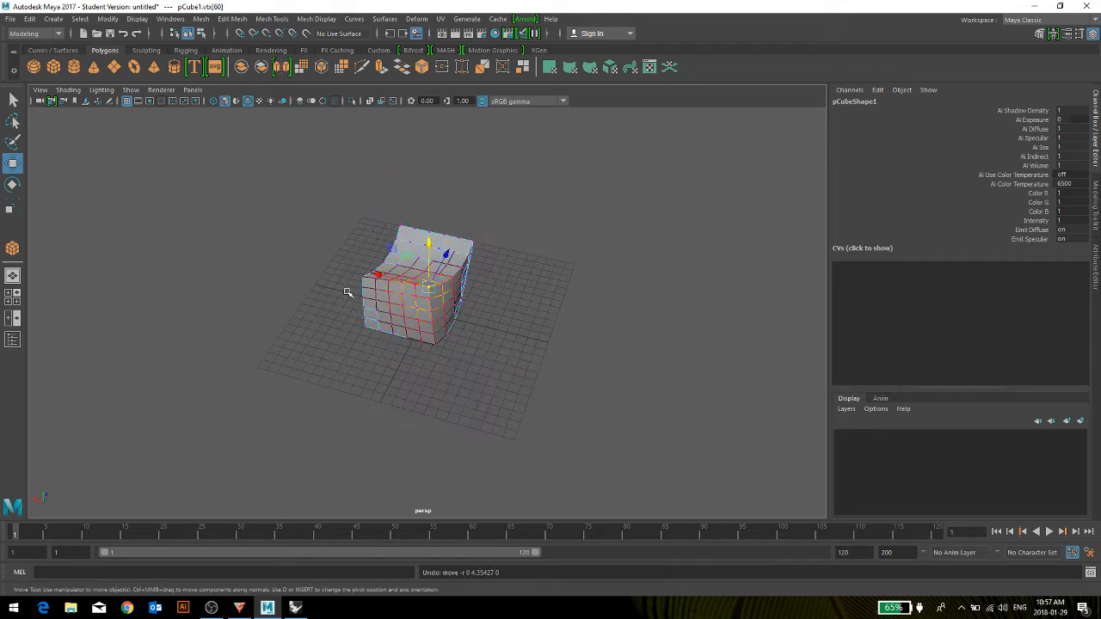
pyautogui.click(357, 360)
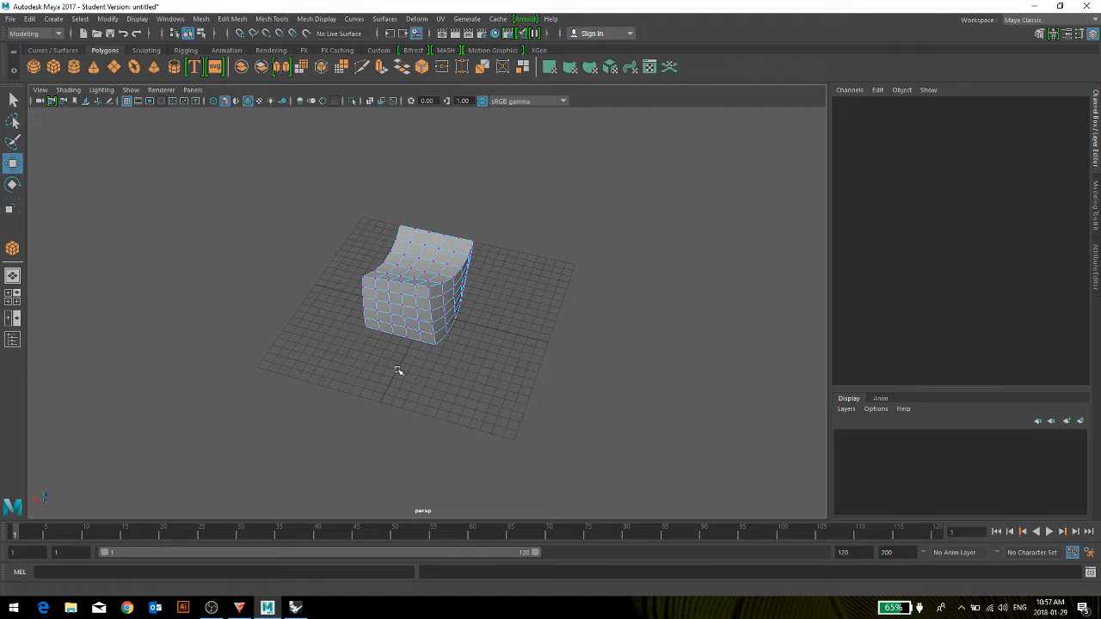
# Leave vertex mode, switch the bent cube to face selection and select all of its faces.
pyautogui.moveTo(318, 348); pyautogui.dragTo(370, 262, button='right')
pyautogui.keyDown('alt'); pyautogui.moveTo(402, 287); pyautogui.dragTo(438, 335); pyautogui.keyUp('alt')
pyautogui.scroll(4, 438, 318)
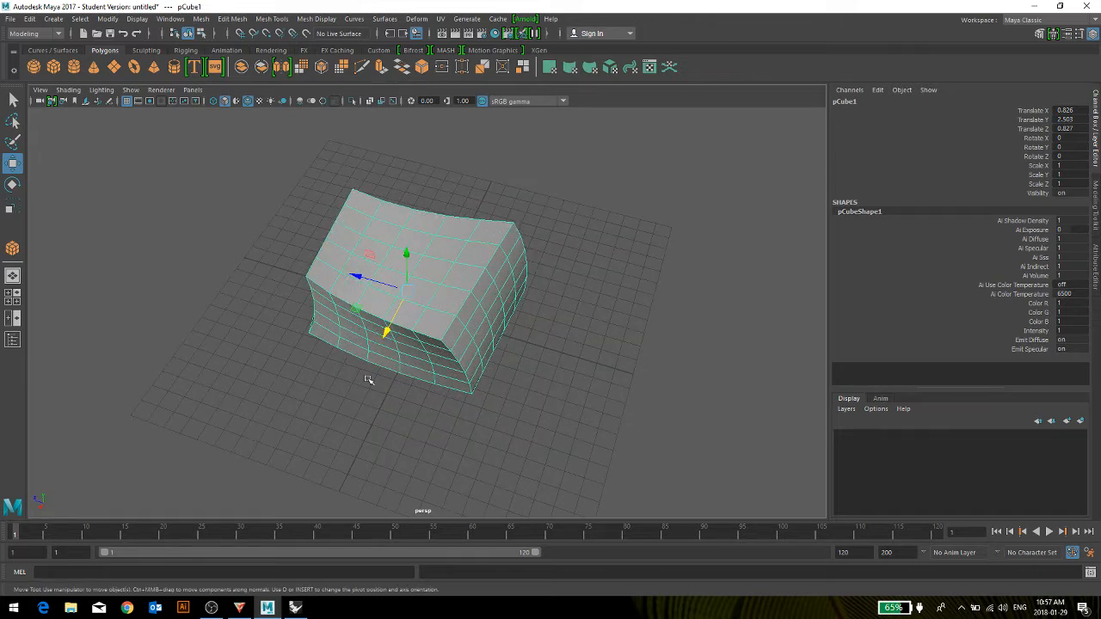
pyautogui.keyDown('alt'); pyautogui.moveTo(286, 369); pyautogui.dragTo(317, 339); pyautogui.keyUp('alt')
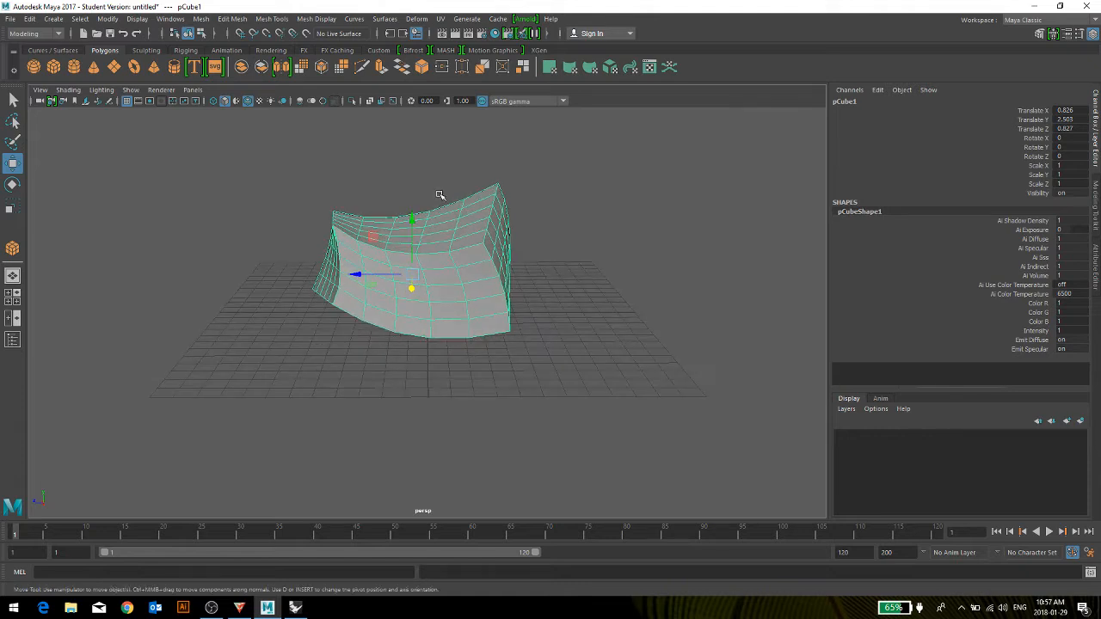
pyautogui.keyDown('shift'); pyautogui.rightClick(430, 240); pyautogui.keyUp('shift')
pyautogui.moveTo(430, 240); pyautogui.dragTo(430, 267, button='right')
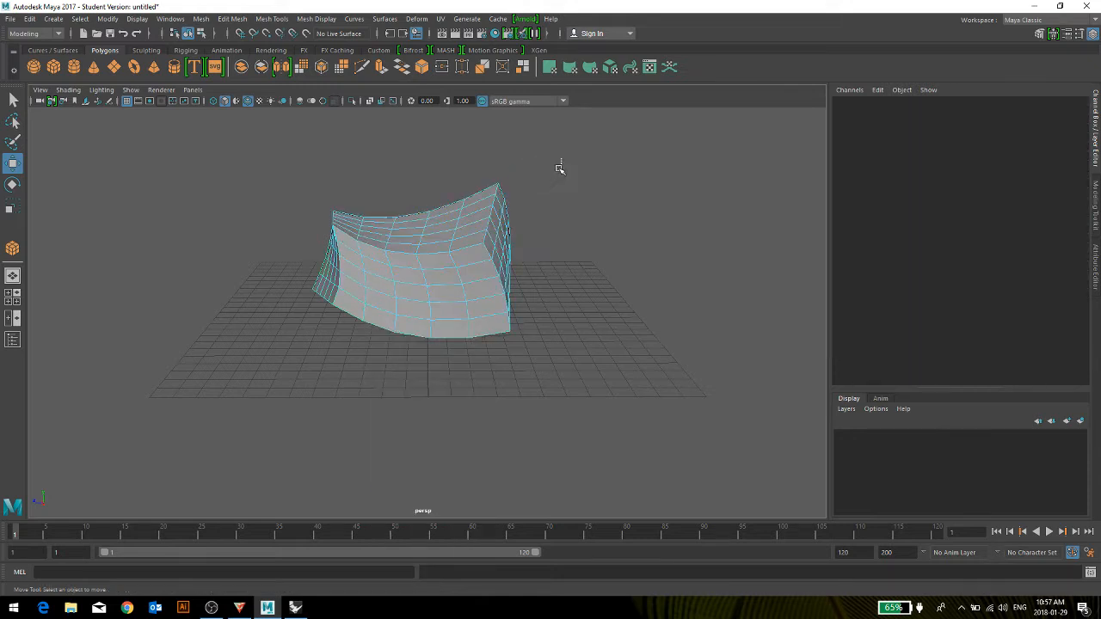
pyautogui.moveTo(560, 165); pyautogui.dragTo(237, 379)
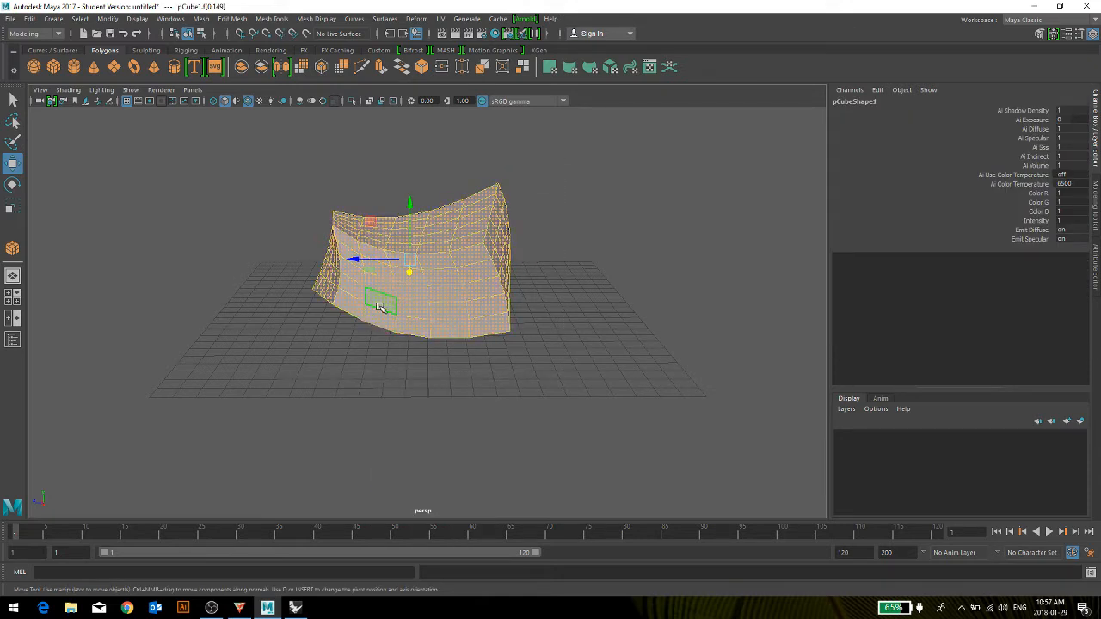
# Slice all the selected faces of the bent cube with one diagonal Multi-Cut line running from the upper edge down across the body.
pyautogui.keyDown('shift'); pyautogui.moveTo(391, 290); pyautogui.dragTo(391, 292, button='right'); pyautogui.keyUp('shift')
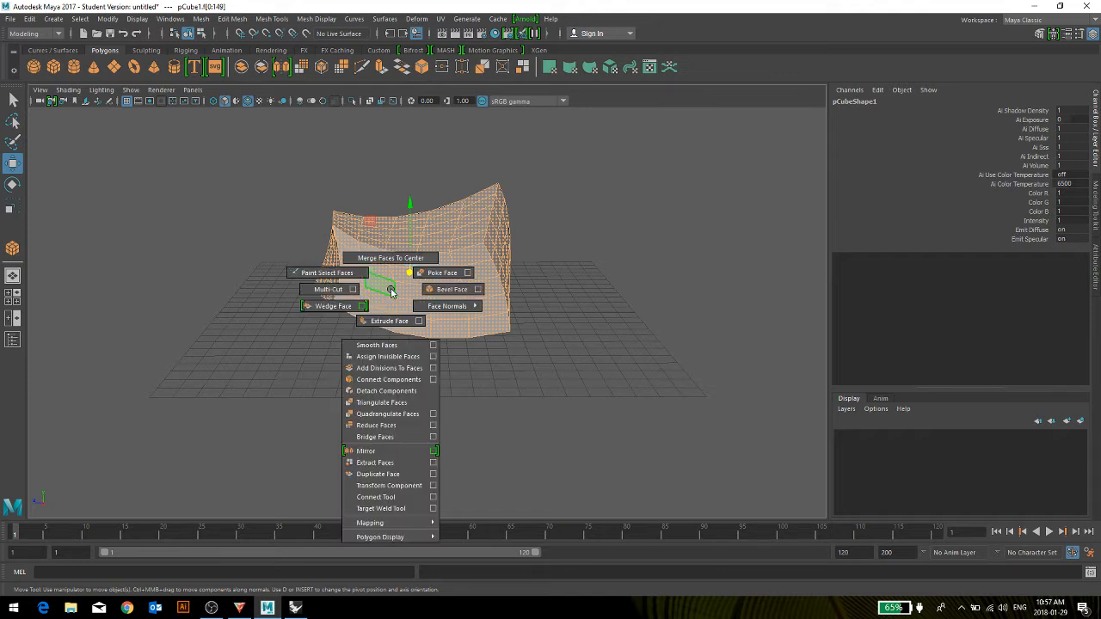
pyautogui.keyDown('shift'); pyautogui.moveTo(392, 292); pyautogui.dragTo(333, 293, button='right'); pyautogui.keyUp('shift')
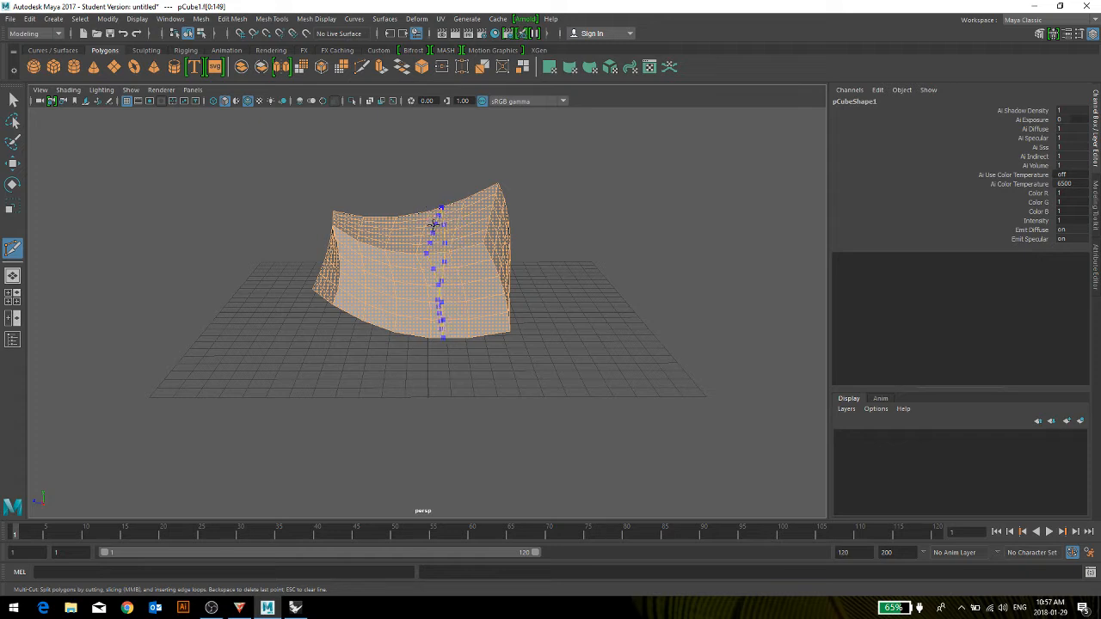
pyautogui.moveTo(467, 188); pyautogui.dragTo(357, 385)
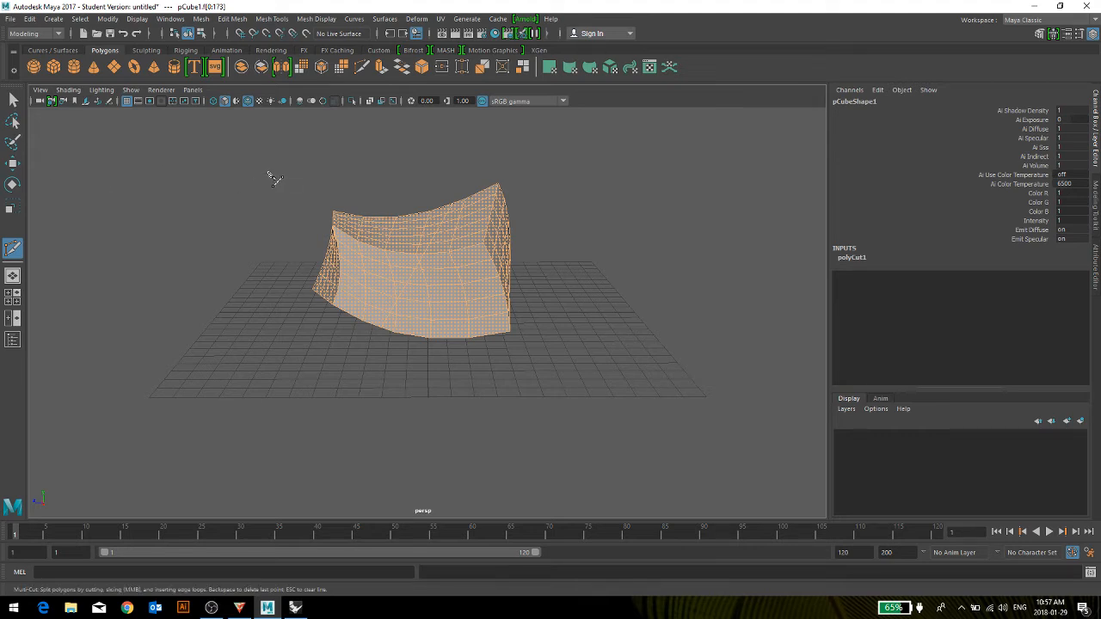
# Delete the cube's faces on the narrow-end side of the diagonal slice, working from the upper edge down to the lower corner.
pyautogui.click(13, 100)
pyautogui.moveTo(442, 192); pyautogui.dragTo(272, 212)
pyautogui.press('Delete')
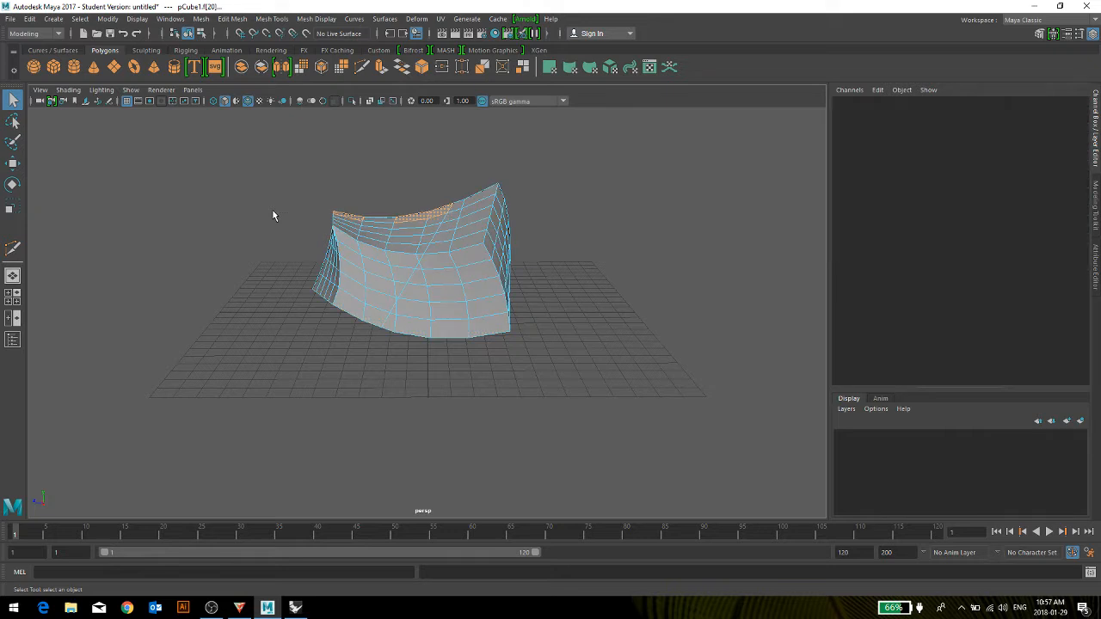
pyautogui.moveTo(391, 208); pyautogui.dragTo(276, 255)
pyautogui.press('Delete')
pyautogui.moveTo(362, 241); pyautogui.dragTo(291, 309)
pyautogui.press('Delete')
# Delete the leftover faces projecting beyond the slice on the back wall and on the base of the open side.
pyautogui.keyDown('alt'); pyautogui.moveTo(364, 384); pyautogui.dragTo(501, 388); pyautogui.keyUp('alt')
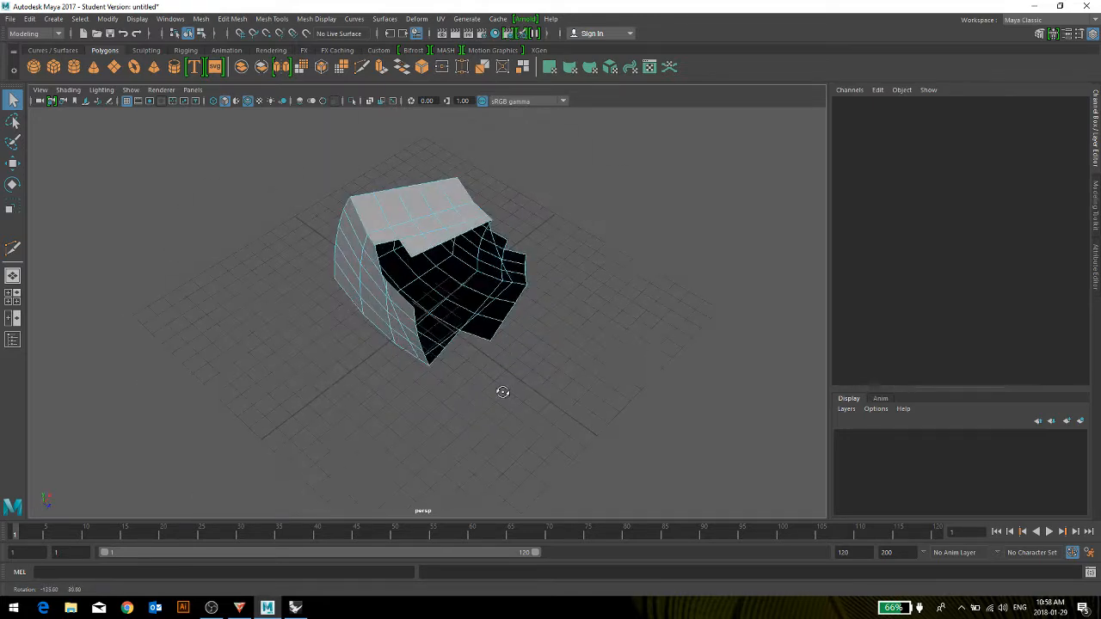
pyautogui.moveTo(553, 249); pyautogui.dragTo(513, 309)
pyautogui.press('Delete')
pyautogui.moveTo(510, 236); pyautogui.dragTo(500, 253)
pyautogui.press('Delete')
pyautogui.moveTo(504, 317); pyautogui.dragTo(484, 339)
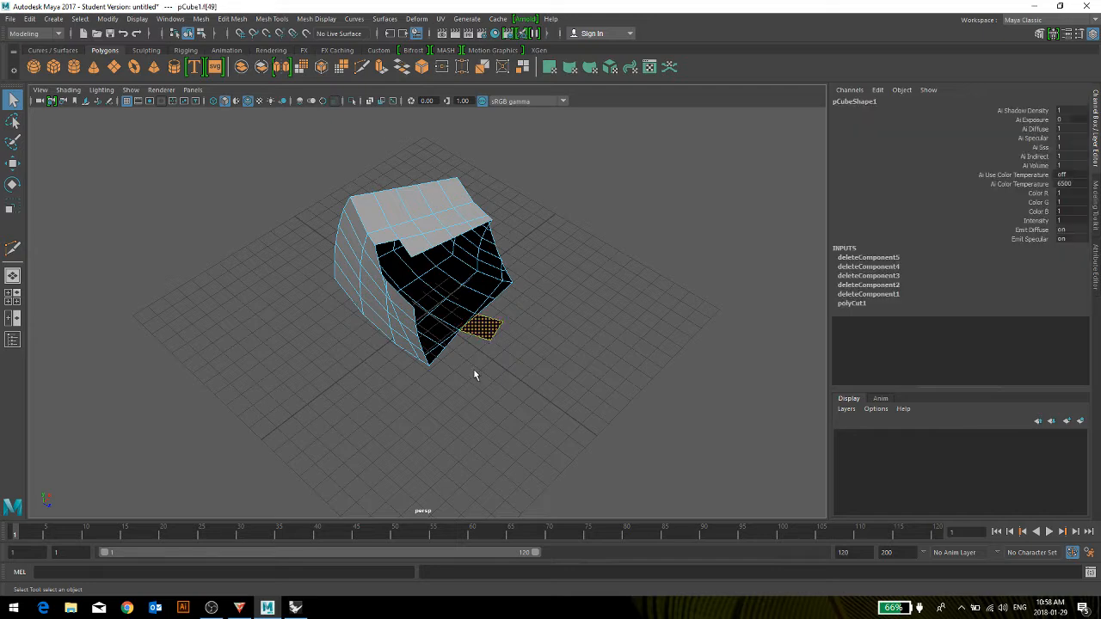
pyautogui.press('Delete')
# Delete the remaining faces that jut past the slice on the outer side wall and near its upper corner.
pyautogui.keyDown('alt'); pyautogui.moveTo(457, 379); pyautogui.dragTo(522, 278); pyautogui.keyUp('alt')
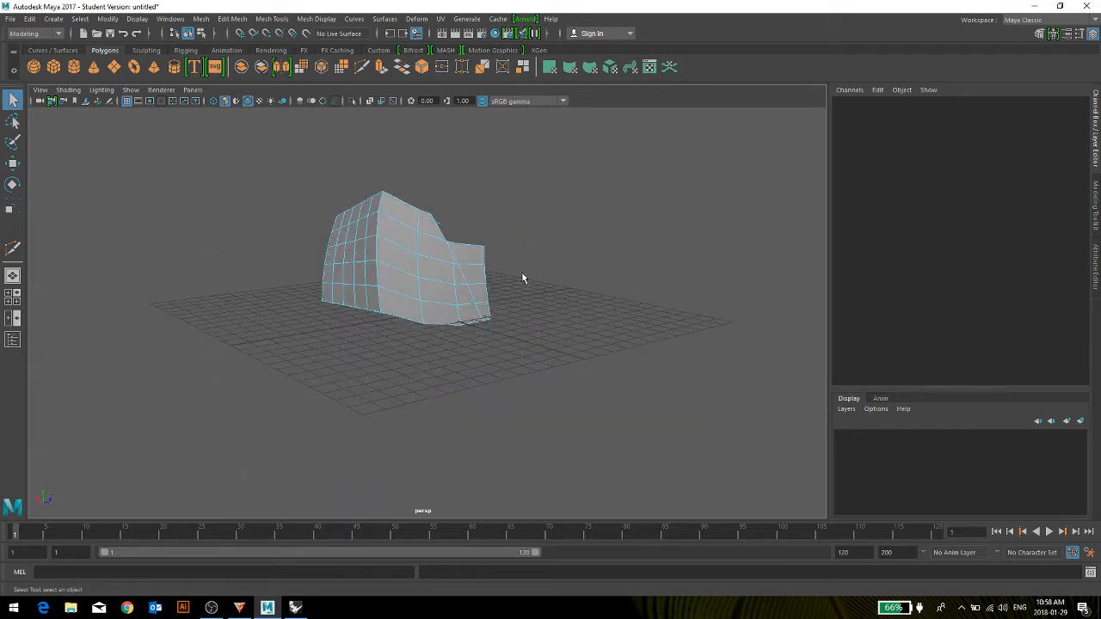
pyautogui.moveTo(459, 258); pyautogui.dragTo(492, 317)
pyautogui.press('Delete')
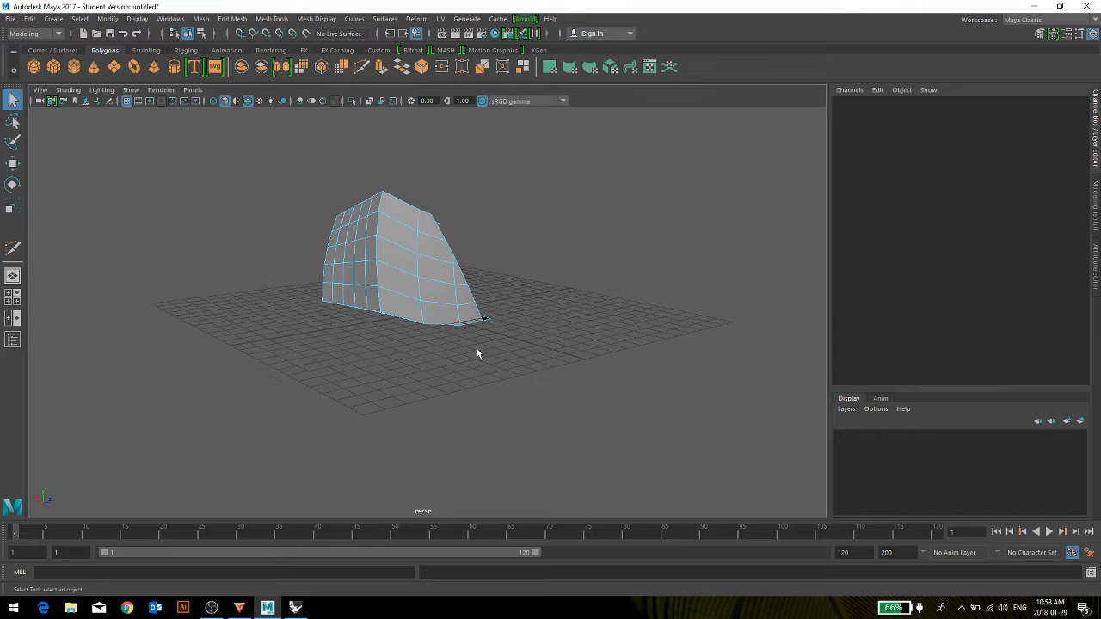
pyautogui.keyDown('alt'); pyautogui.moveTo(478, 353); pyautogui.dragTo(481, 320); pyautogui.keyUp('alt')
pyautogui.moveTo(445, 209); pyautogui.dragTo(452, 252)
pyautogui.press('Delete')
# Delete the small leftover face at the upper corner of the opening.
pyautogui.scroll(4, 439, 213)
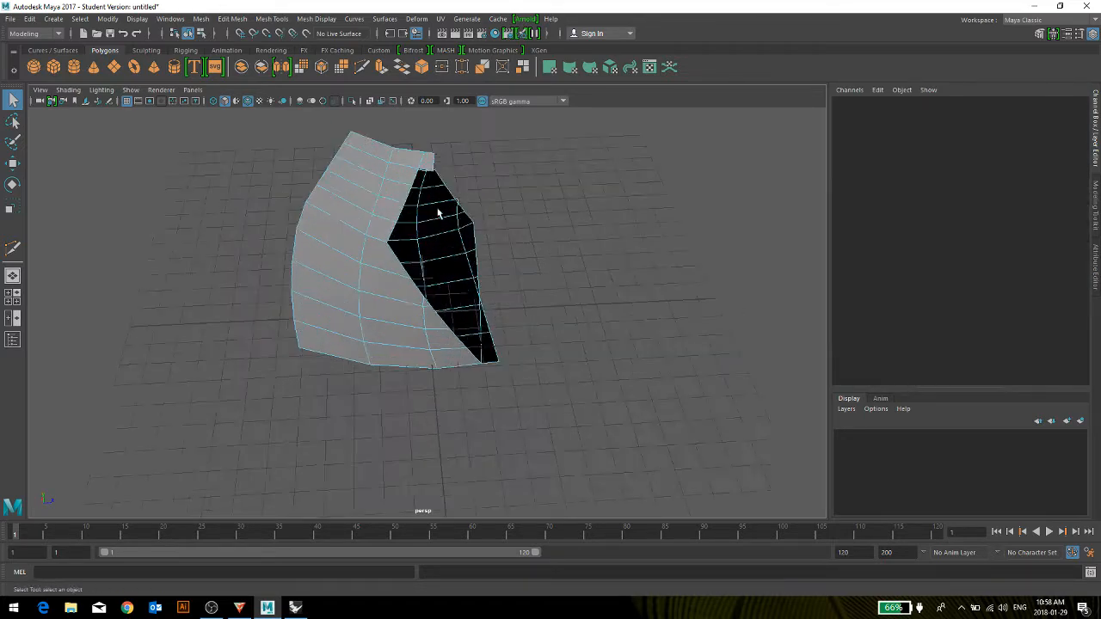
pyautogui.scroll(-1, 420, 173)
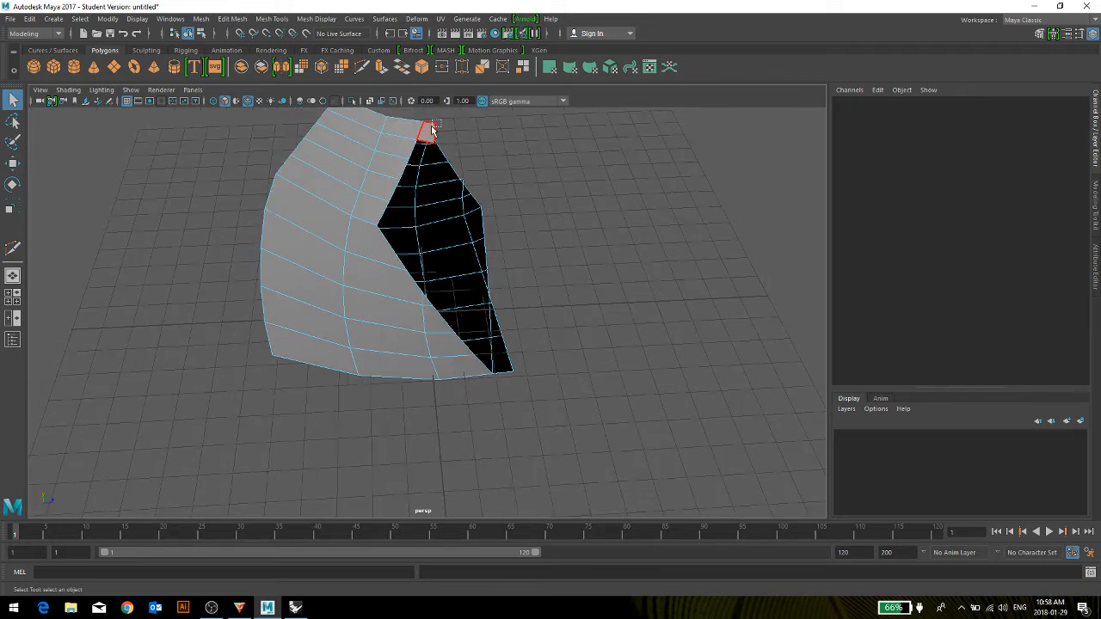
pyautogui.click(433, 129)
pyautogui.press('Delete')
# Delete the tiny sliver face left on the side border of the opening.
pyautogui.scroll(3, 482, 147)
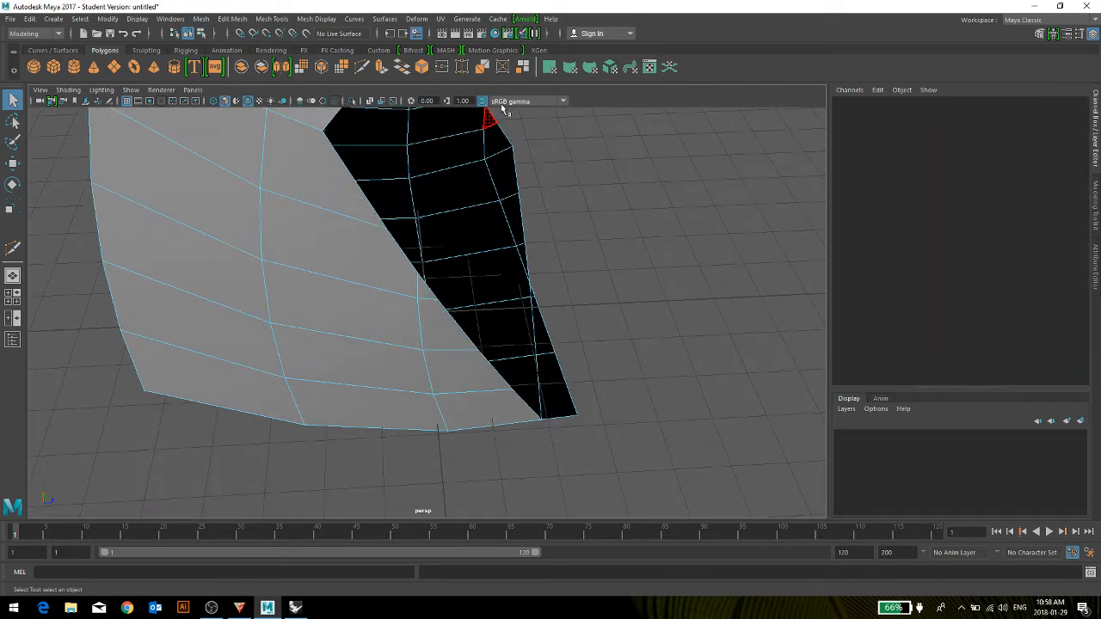
pyautogui.scroll(-2, 502, 163)
pyautogui.keyDown('alt'); pyautogui.moveTo(501, 191); pyautogui.dragTo(506, 264); pyautogui.keyUp('alt')
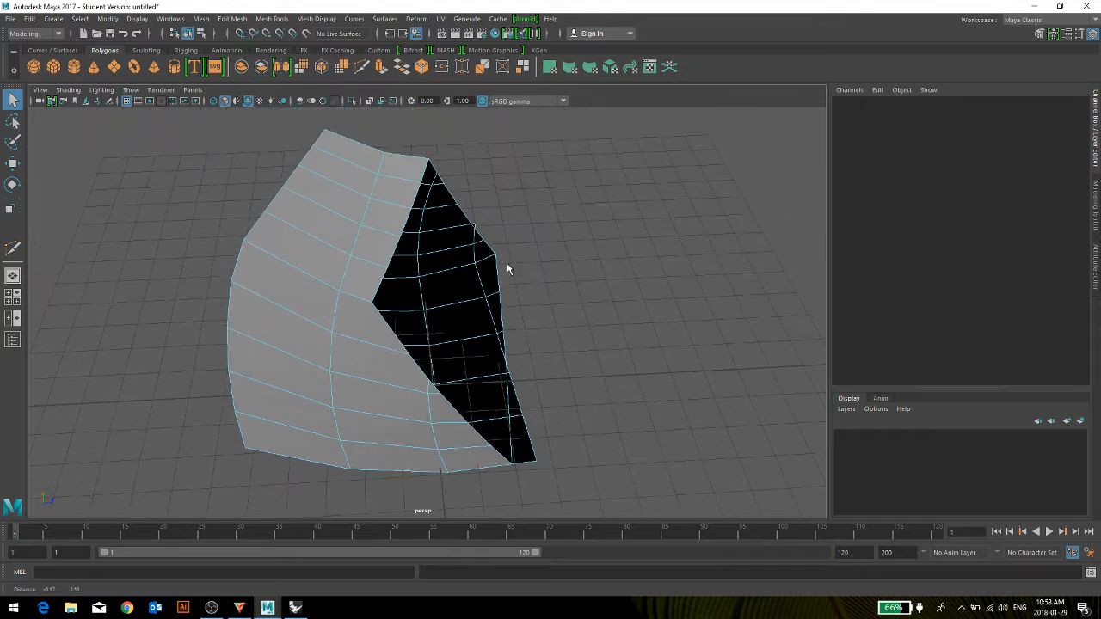
pyautogui.scroll(5, 491, 215)
pyautogui.moveTo(517, 166); pyautogui.dragTo(501, 177)
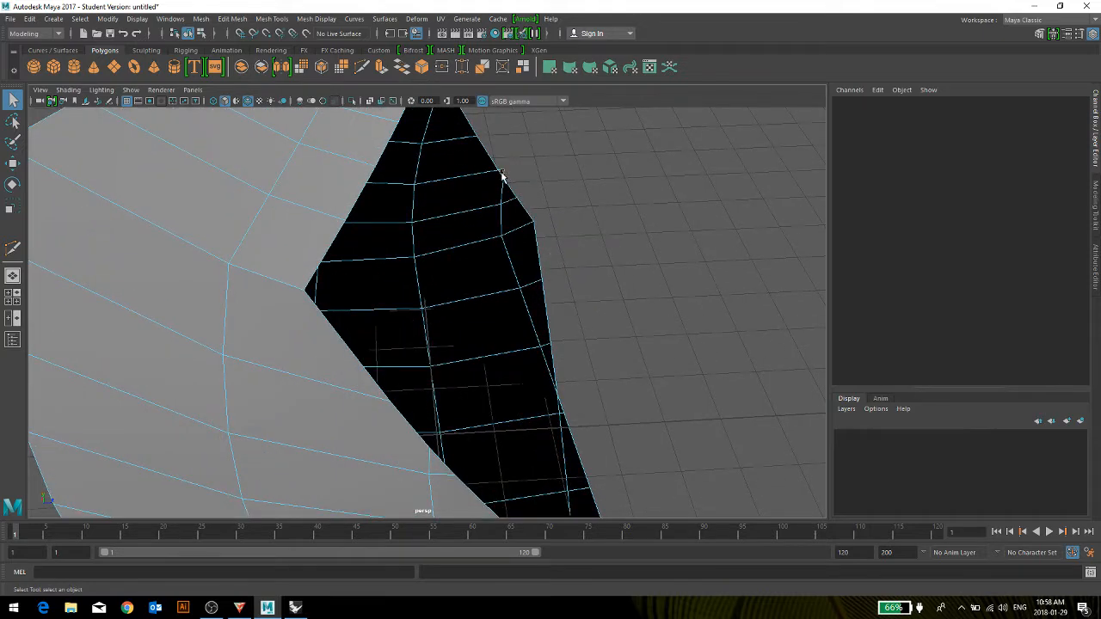
pyautogui.press('Delete')
pyautogui.scroll(-2, 502, 178)
pyautogui.scroll(-3, 503, 183)
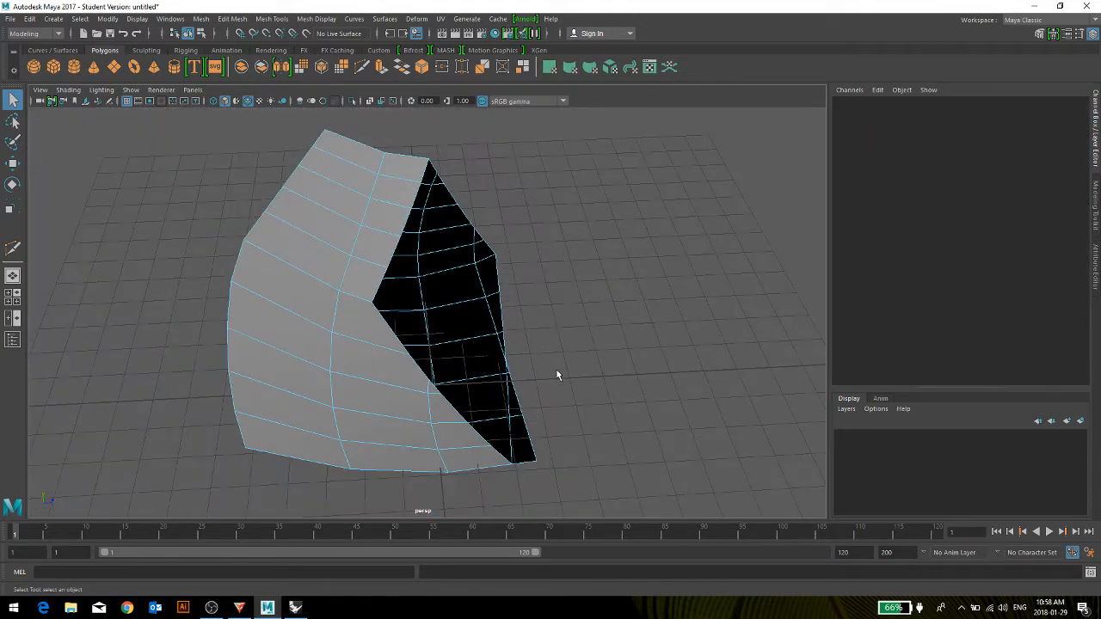
# Switch to edge selection and bridge two opposite border edges across the middle of the opening.
pyautogui.keyDown('alt'); pyautogui.moveTo(556, 368); pyautogui.dragTo(513, 376); pyautogui.keyUp('alt')
pyautogui.moveTo(547, 277); pyautogui.dragTo(547, 376, button='right')
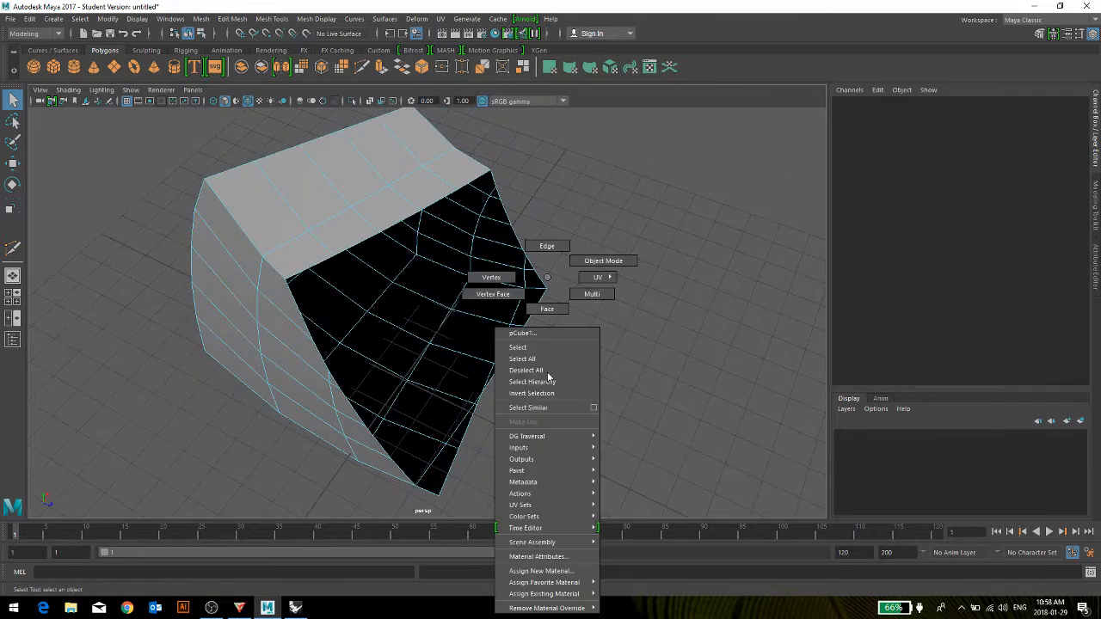
pyautogui.moveTo(615, 344); pyautogui.dragTo(542, 255, button='right')
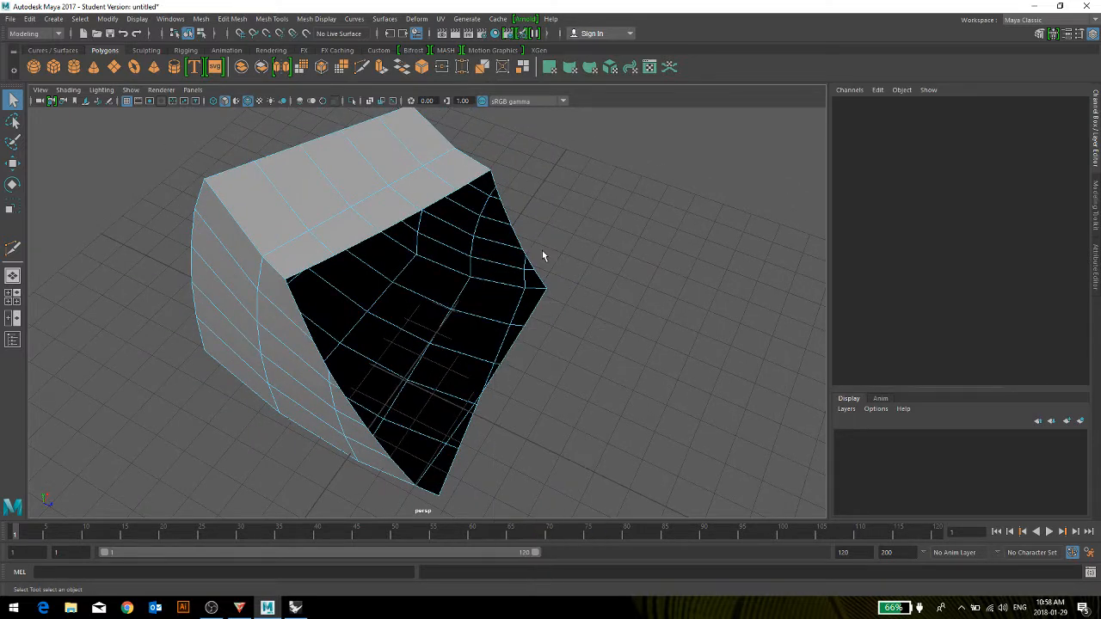
pyautogui.click(534, 301)
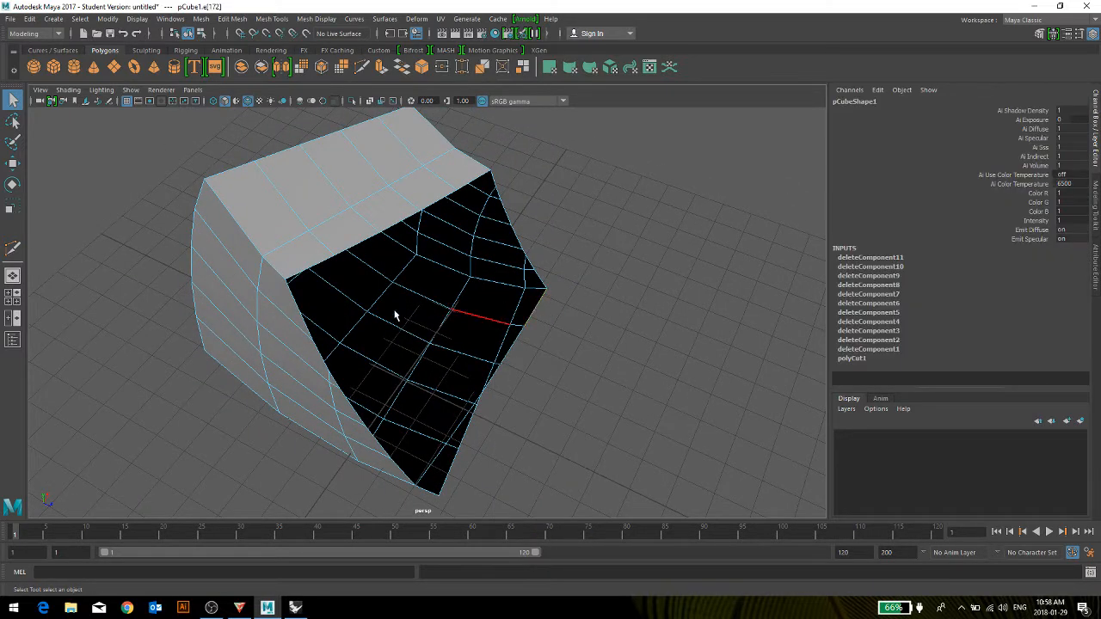
pyautogui.keyDown('shift'); pyautogui.rightClick(300, 308); pyautogui.keyUp('shift')
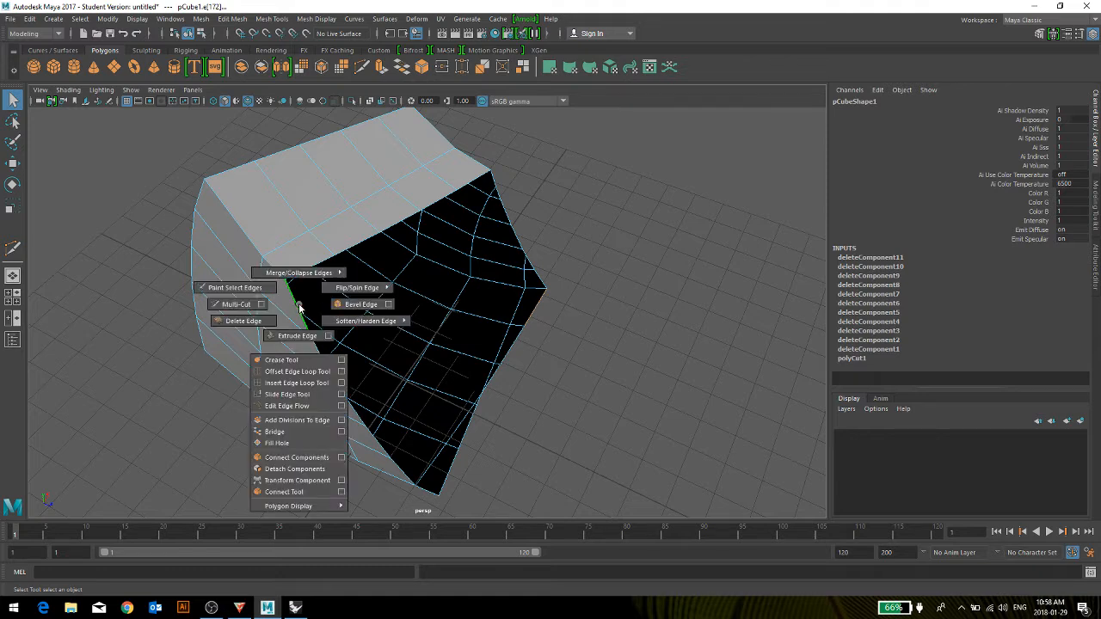
pyautogui.click(274, 431)
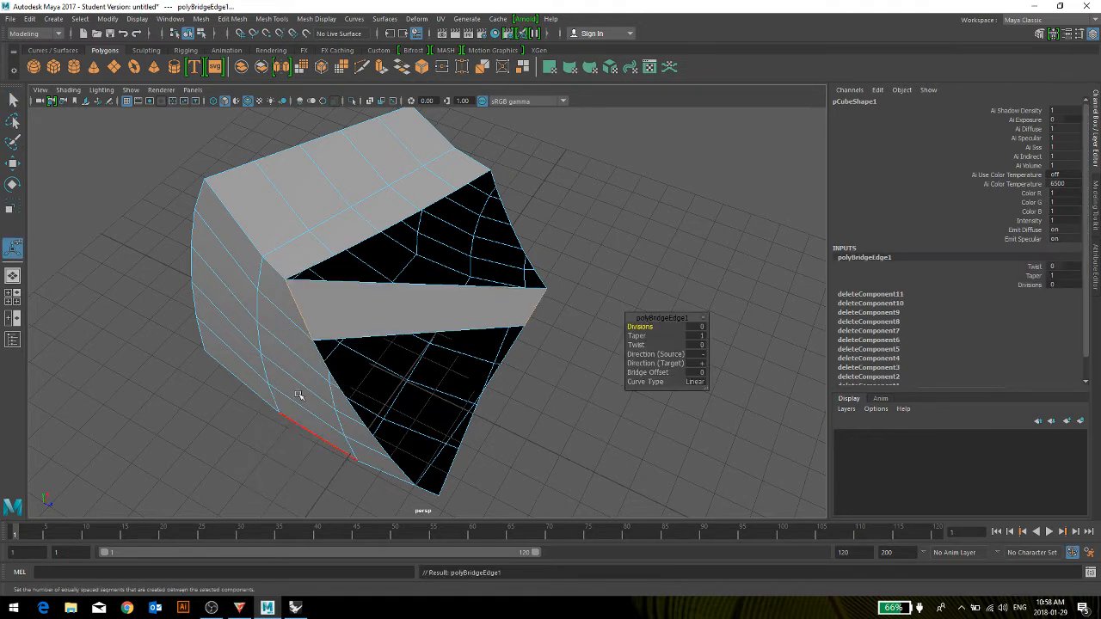
# Close the openings above and below the bridged face with Fill Hole, using the bridge's long border edges.
pyautogui.click(367, 282)
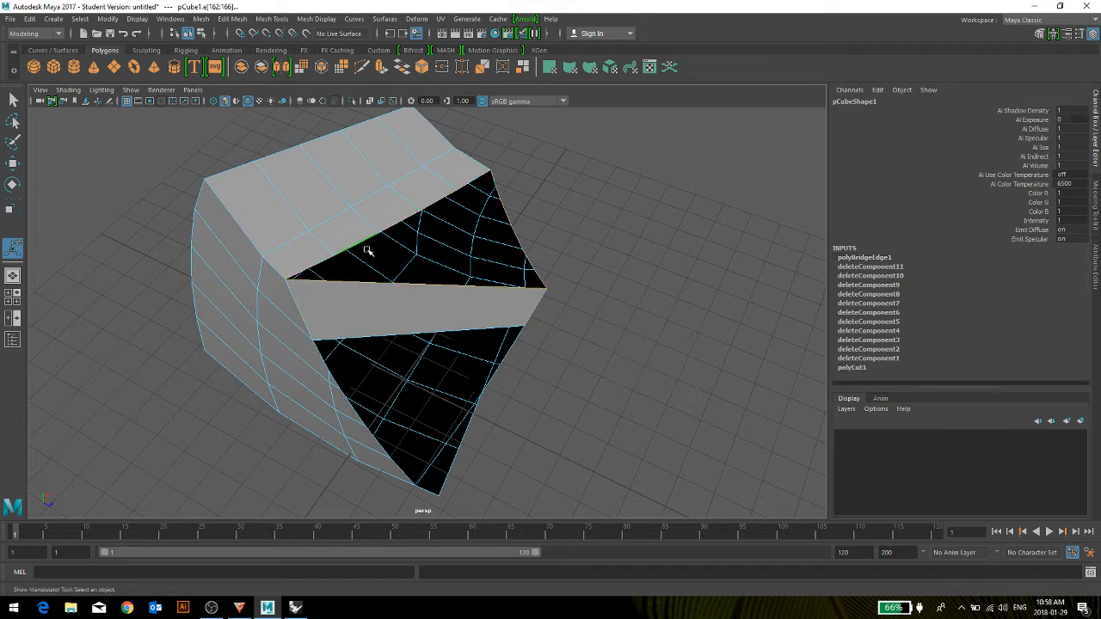
pyautogui.keyDown('shift'); pyautogui.moveTo(364, 245); pyautogui.dragTo(364, 381, button='right'); pyautogui.keyUp('shift')
pyautogui.click(453, 335)
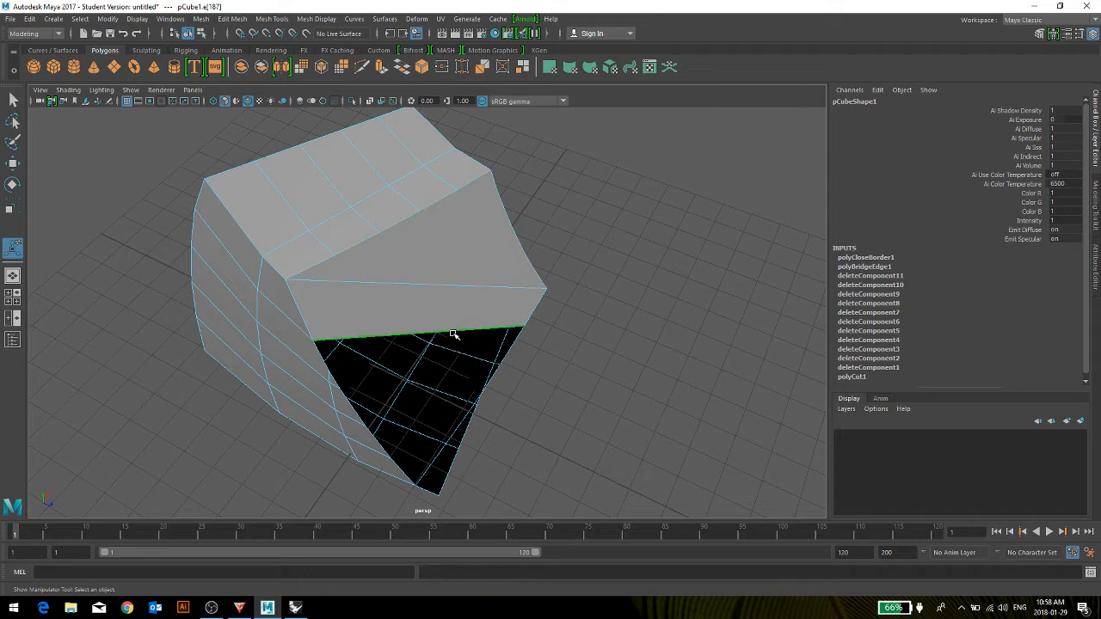
pyautogui.keyDown('shift'); pyautogui.rightClick(453, 338); pyautogui.keyUp('shift')
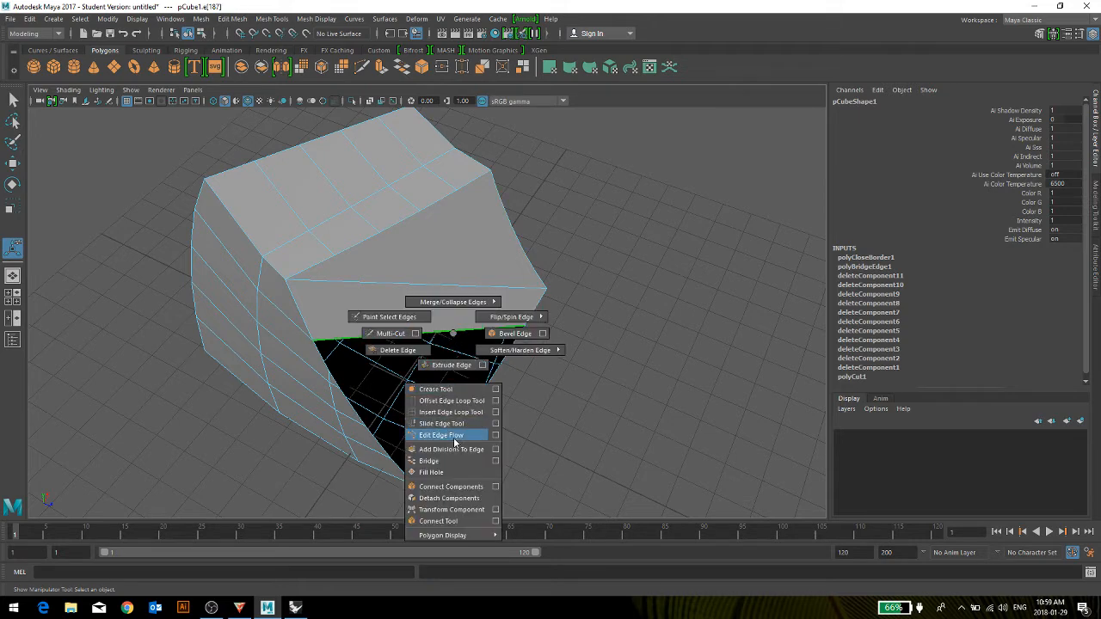
pyautogui.click(456, 472)
pyautogui.scroll(-4, 508, 396)
pyautogui.keyDown('alt'); pyautogui.moveTo(528, 411); pyautogui.dragTo(522, 364); pyautogui.keyUp('alt')
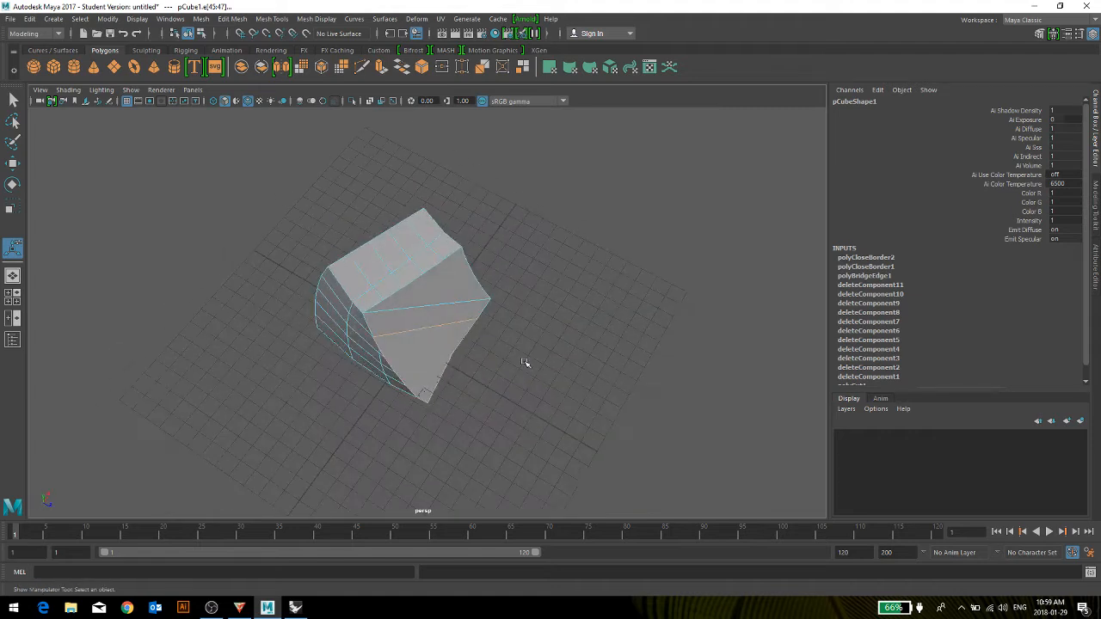
# Return the cube to object mode and apply a Lattice deformer to it.
pyautogui.click(496, 189)
pyautogui.moveTo(540, 179); pyautogui.dragTo(585, 163, button='right')
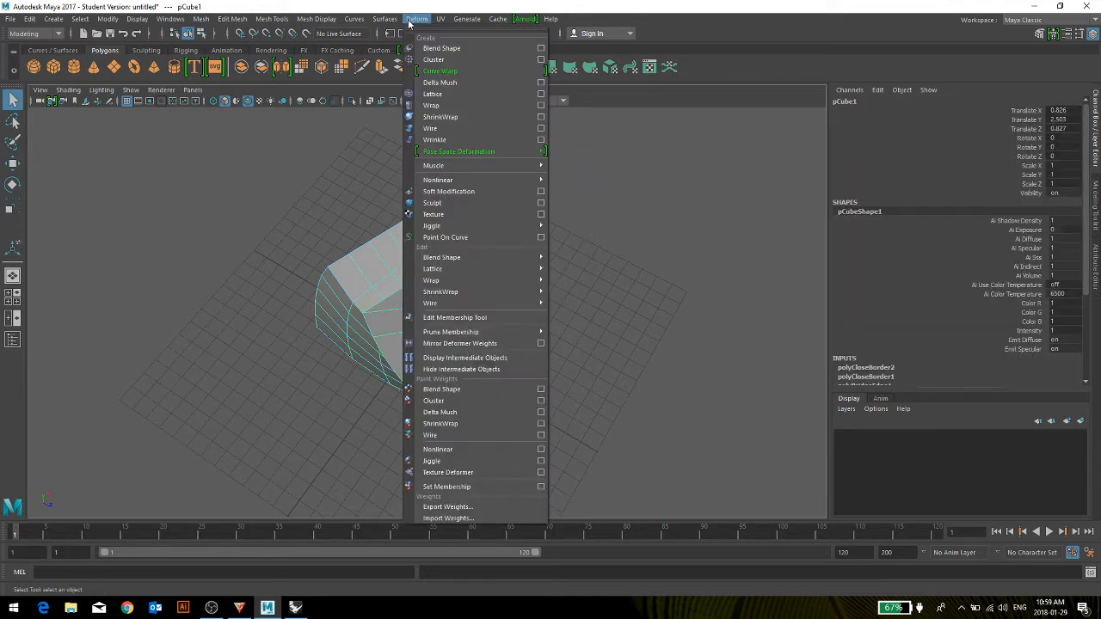
pyautogui.click(430, 95)
# Switch to lattice points and pull the vertical column of points at the near corner outward along Z to about 18.9 cm.
pyautogui.moveTo(499, 227); pyautogui.dragTo(509, 196, button='right')
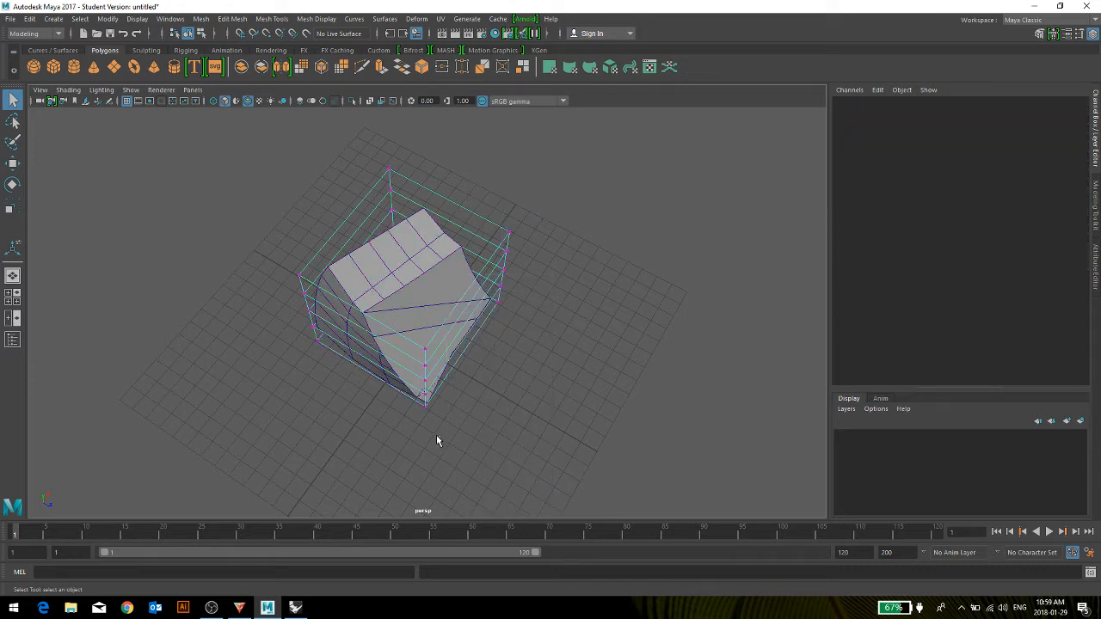
pyautogui.moveTo(436, 440); pyautogui.dragTo(420, 337)
pyautogui.scroll(-3, 422, 353)
pyautogui.press('w')
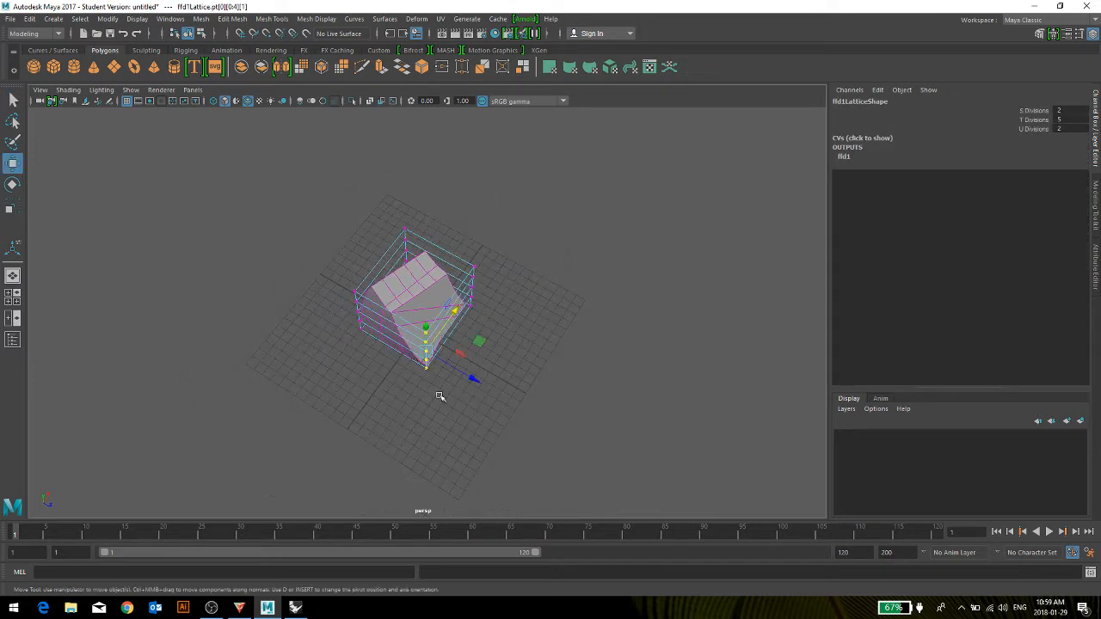
pyautogui.moveTo(467, 381); pyautogui.dragTo(649, 461)
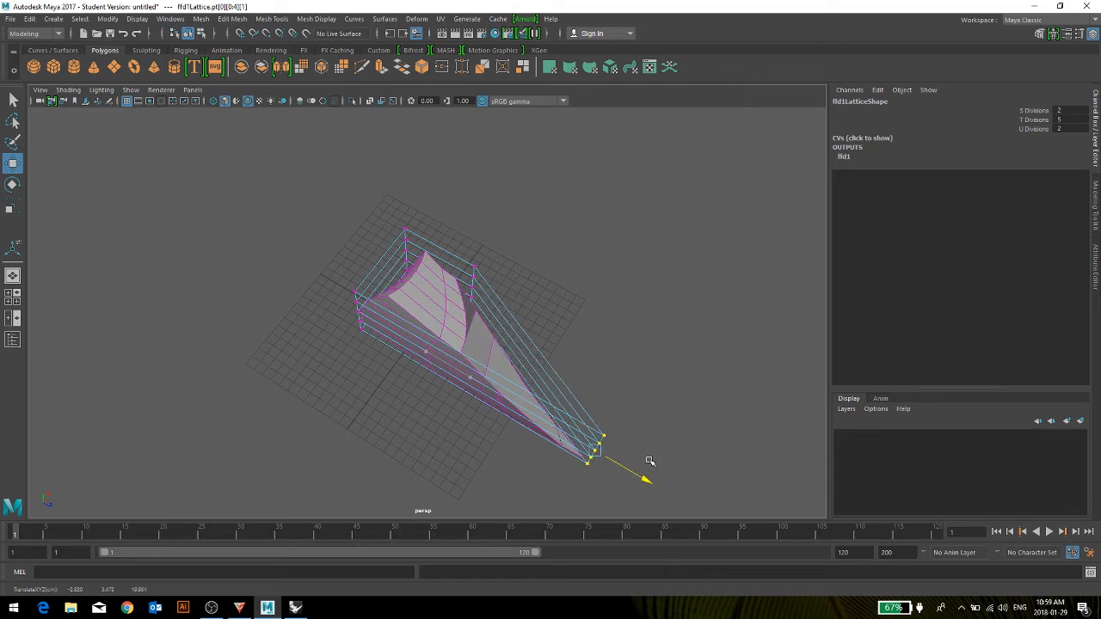
# Select lattice points at another corner of the cage and raise them well above the mesh to stretch its shape.
pyautogui.keyDown('alt'); pyautogui.moveTo(455, 474); pyautogui.dragTo(459, 410); pyautogui.keyUp('alt')
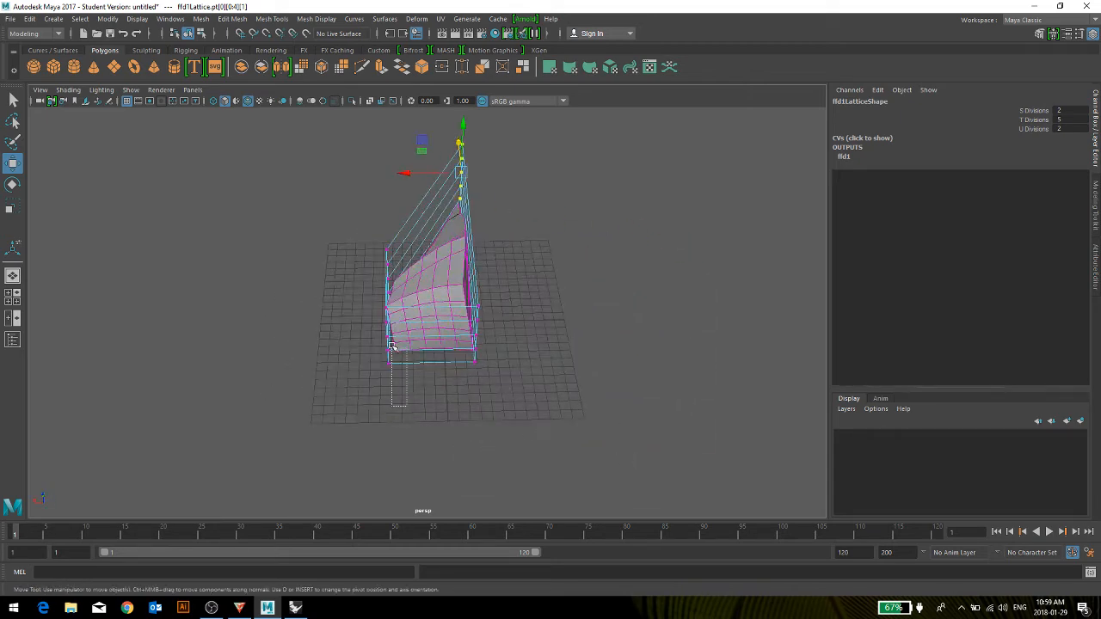
pyautogui.moveTo(391, 346); pyautogui.dragTo(376, 296)
pyautogui.keyDown('alt'); pyautogui.moveTo(322, 369); pyautogui.dragTo(408, 359); pyautogui.keyUp('alt')
pyautogui.keyDown('alt'); pyautogui.moveTo(348, 387); pyautogui.dragTo(440, 284); pyautogui.keyUp('alt')
pyautogui.moveTo(460, 231); pyautogui.dragTo(439, 141)
pyautogui.keyDown('alt'); pyautogui.moveTo(248, 336); pyautogui.dragTo(318, 375); pyautogui.keyUp('alt')
# Select the lattice-deformed cube, delete its construction history to bake the shape, and reselect the mesh.
pyautogui.click(431, 290)
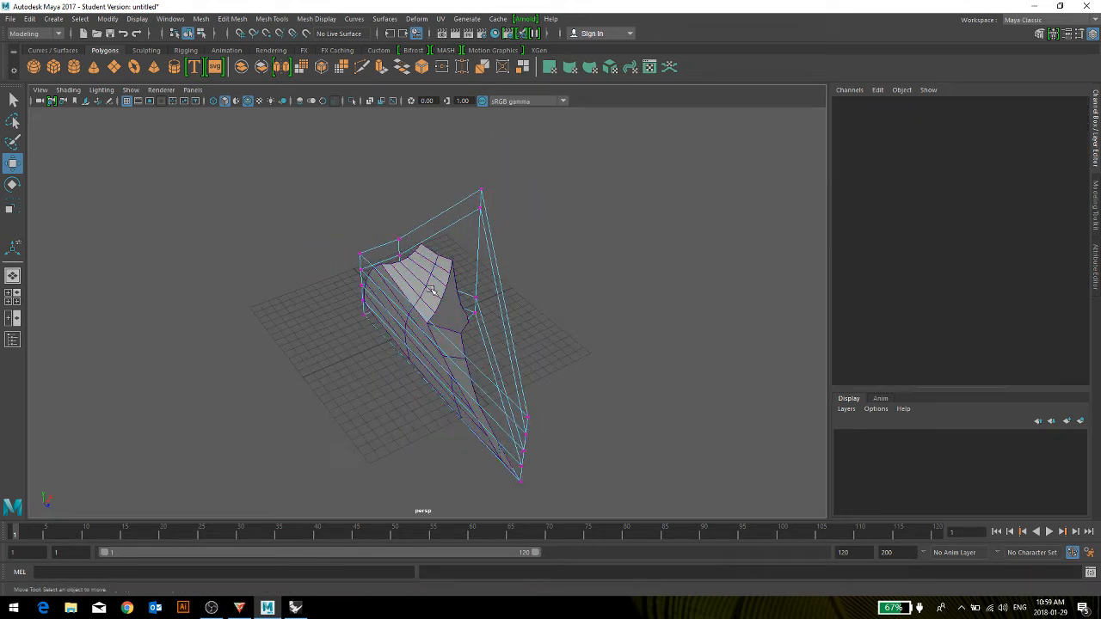
pyautogui.click(431, 290)
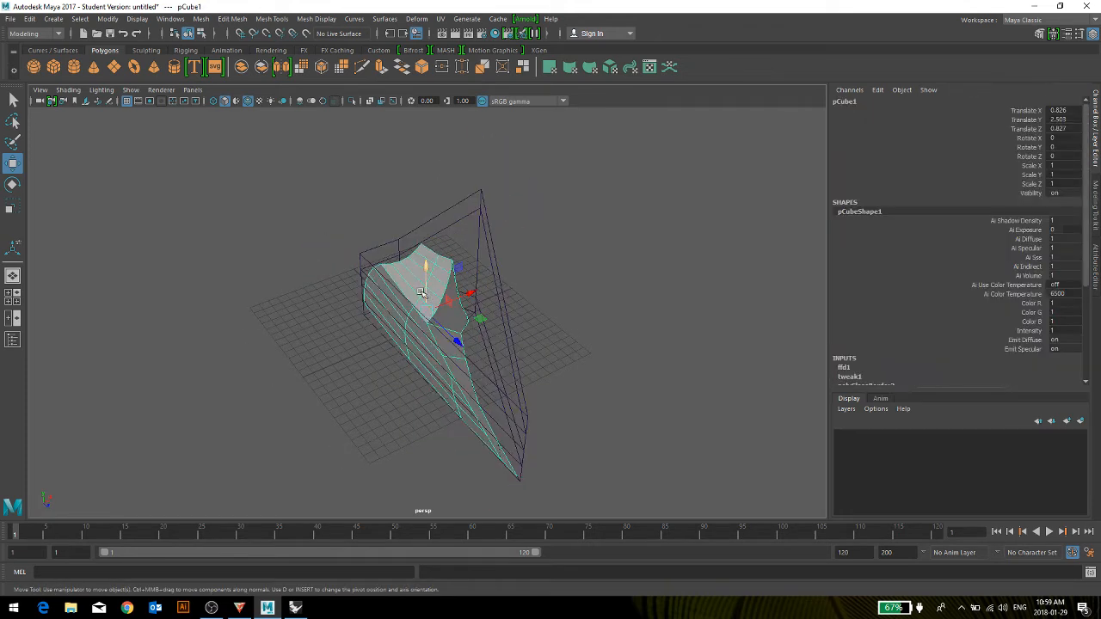
pyautogui.click(29, 19)
pyautogui.click(29, 19)
pyautogui.click(27, 20)
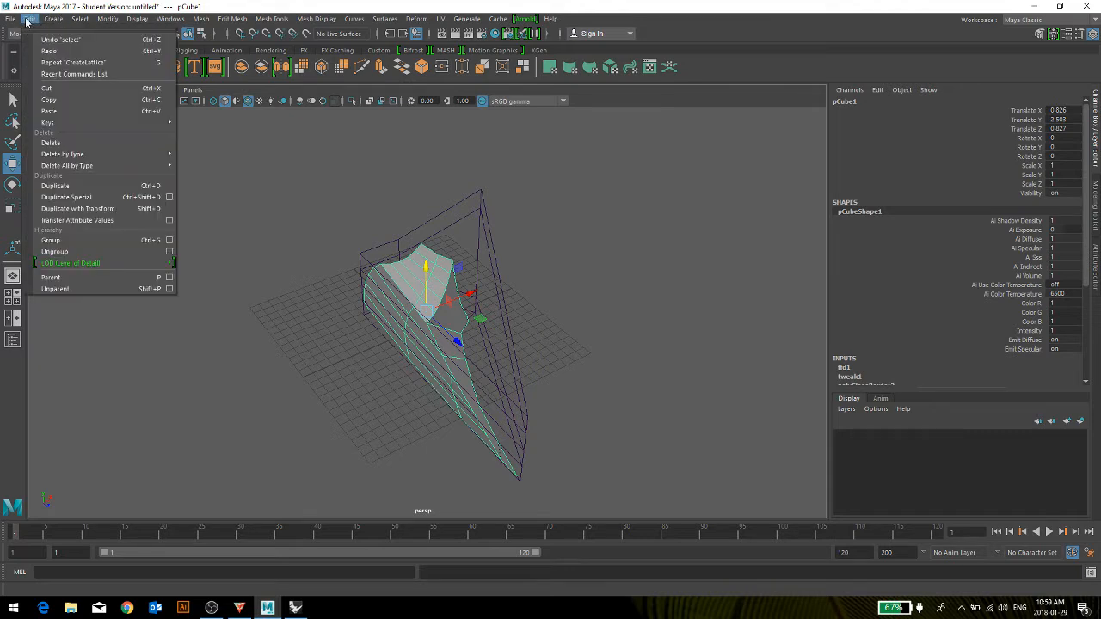
pyautogui.moveTo(49, 168)
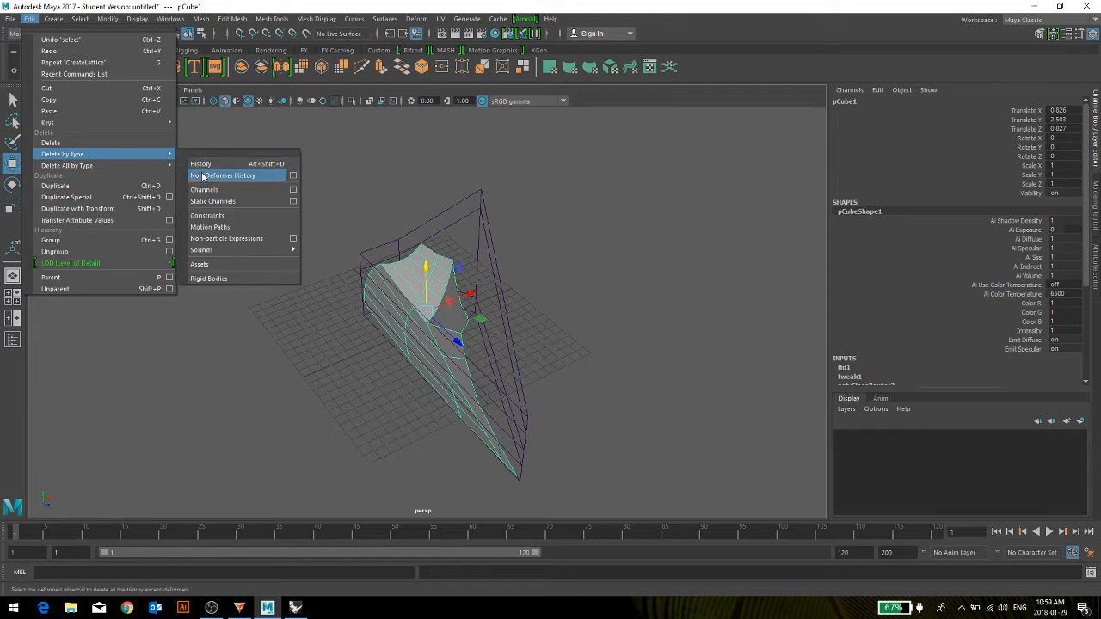
pyautogui.click(200, 163)
pyautogui.click(518, 324)
pyautogui.keyDown('alt'); pyautogui.moveTo(519, 325); pyautogui.dragTo(363, 339); pyautogui.keyUp('alt')
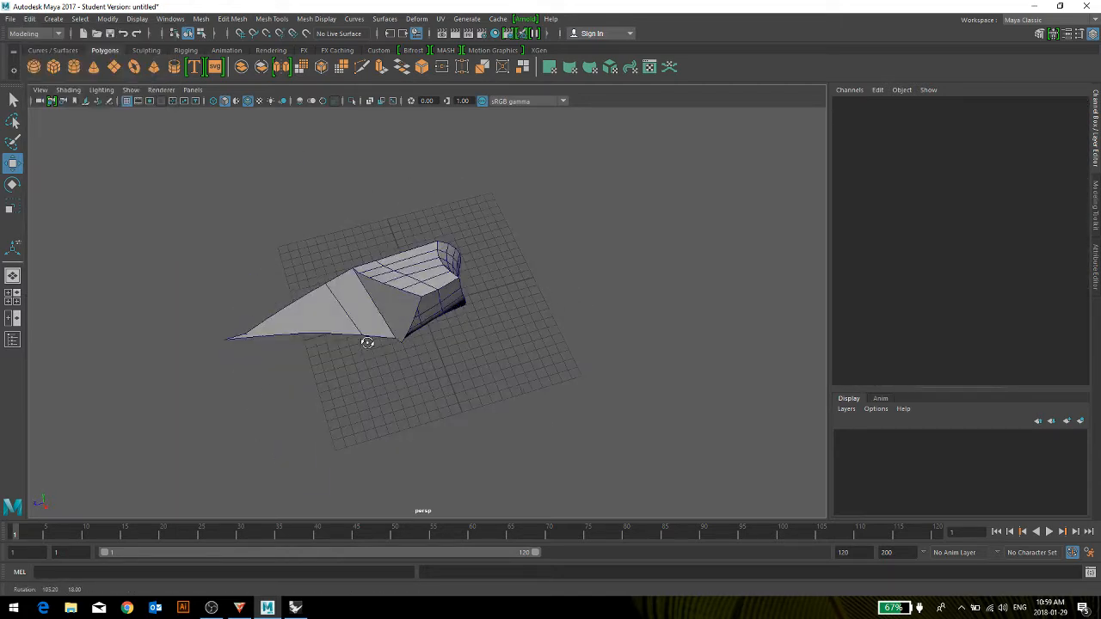
pyautogui.click(376, 301)
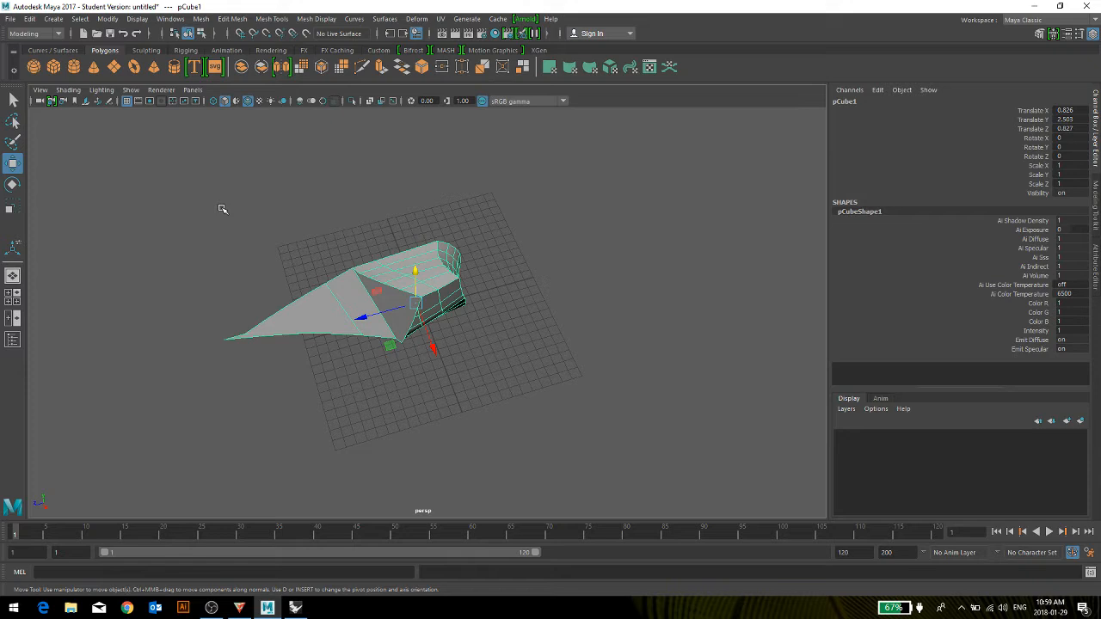
pyautogui.keyDown('alt'); pyautogui.moveTo(356, 273); pyautogui.dragTo(351, 269); pyautogui.keyUp('alt')
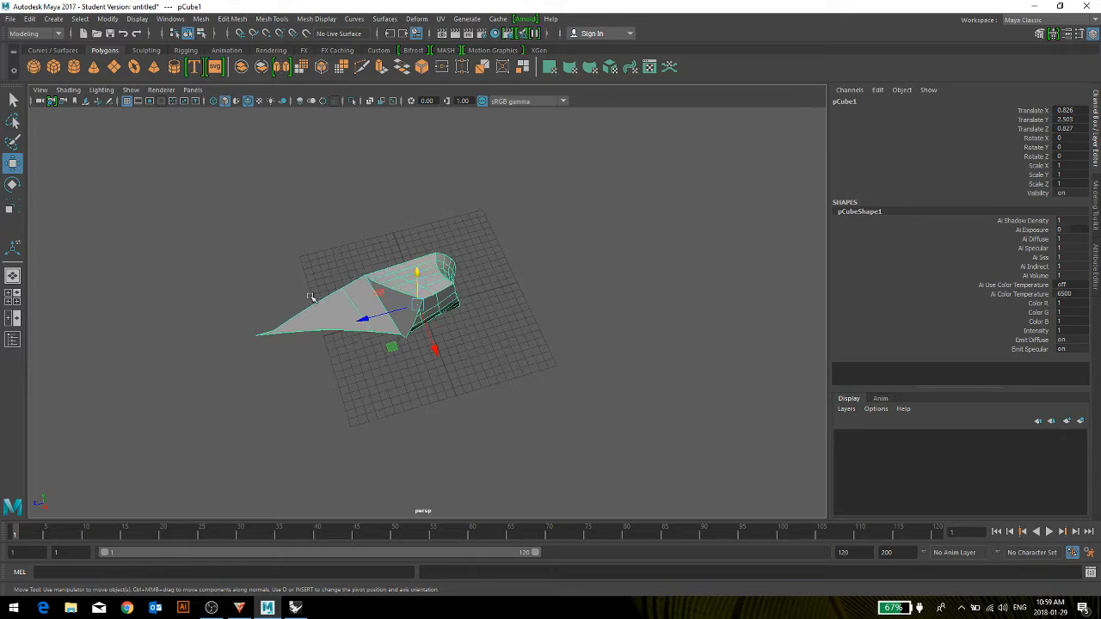
# Select all faces of the deformed cube and triangulate them, then clear the face selection.
pyautogui.moveTo(317, 369)
pyautogui.keyDown('alt'); pyautogui.mouseDown()
pyautogui.moveTo(368, 323)
pyautogui.moveTo(481, 310)
pyautogui.moveTo(370, 354)
pyautogui.moveTo(317, 353)
pyautogui.mouseUp(); pyautogui.keyUp('alt')
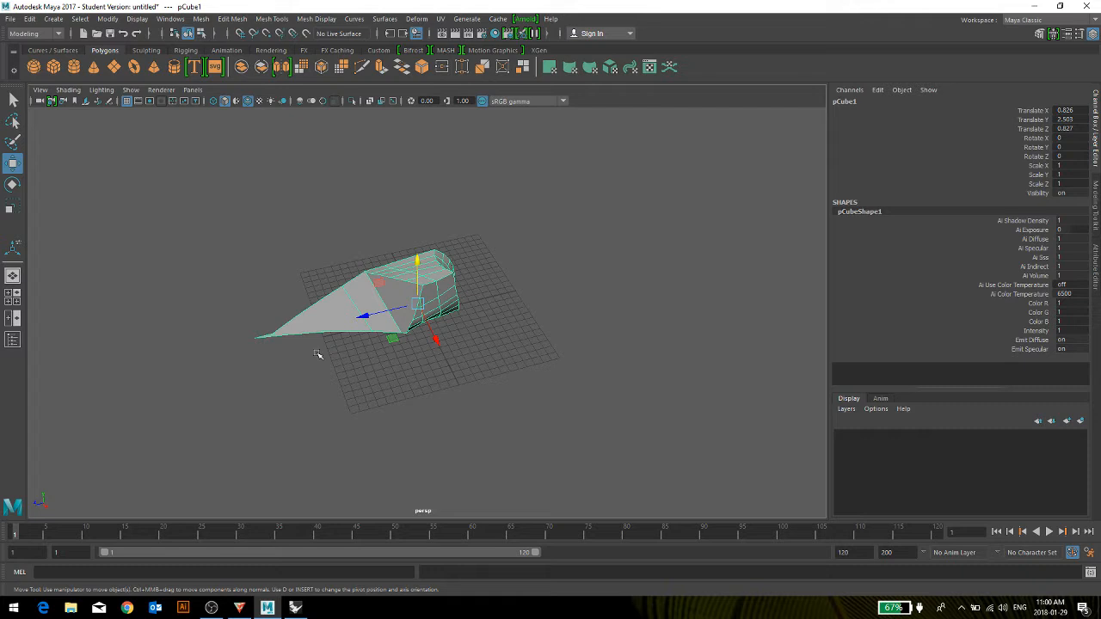
pyautogui.keyDown('shift'); pyautogui.rightClick(302, 291); pyautogui.keyUp('shift')
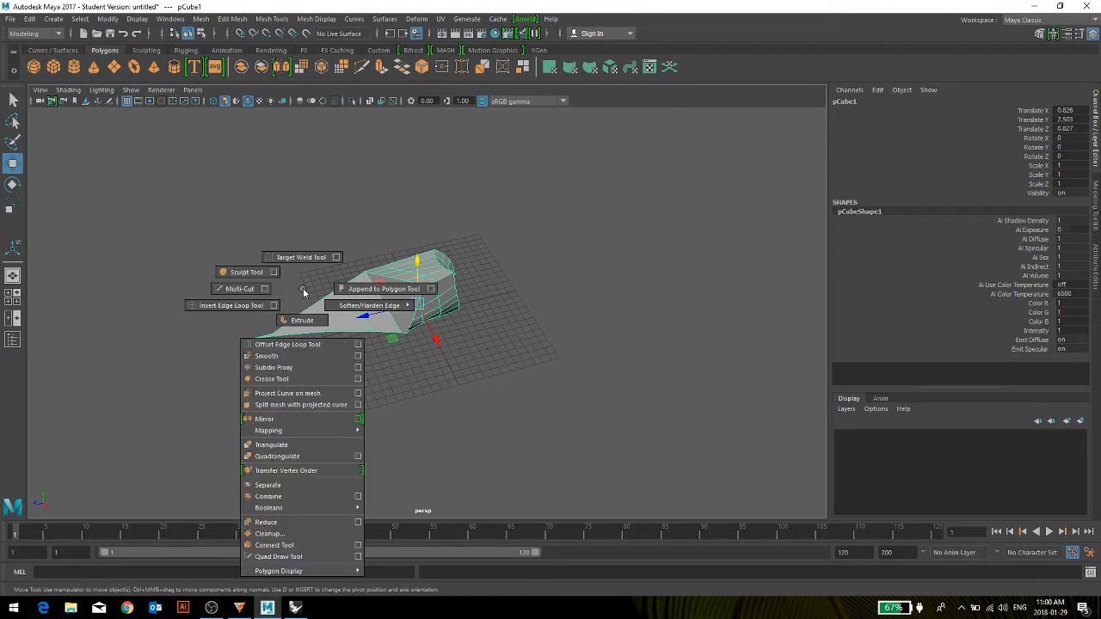
pyautogui.moveTo(368, 220); pyautogui.dragTo(373, 256, button='right')
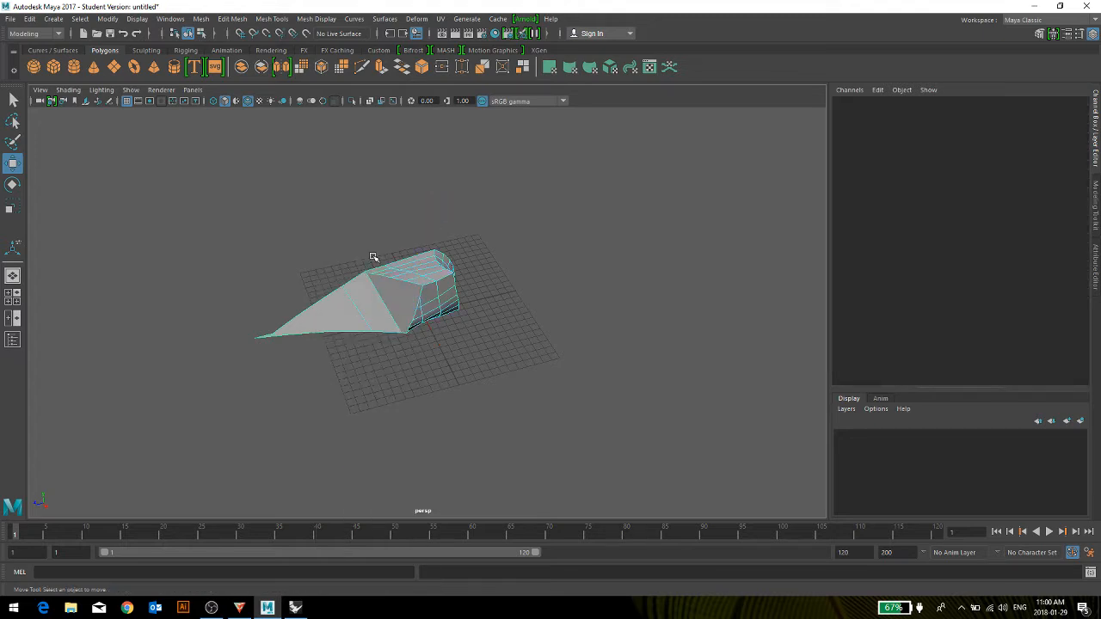
pyautogui.moveTo(568, 189); pyautogui.dragTo(191, 384)
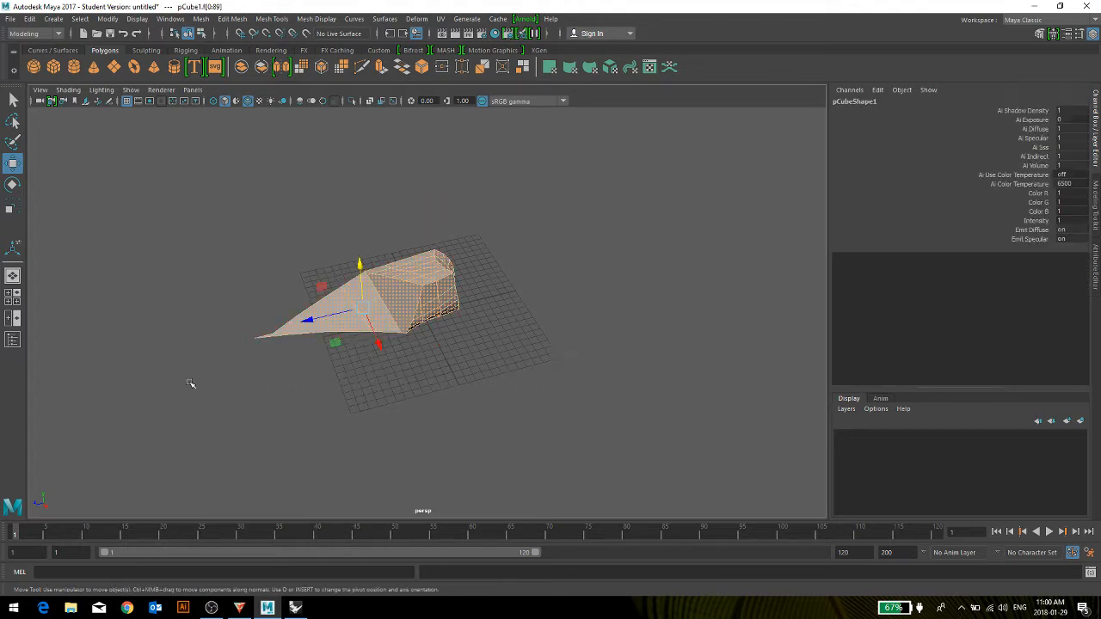
pyautogui.keyDown('shift'); pyautogui.rightClick(402, 298); pyautogui.keyUp('shift')
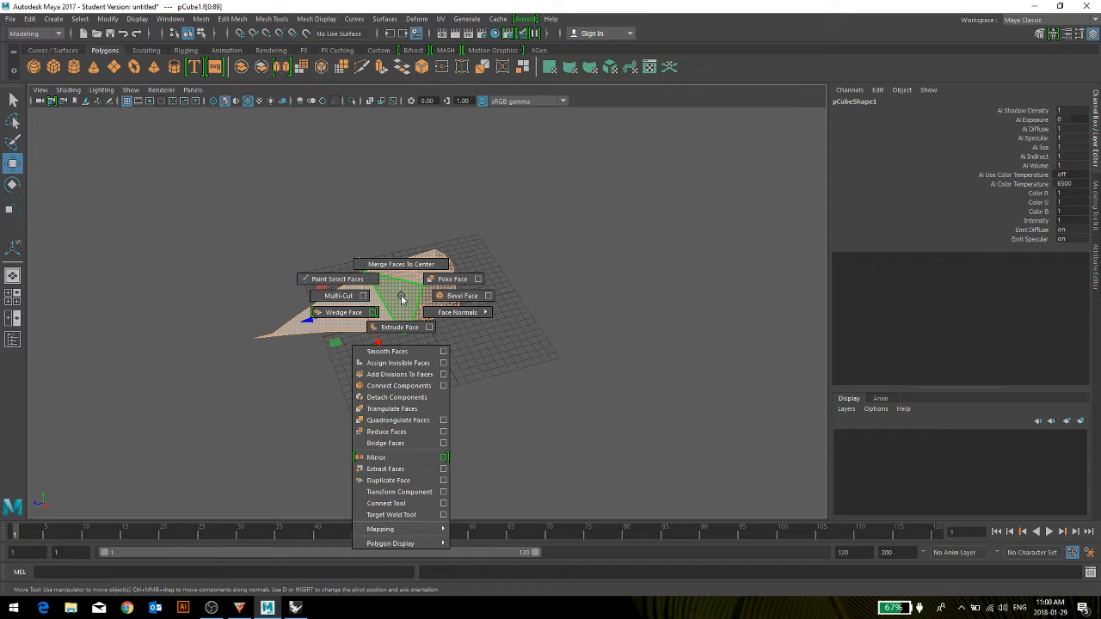
pyautogui.click(410, 411)
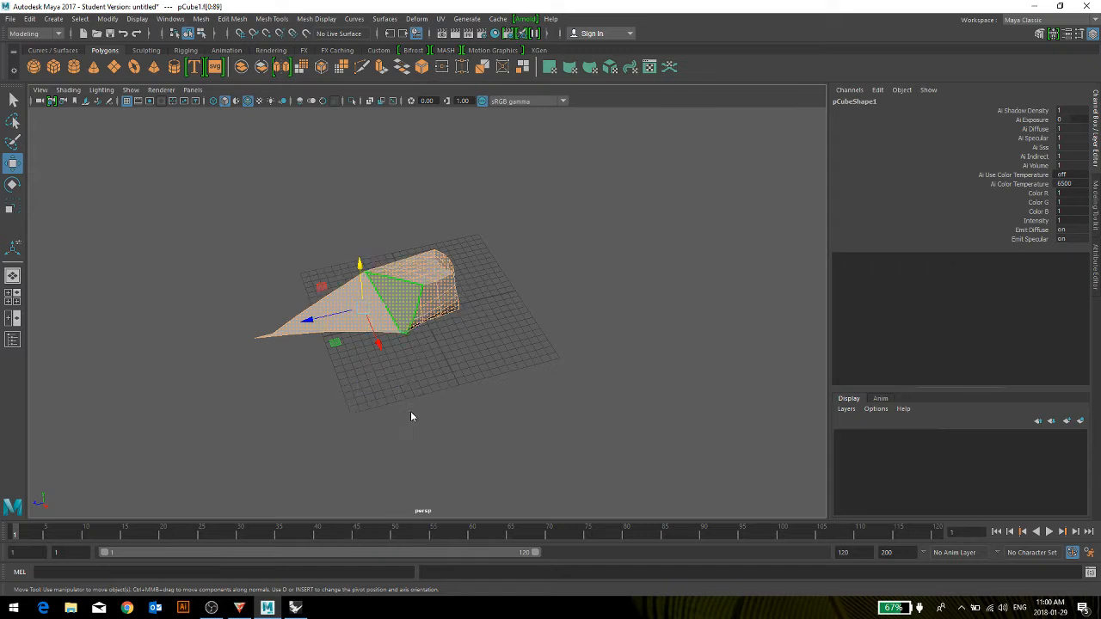
pyautogui.click(321, 397)
# Decline the Student Version auto-save and move the triangulated mesh in object mode along Z to about -5.
pyautogui.keyDown('alt'); pyautogui.moveTo(312, 396); pyautogui.dragTo(221, 292); pyautogui.keyUp('alt')
pyautogui.rightClick(189, 266)
pyautogui.moveTo(190, 267); pyautogui.dragTo(187, 293, button='right')
pyautogui.moveTo(171, 289); pyautogui.dragTo(315, 384)
pyautogui.click(149, 326)
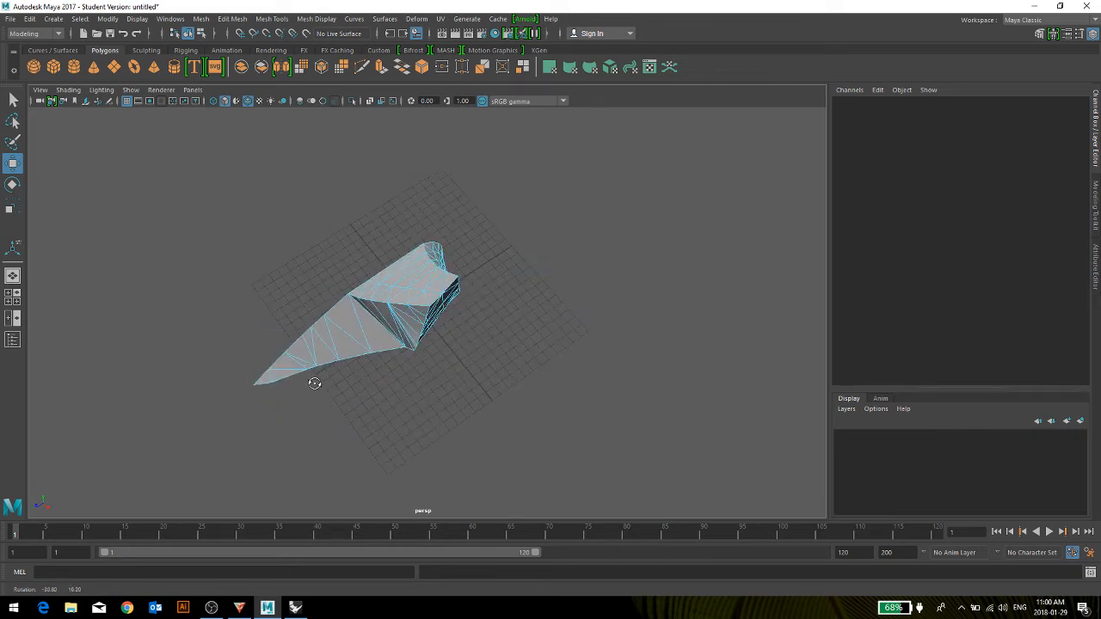
pyautogui.moveTo(297, 231); pyautogui.dragTo(351, 214, button='right')
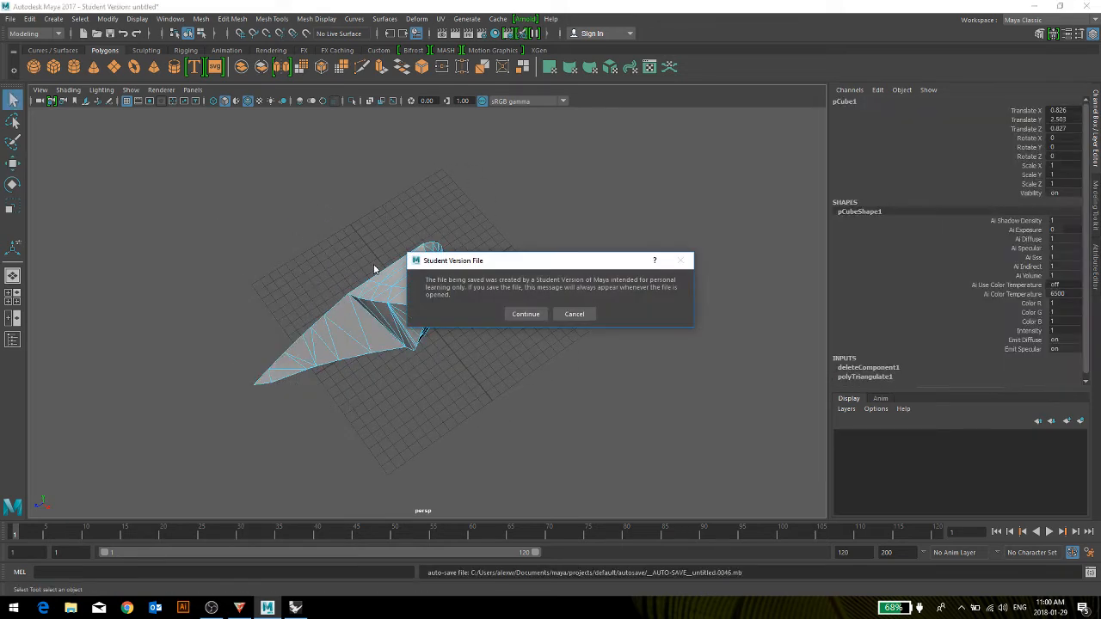
pyautogui.click(573, 314)
pyautogui.press('w')
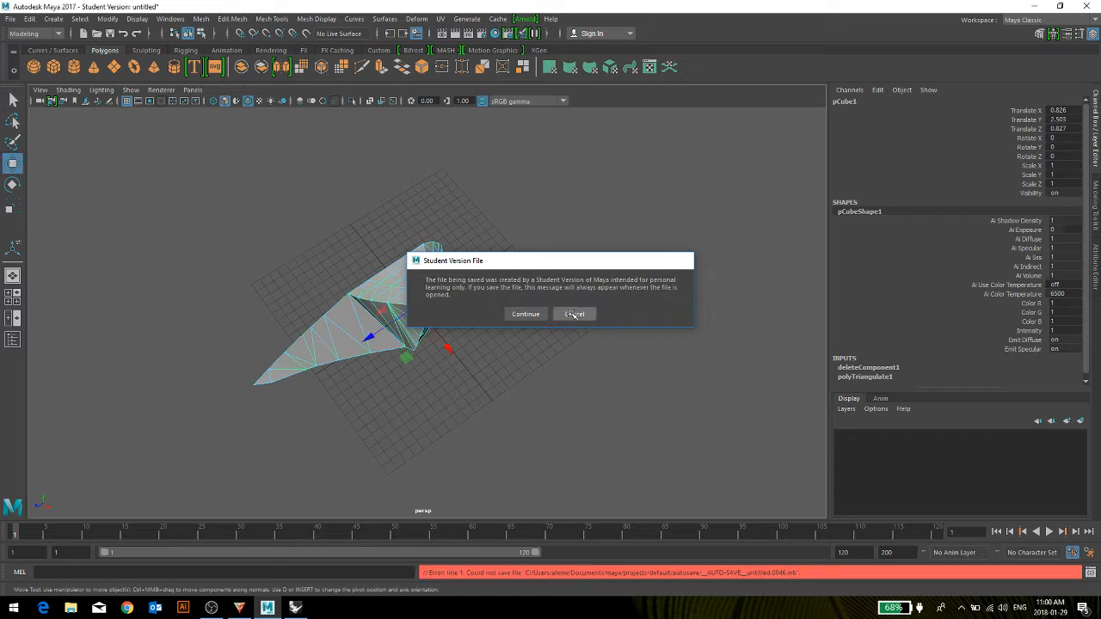
pyautogui.moveTo(368, 333); pyautogui.dragTo(423, 287)
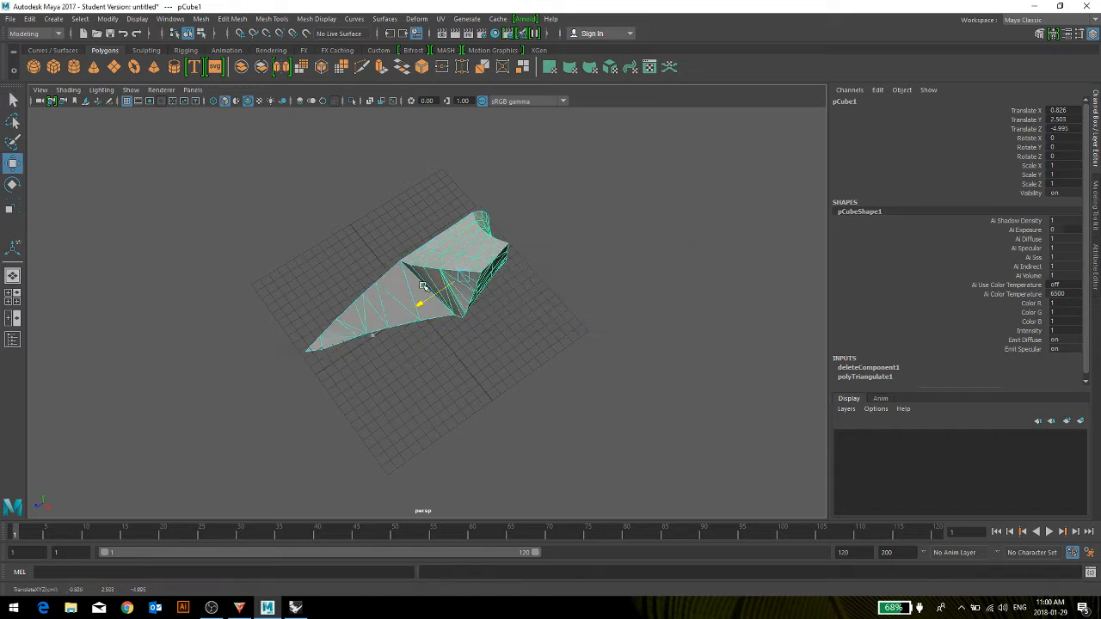
# Open Export Selection for the mesh, browse the bookmarked folders and review the available export file types, then cancel.
pyautogui.click(7, 19)
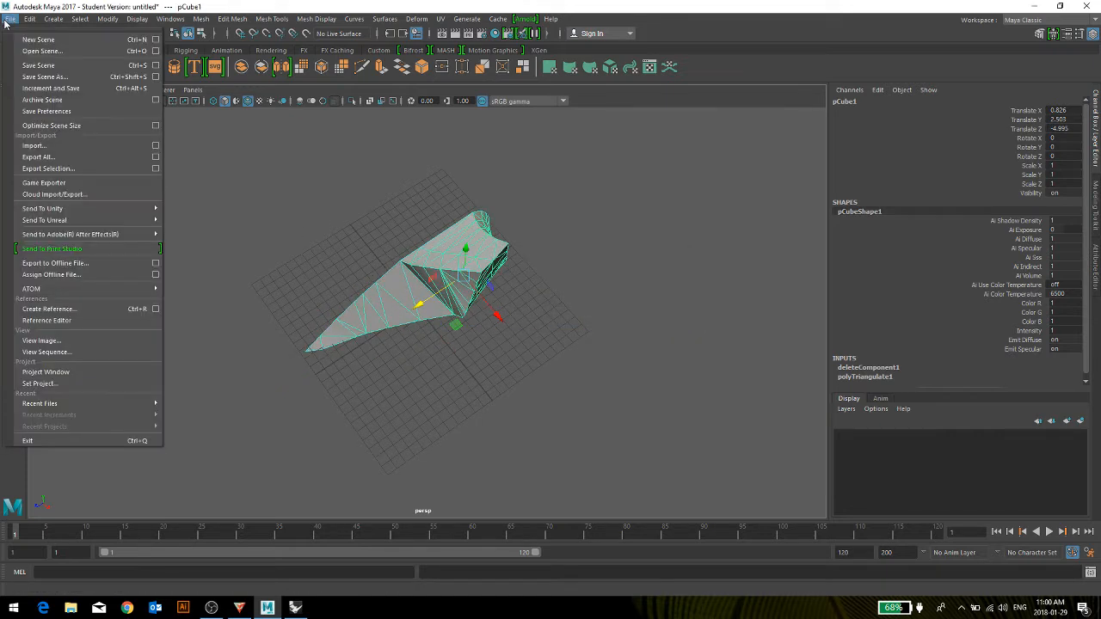
pyautogui.click(35, 171)
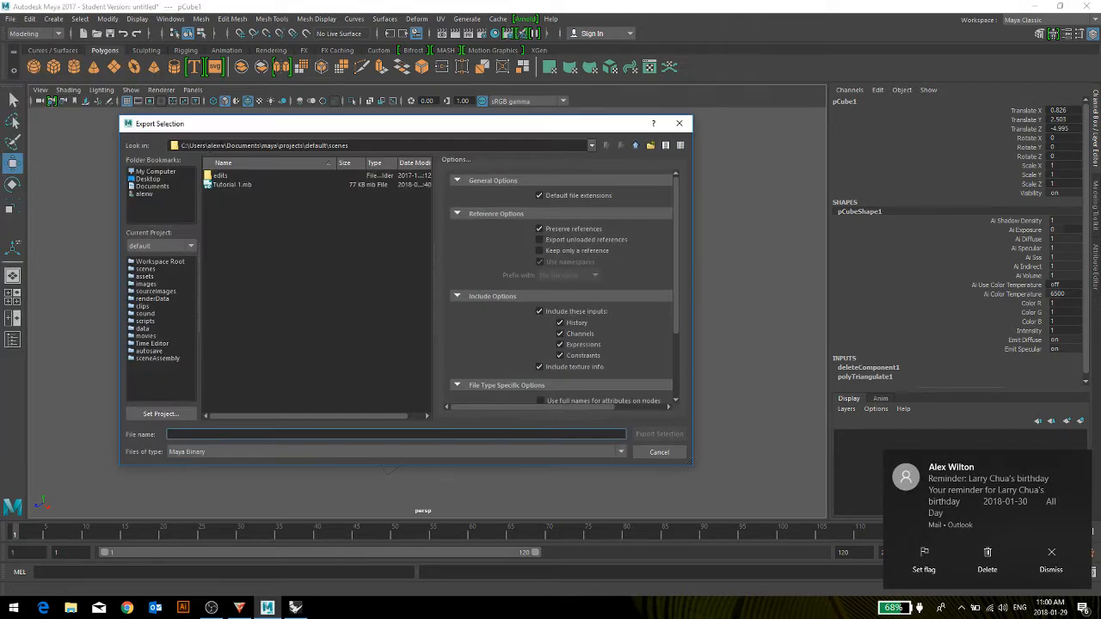
pyautogui.moveTo(225, 132); pyautogui.dragTo(566, 66)
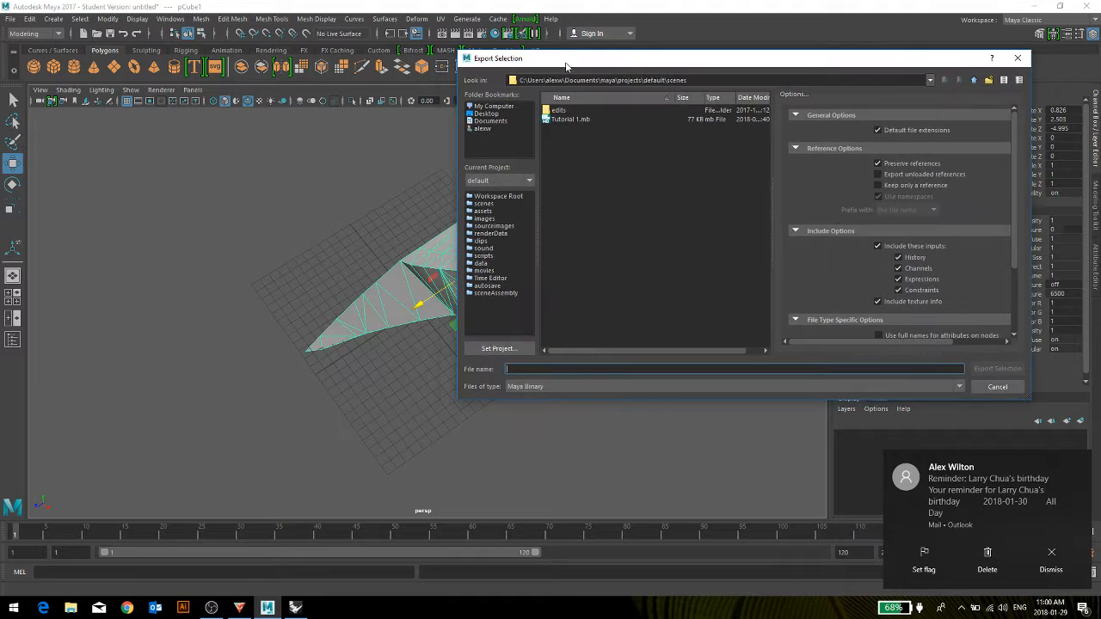
pyautogui.click(484, 113)
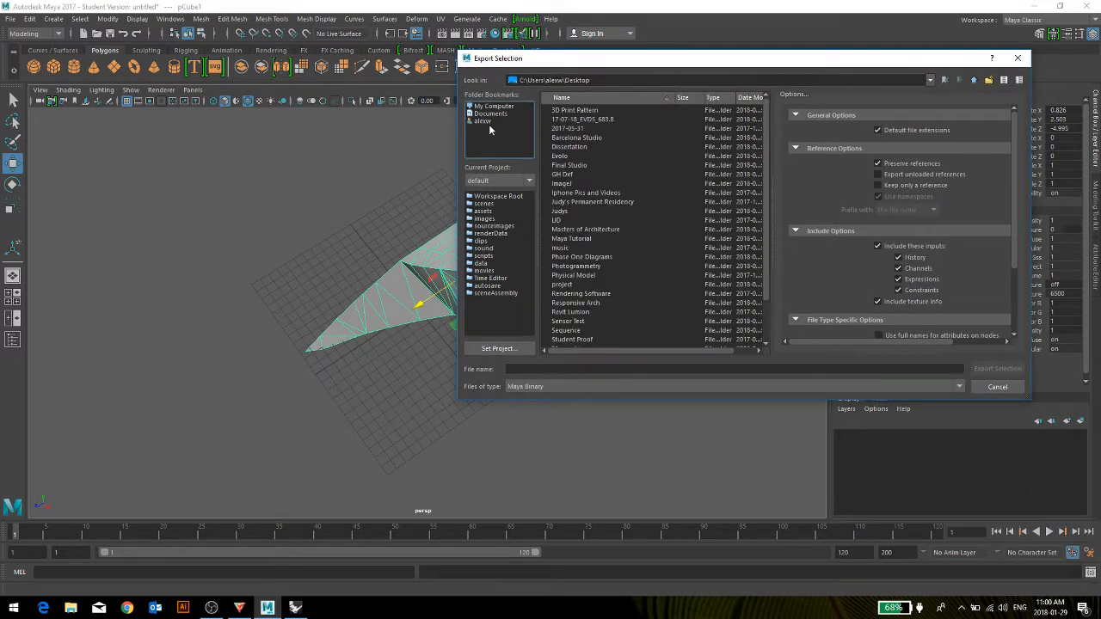
pyautogui.click(485, 107)
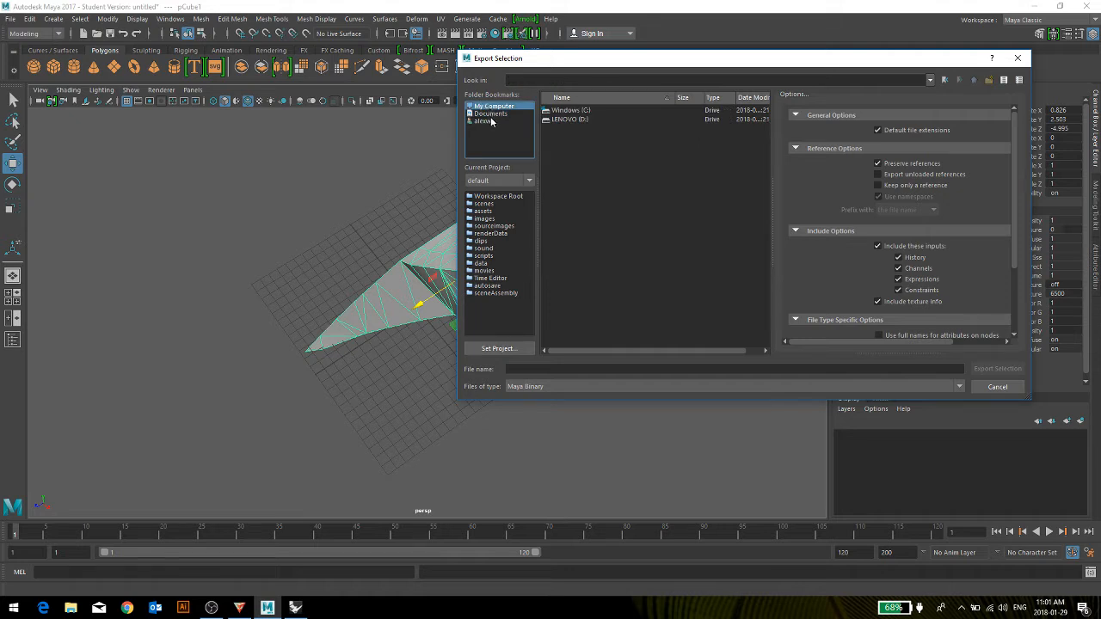
pyautogui.click(490, 116)
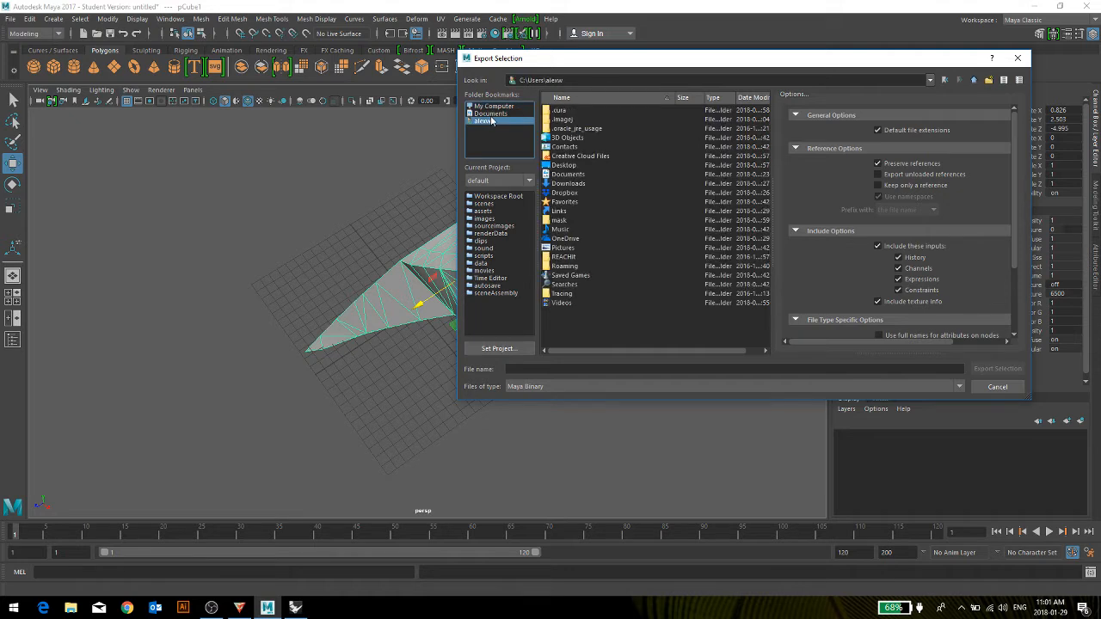
pyautogui.click(594, 386)
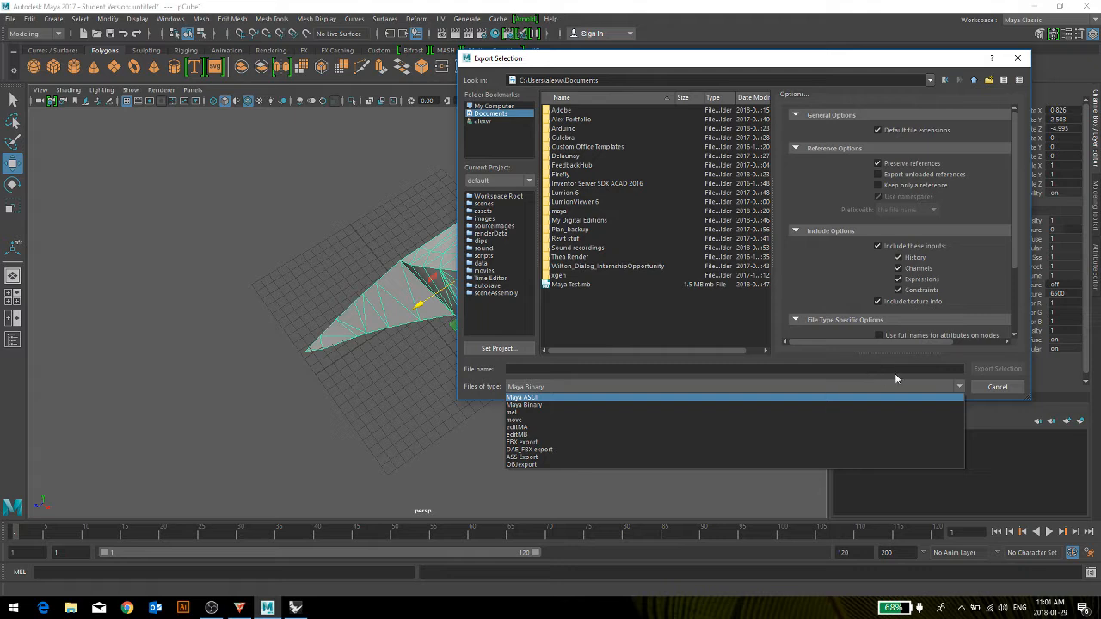
pyautogui.click(997, 387)
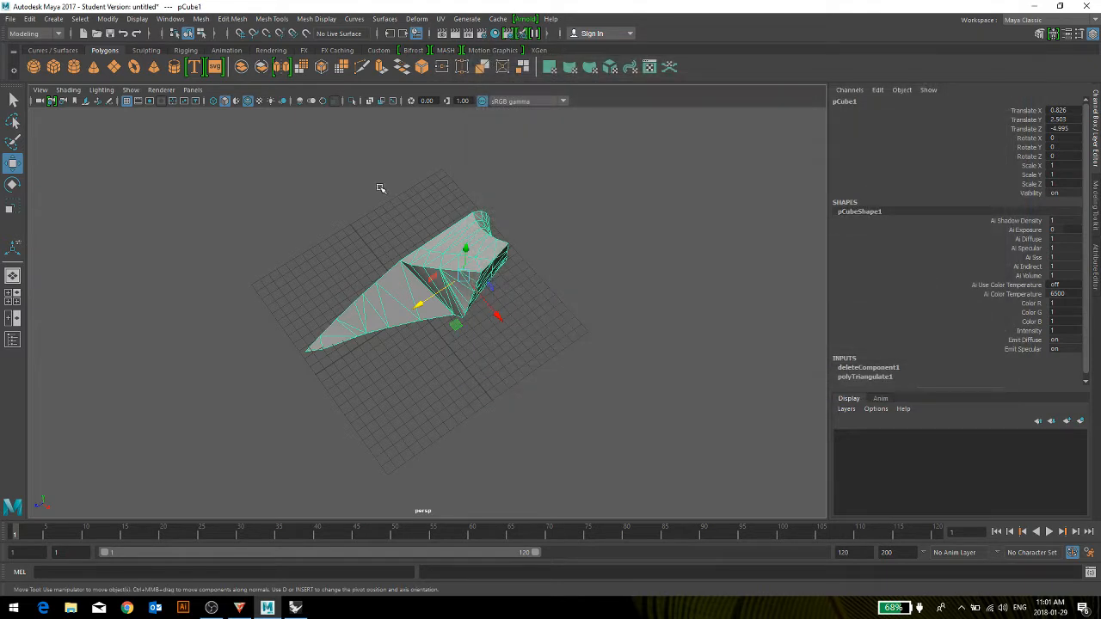
# Open an enlarged Plug-in Manager and check whether objExport.mll is loaded.
pyautogui.click(168, 19)
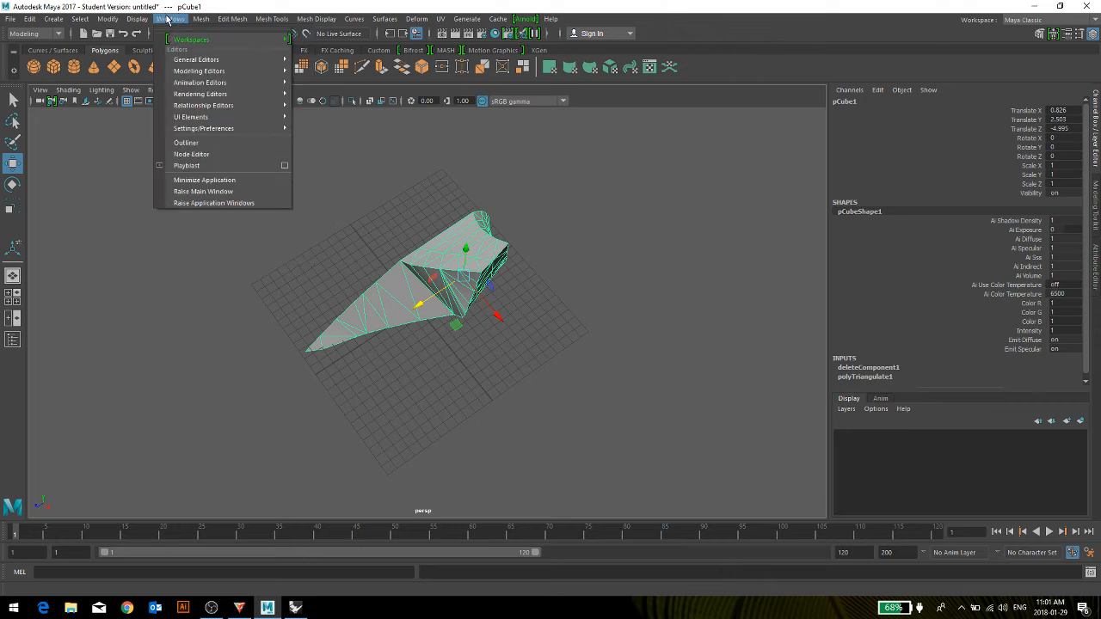
pyautogui.moveTo(217, 134)
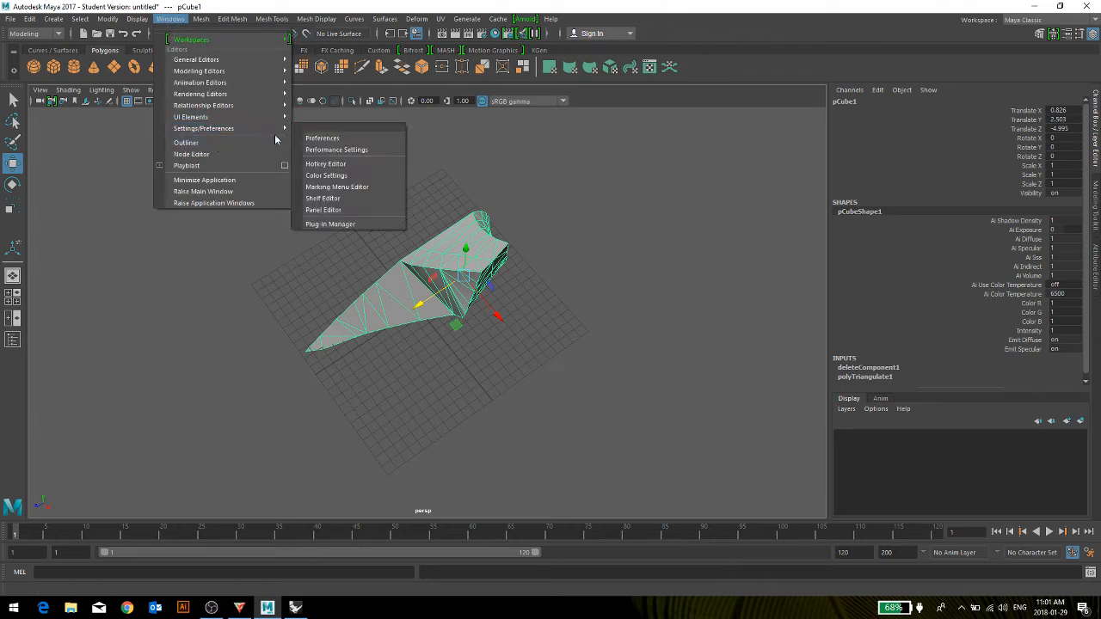
pyautogui.click(319, 225)
pyautogui.moveTo(404, 206); pyautogui.dragTo(644, 94)
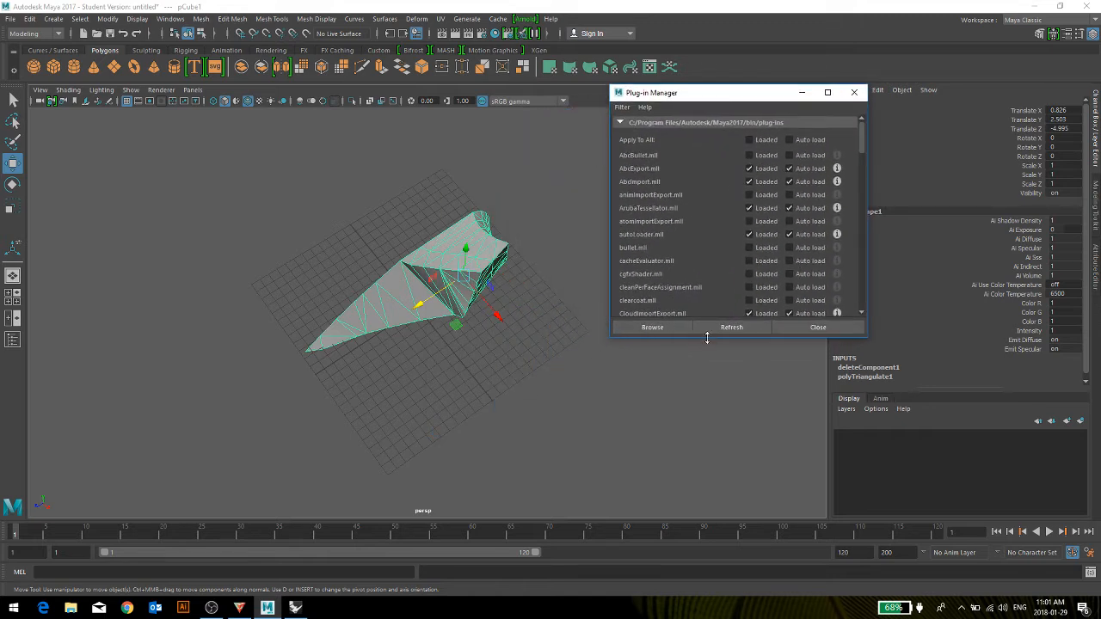
pyautogui.moveTo(707, 338); pyautogui.dragTo(722, 471)
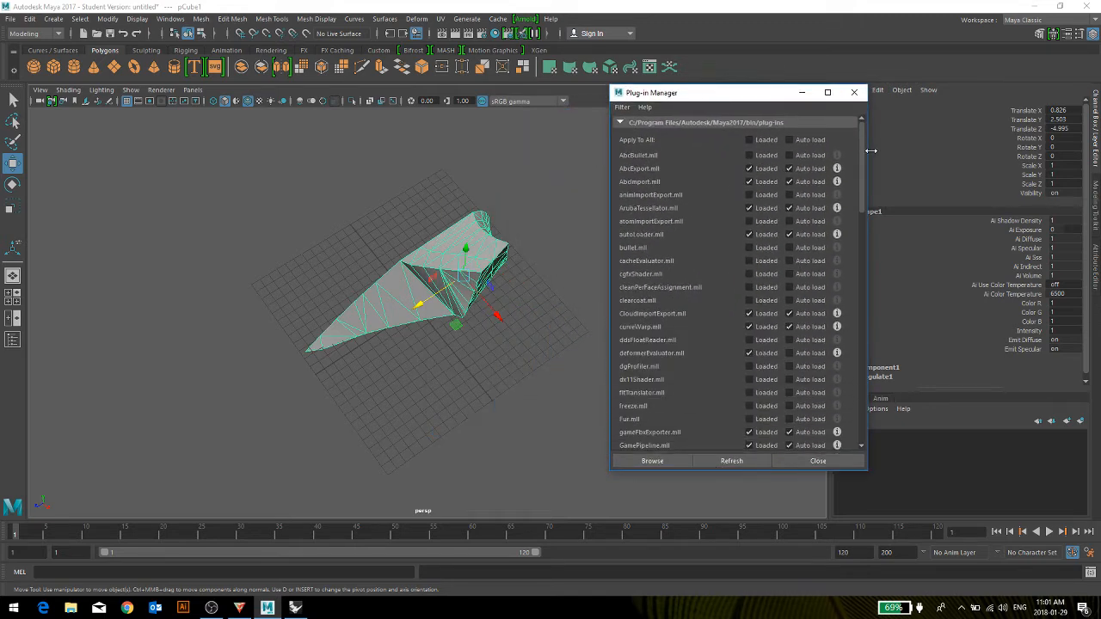
pyautogui.moveTo(864, 164); pyautogui.dragTo(875, 259)
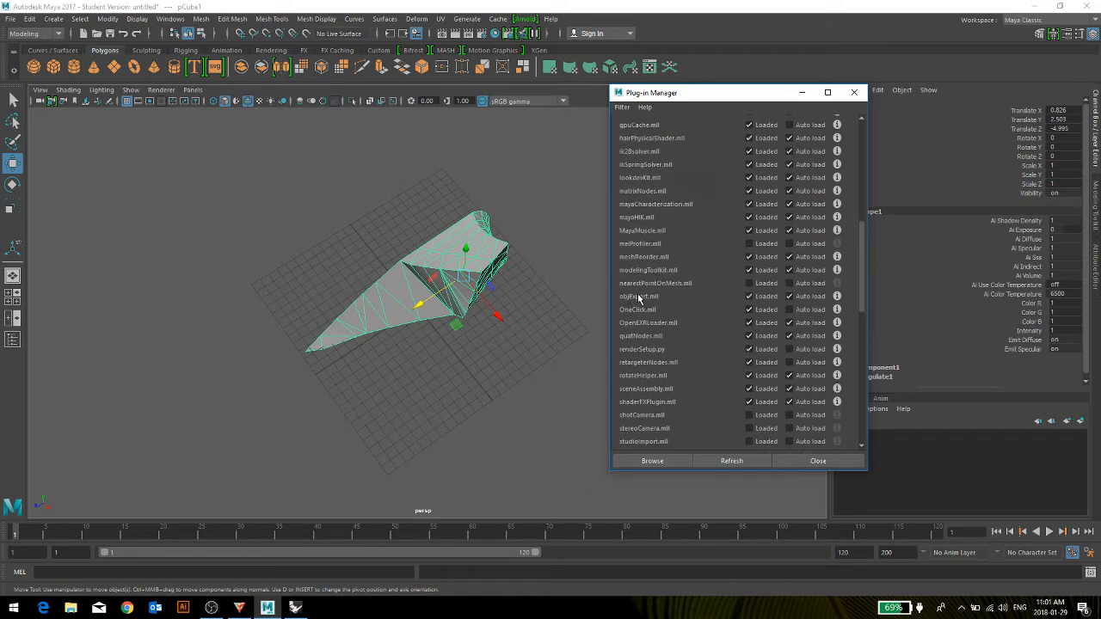
pyautogui.click(758, 296)
# Check the loaded status of fbxmaya.mll and the remaining plug-ins, then close the Plug-in Manager.
pyautogui.moveTo(865, 241); pyautogui.dragTo(865, 306)
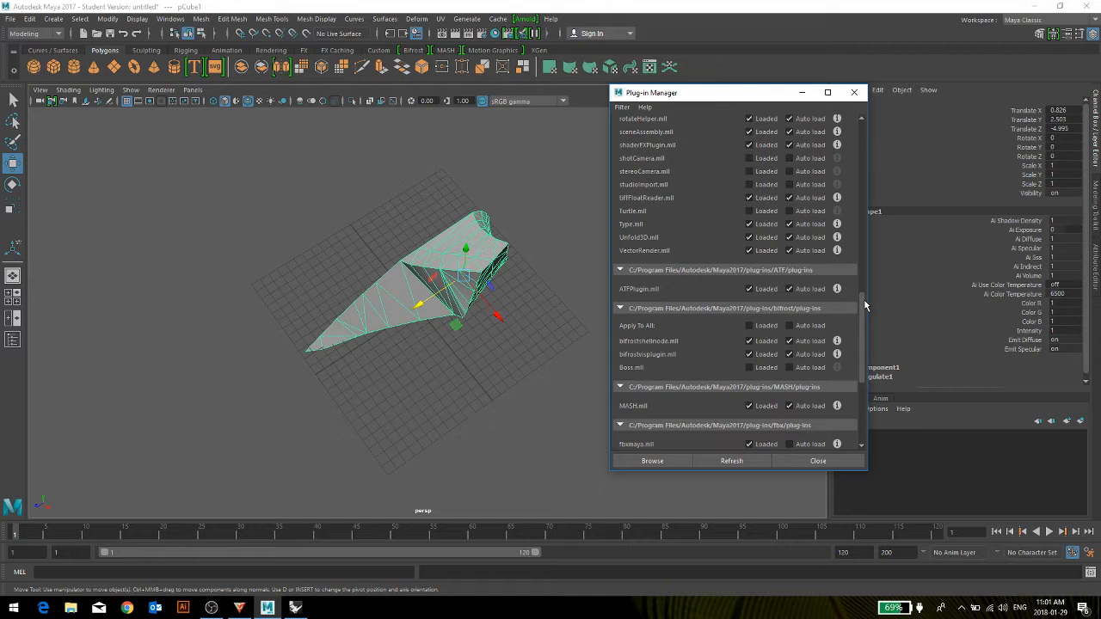
pyautogui.rightClick(865, 305)
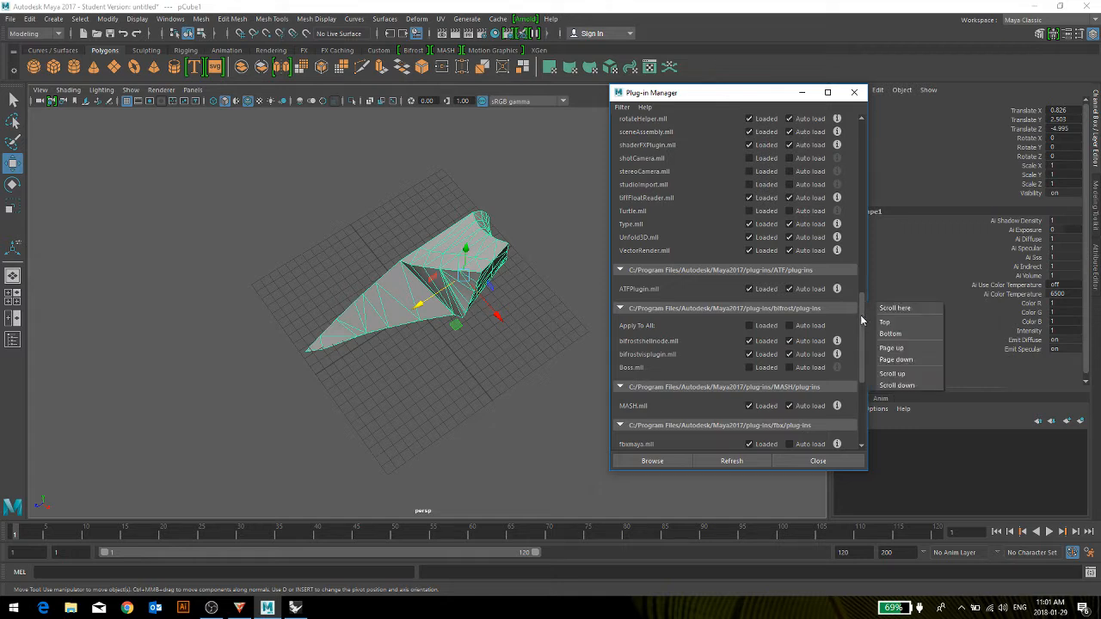
pyautogui.moveTo(860, 313); pyautogui.dragTo(858, 342)
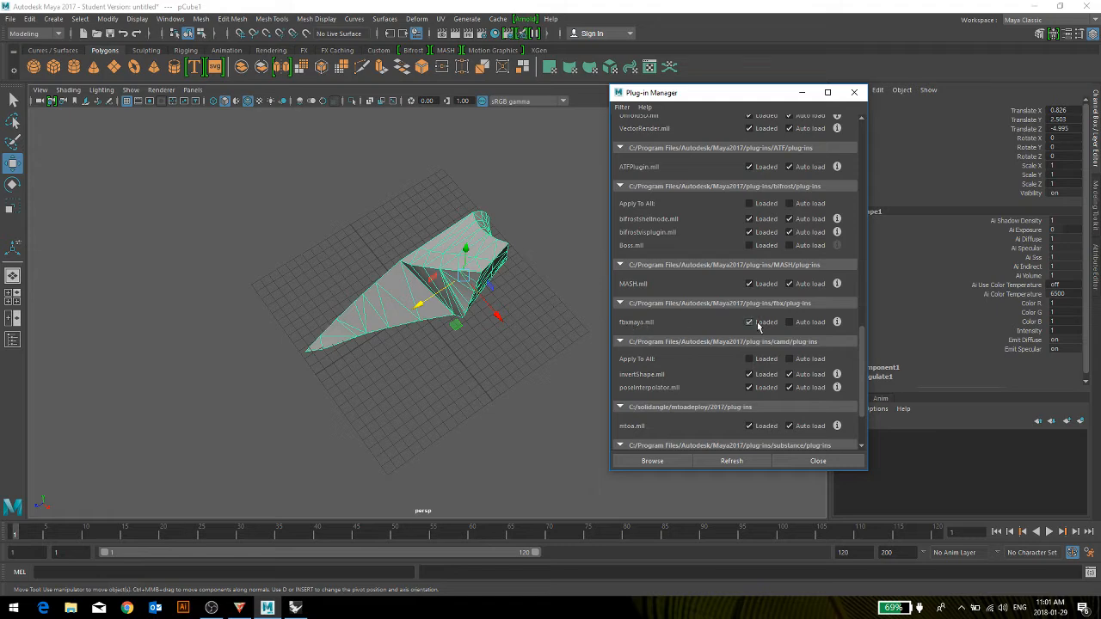
pyautogui.moveTo(863, 333); pyautogui.dragTo(840, 365)
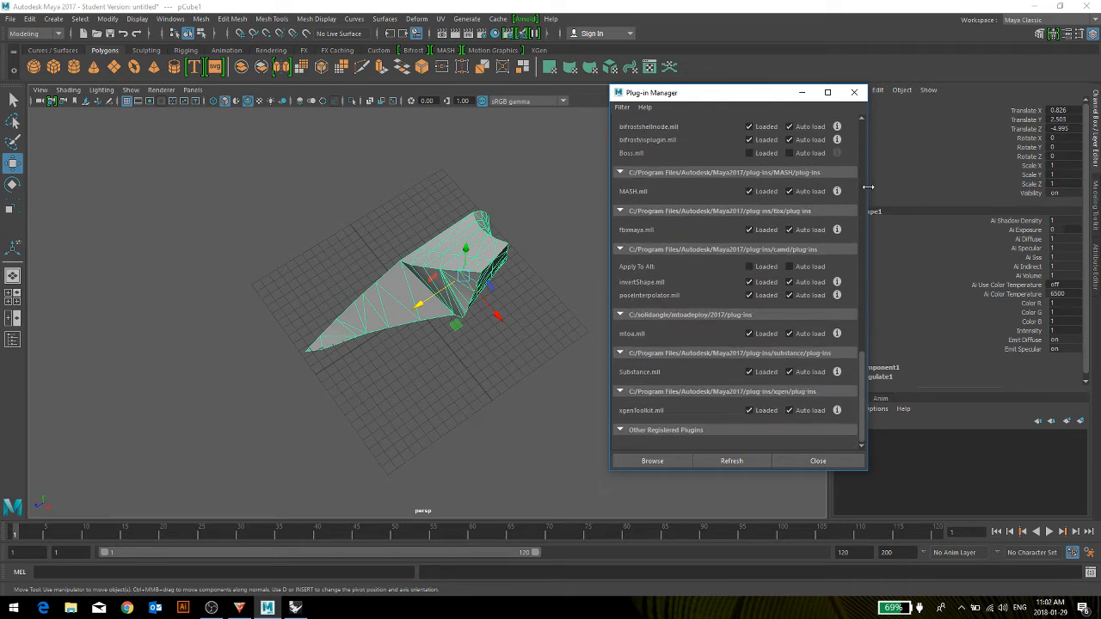
pyautogui.click(816, 460)
# Export the selected mesh as OBJexport under the file name "text obj" in the scenes folder, then deselect it.
pyautogui.click(10, 20)
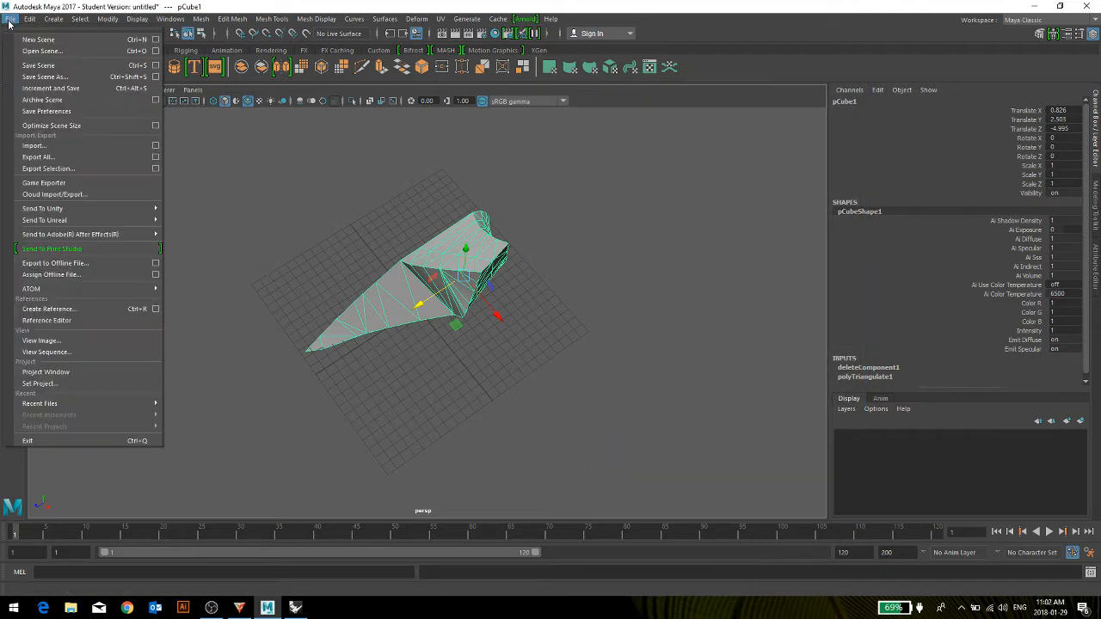
pyautogui.click(34, 168)
pyautogui.click(535, 387)
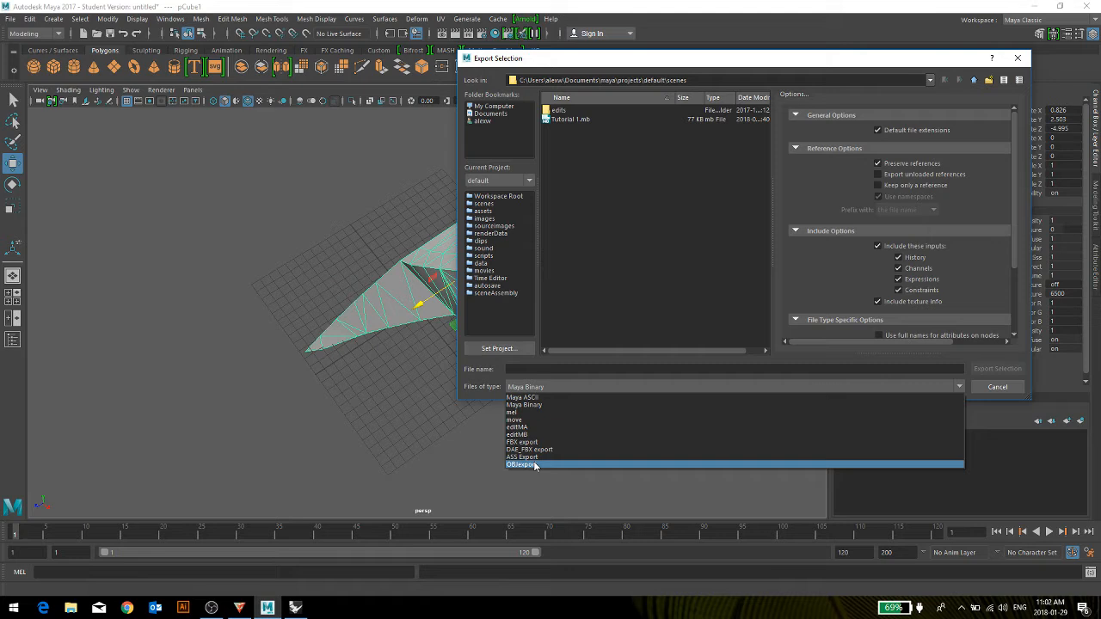
pyautogui.click(534, 464)
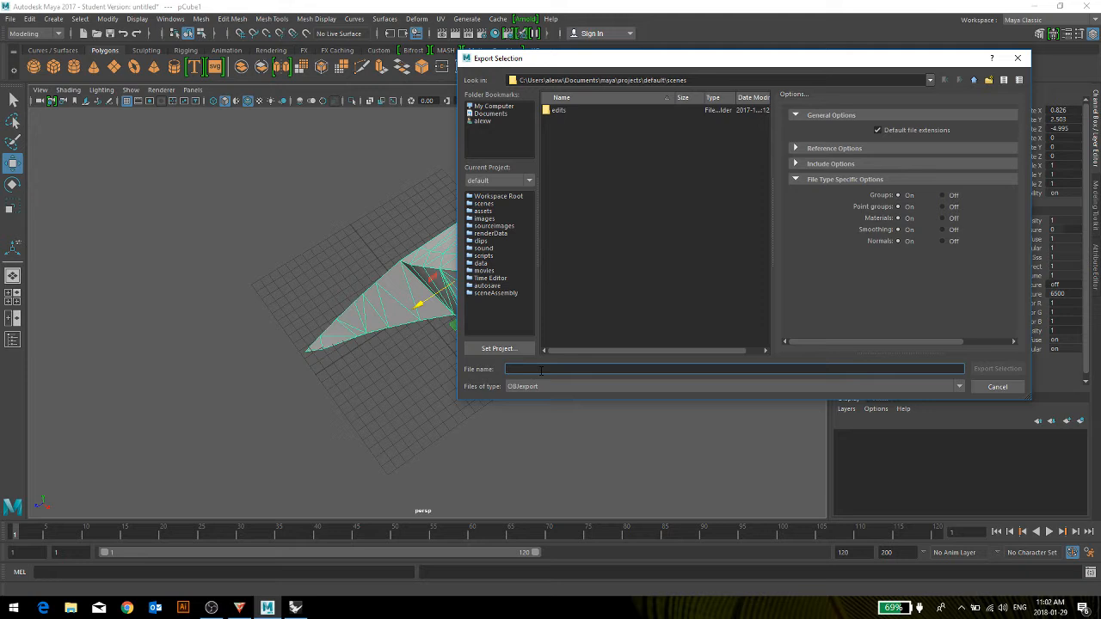
pyautogui.write('t')
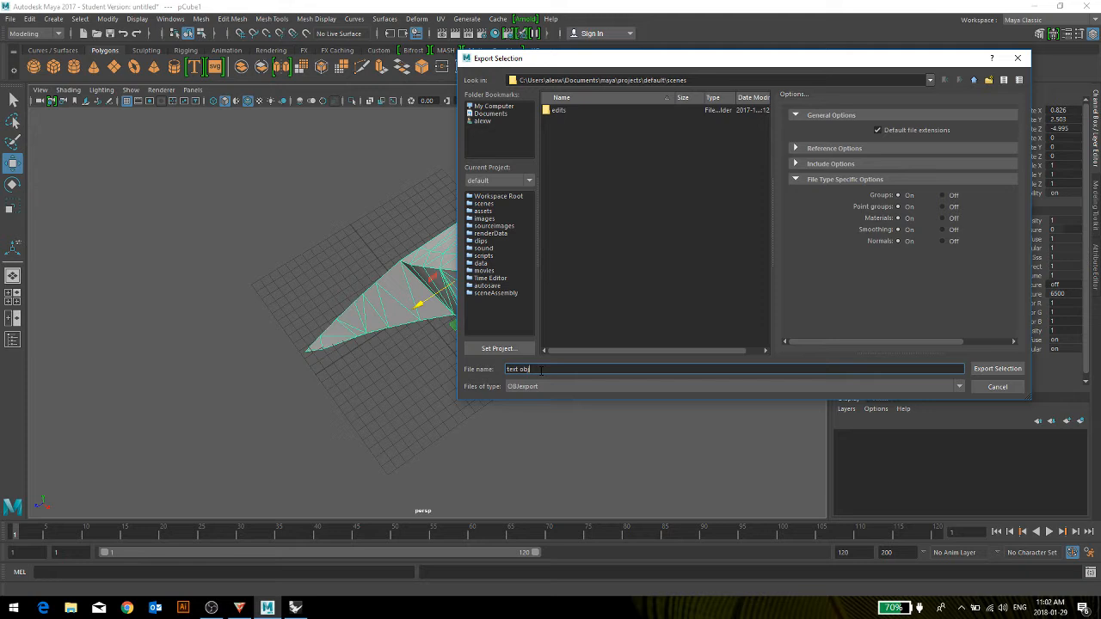
pyautogui.write('ext obj')
pyautogui.press('Return')
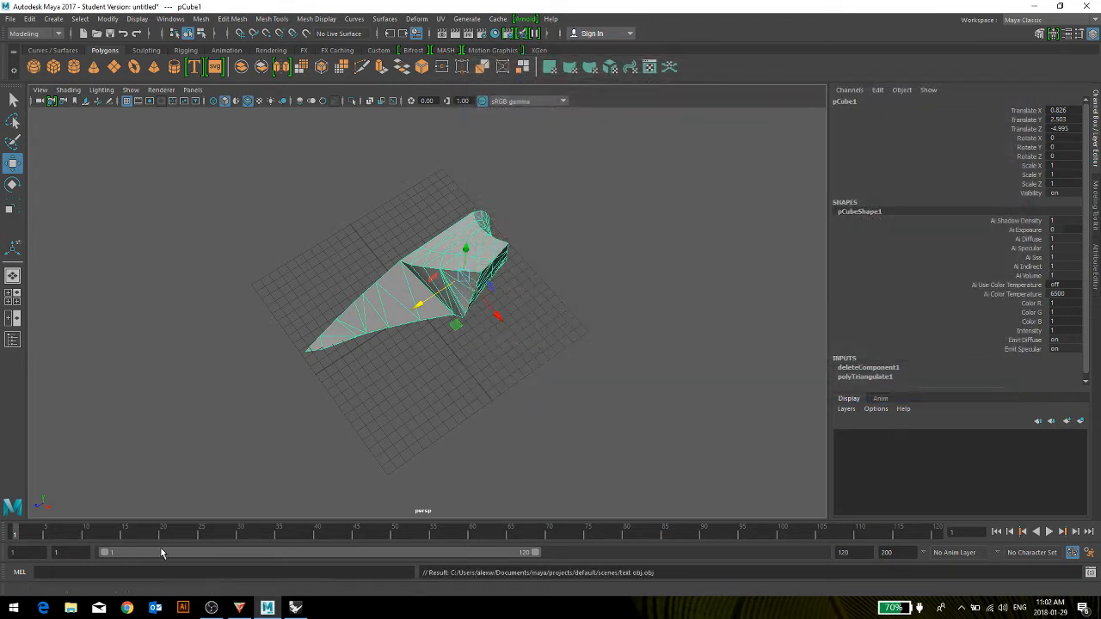
pyautogui.click(250, 474)
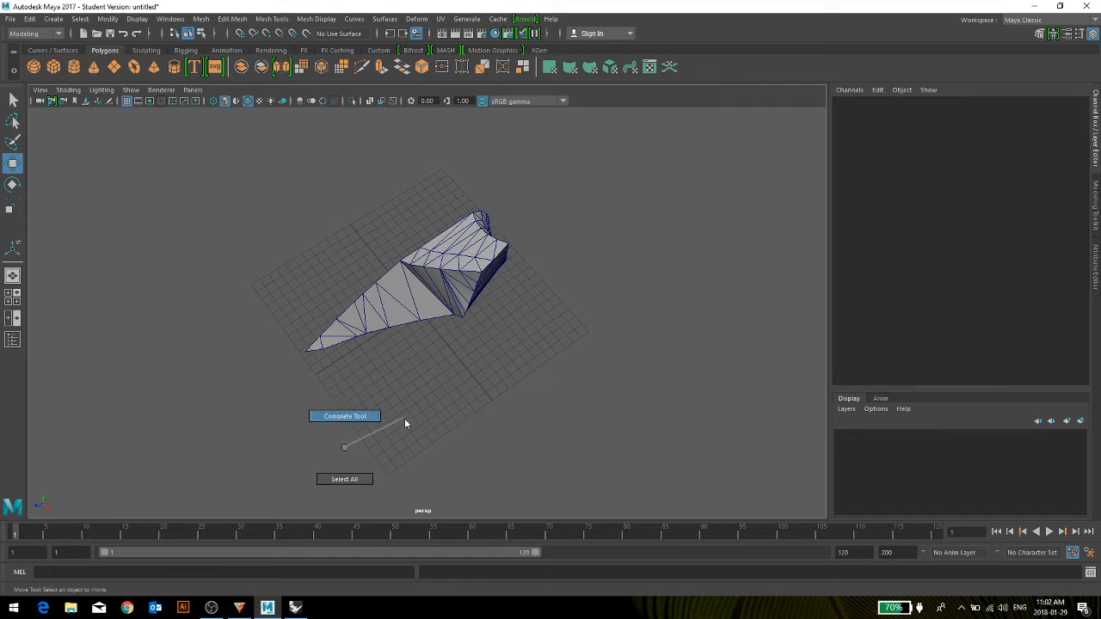
# Switch to Autodesk 123D Make and move its window higher on the screen.
pyautogui.click(238, 608)
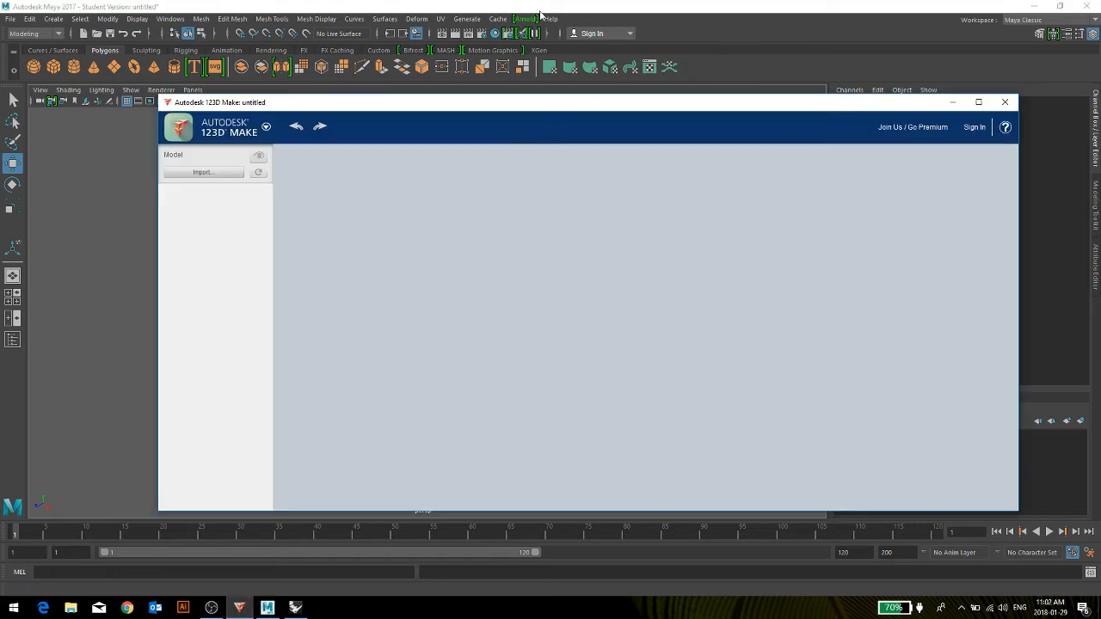
pyautogui.moveTo(430, 96); pyautogui.dragTo(387, 50)
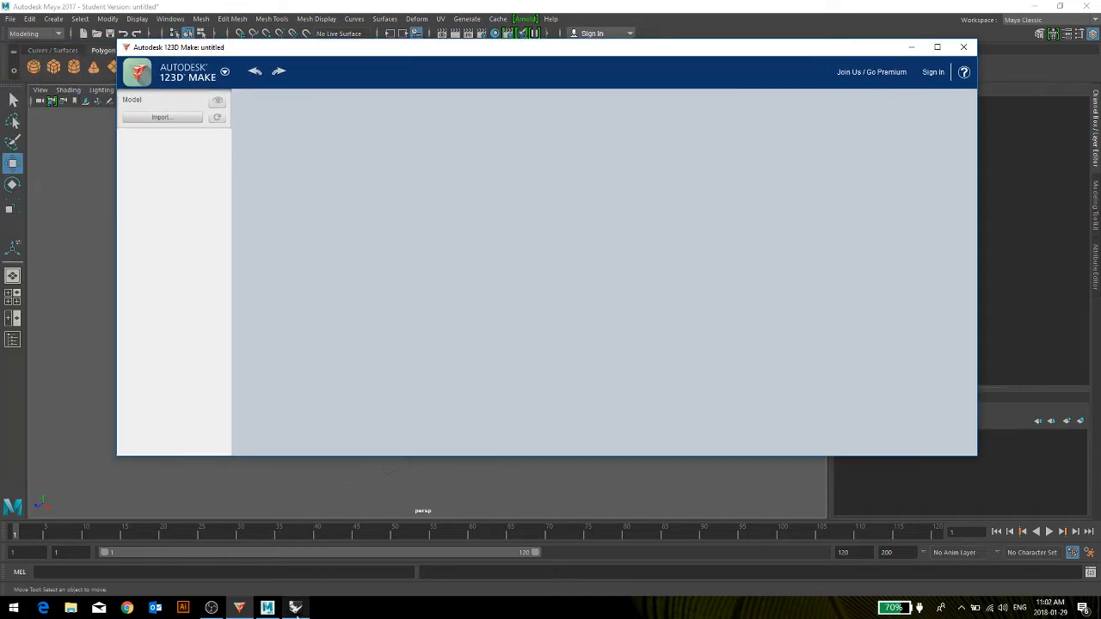
# Switch to Rhinoceros, open the Import dialog and move it clear of the Perspective view.
pyautogui.moveTo(295, 608)
pyautogui.click(295, 563)
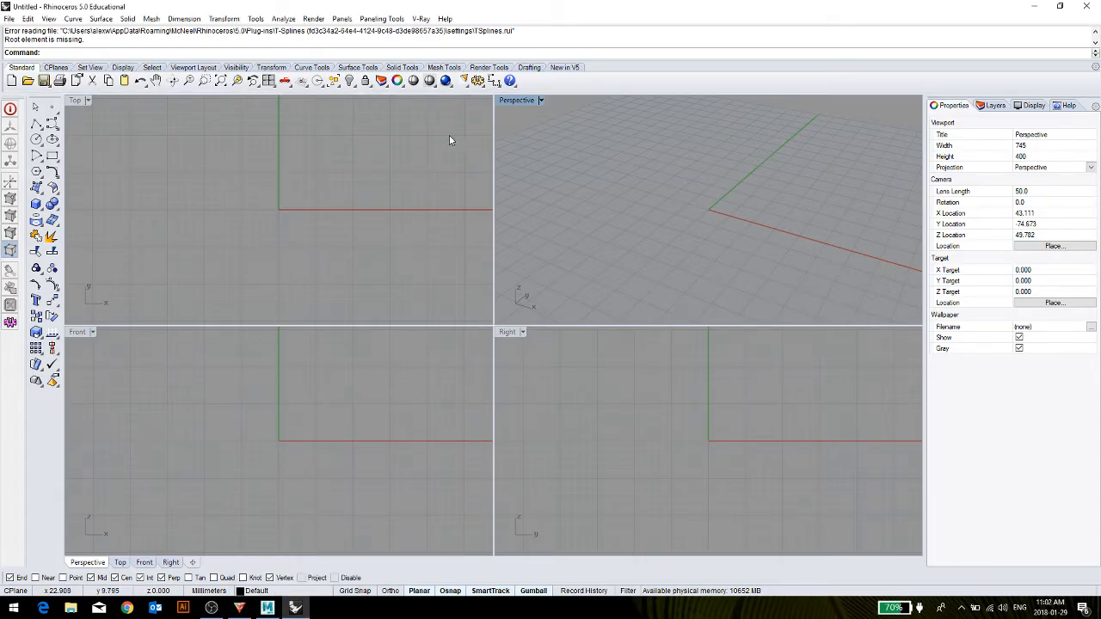
pyautogui.click(7, 18)
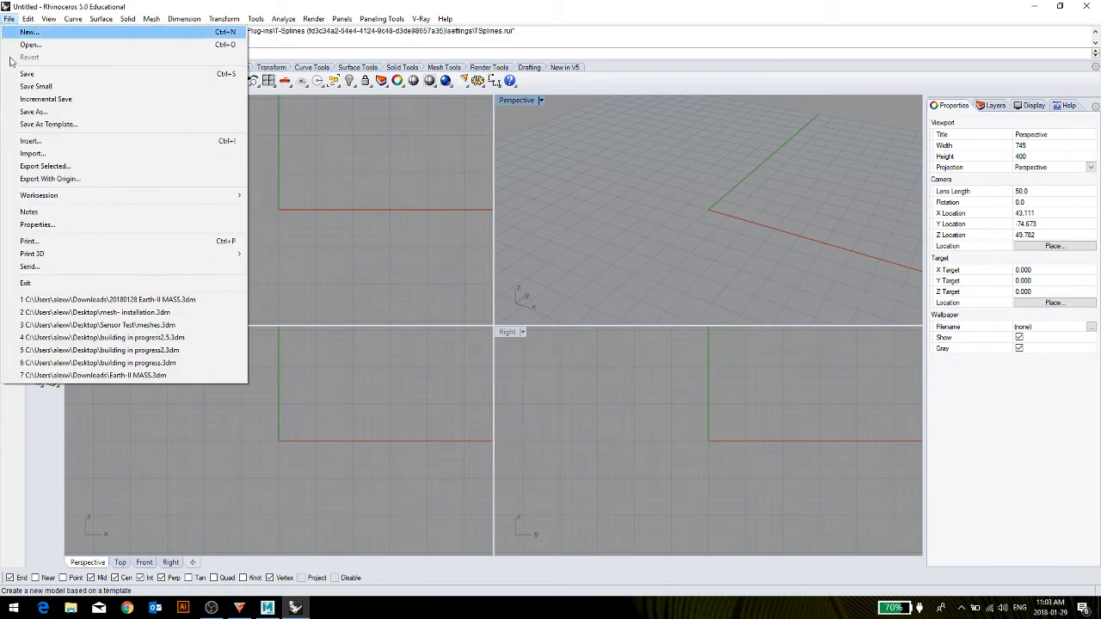
pyautogui.click(31, 153)
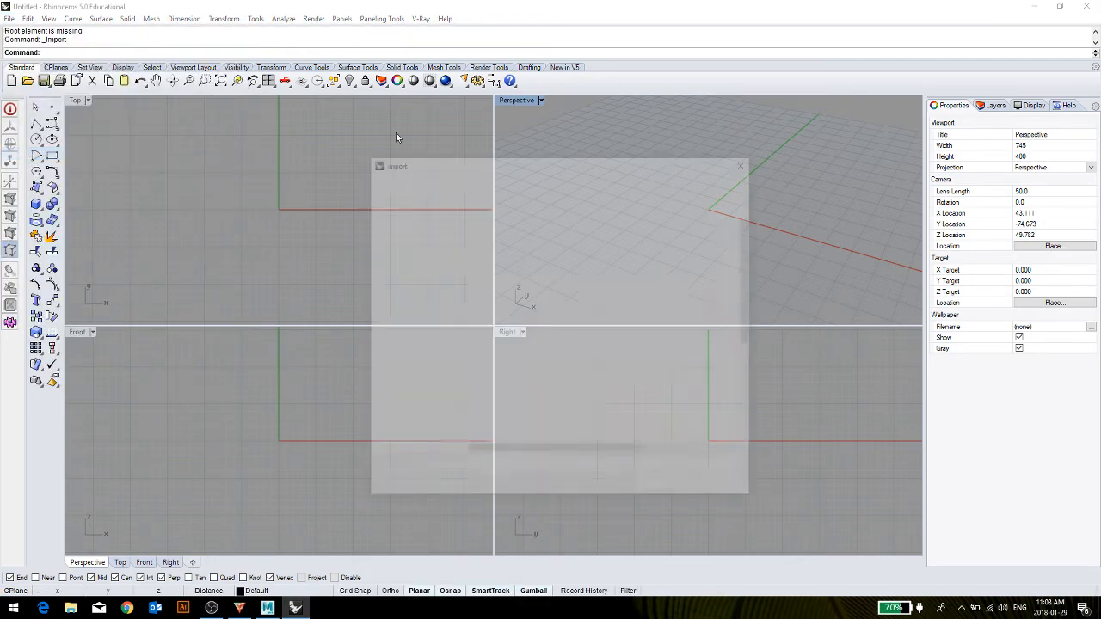
pyautogui.moveTo(427, 166); pyautogui.dragTo(148, 86)
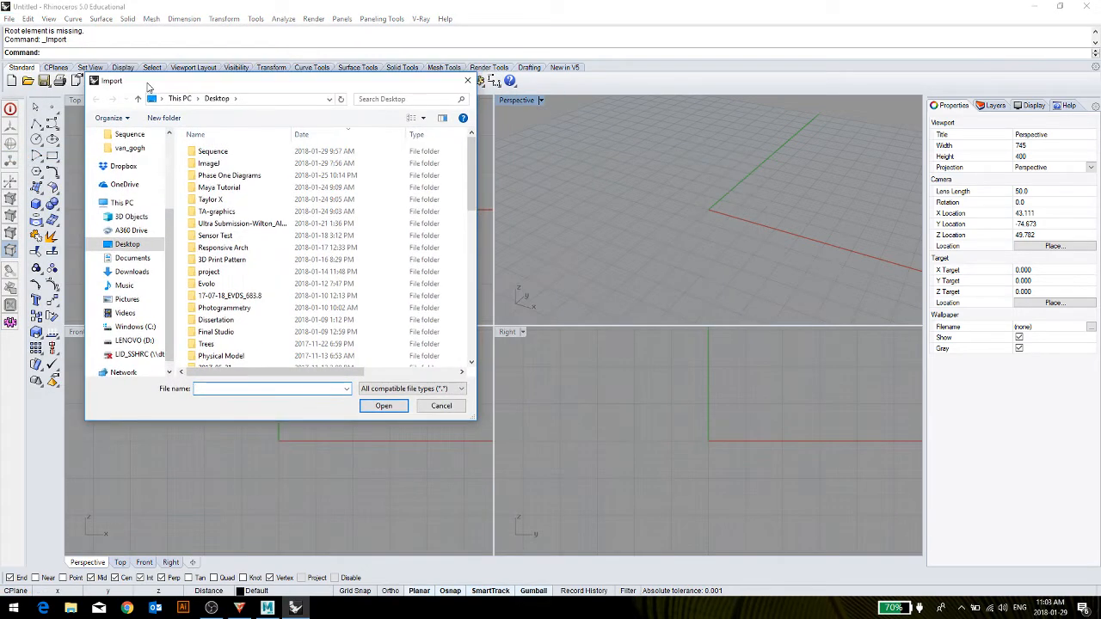
# Look through the Documents folder for the exported OBJ file.
pyautogui.scroll(3, 165, 243)
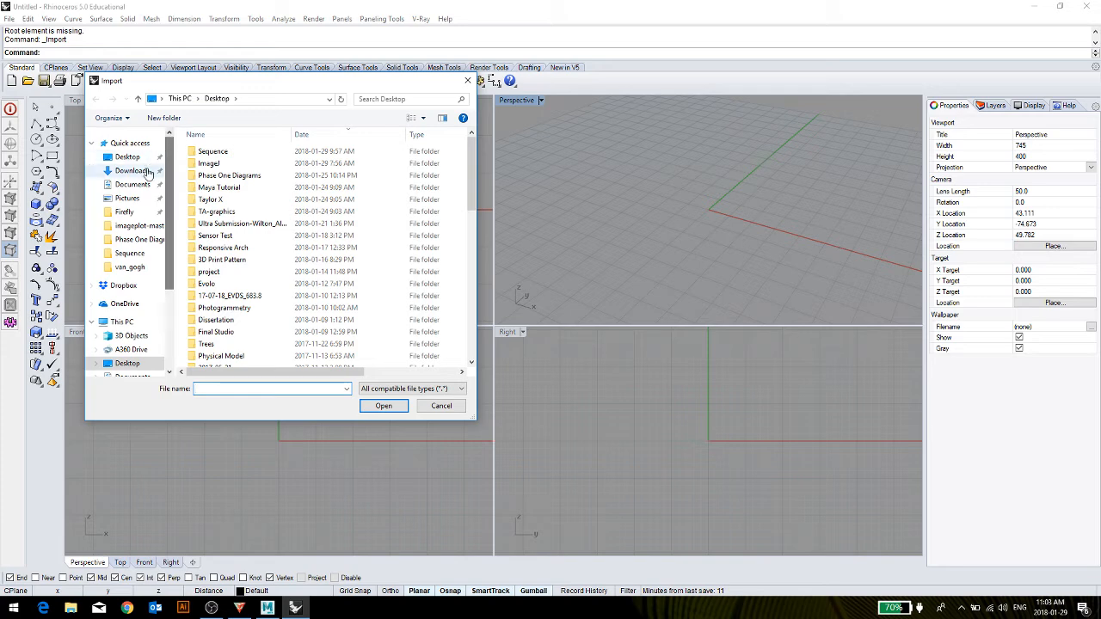
pyautogui.click(143, 184)
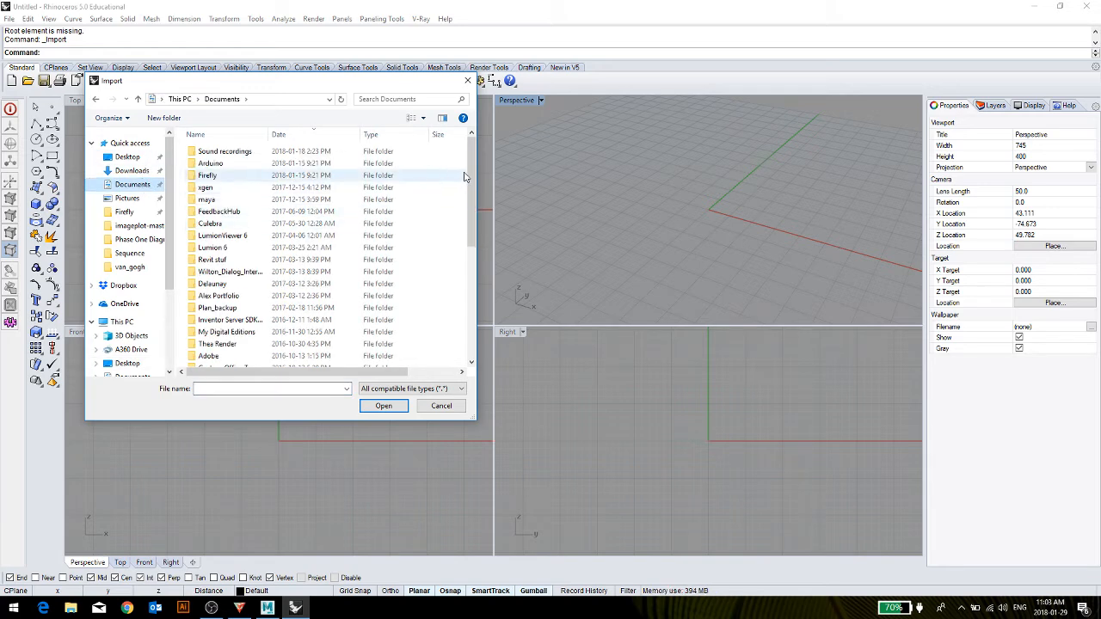
pyautogui.scroll(-1, 474, 197)
pyautogui.moveTo(474, 197); pyautogui.dragTo(479, 335)
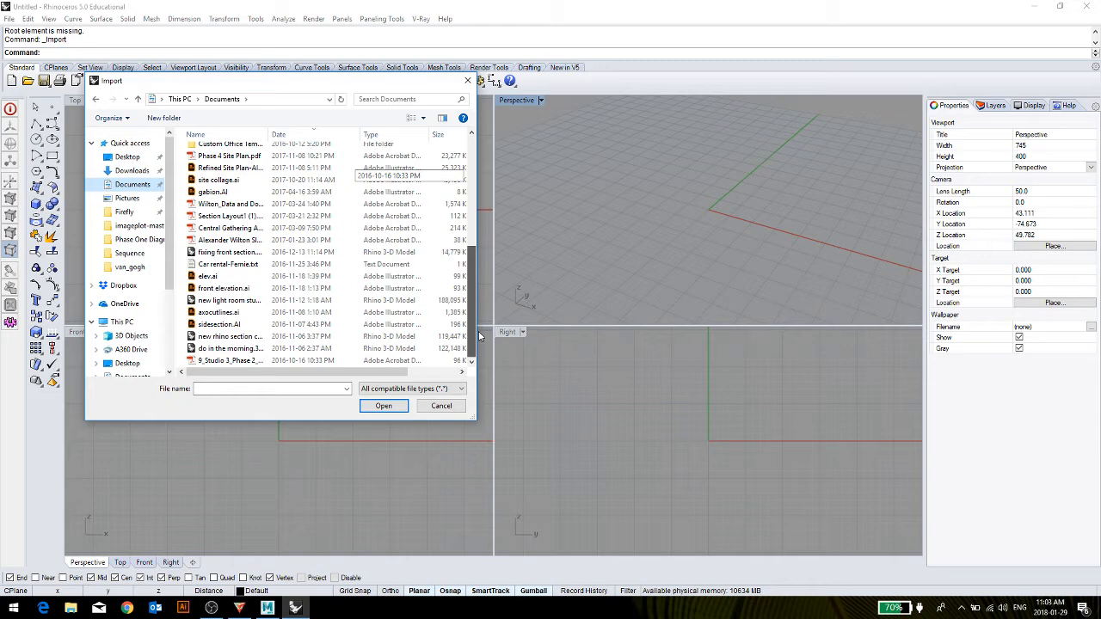
pyautogui.scroll(1, 234, 254)
pyautogui.scroll(-1, 234, 254)
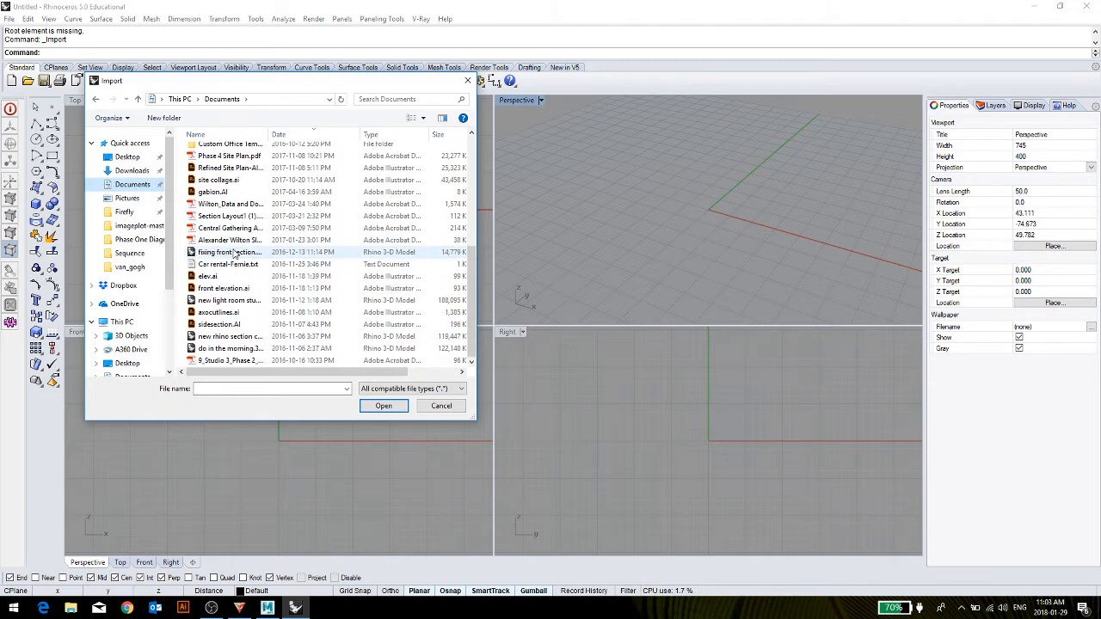
pyautogui.click(217, 325)
pyautogui.scroll(1, 222, 289)
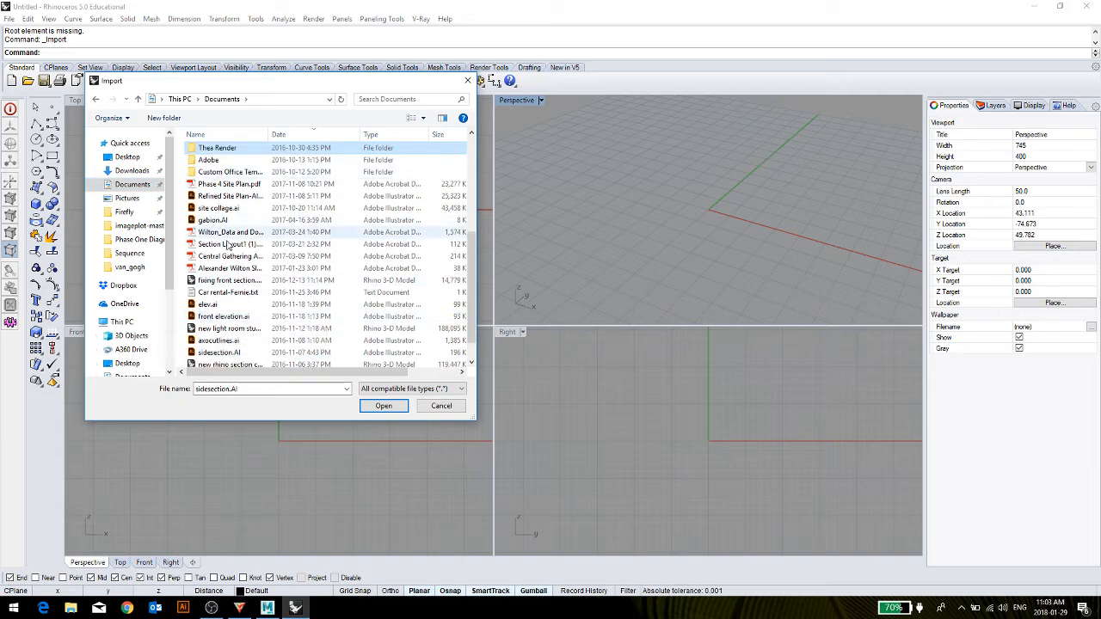
pyautogui.scroll(-1, 230, 249)
# Limit the import file type to OBJ (*.obj) and browse to the Windows (C:) drive.
pyautogui.click(380, 391)
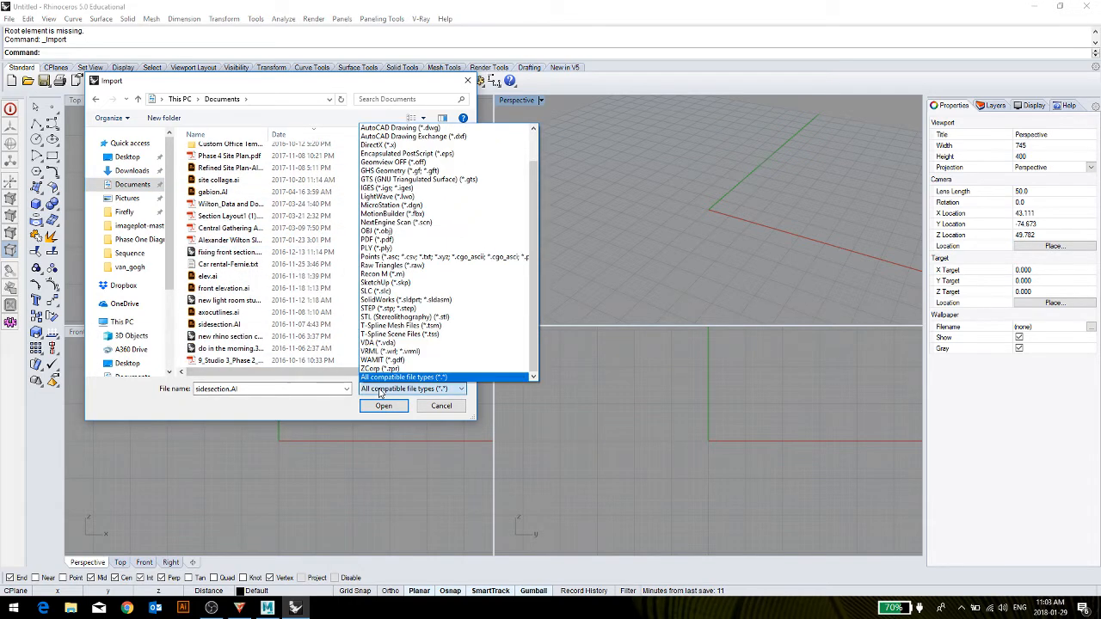
pyautogui.click(384, 232)
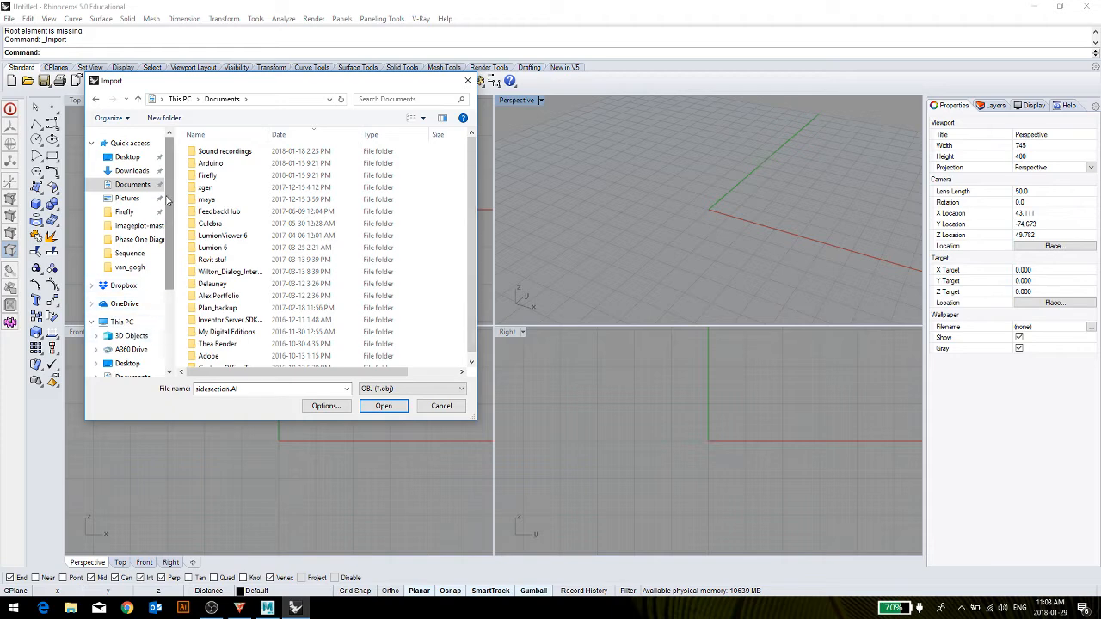
pyautogui.scroll(-2, 169, 200)
pyautogui.click(121, 258)
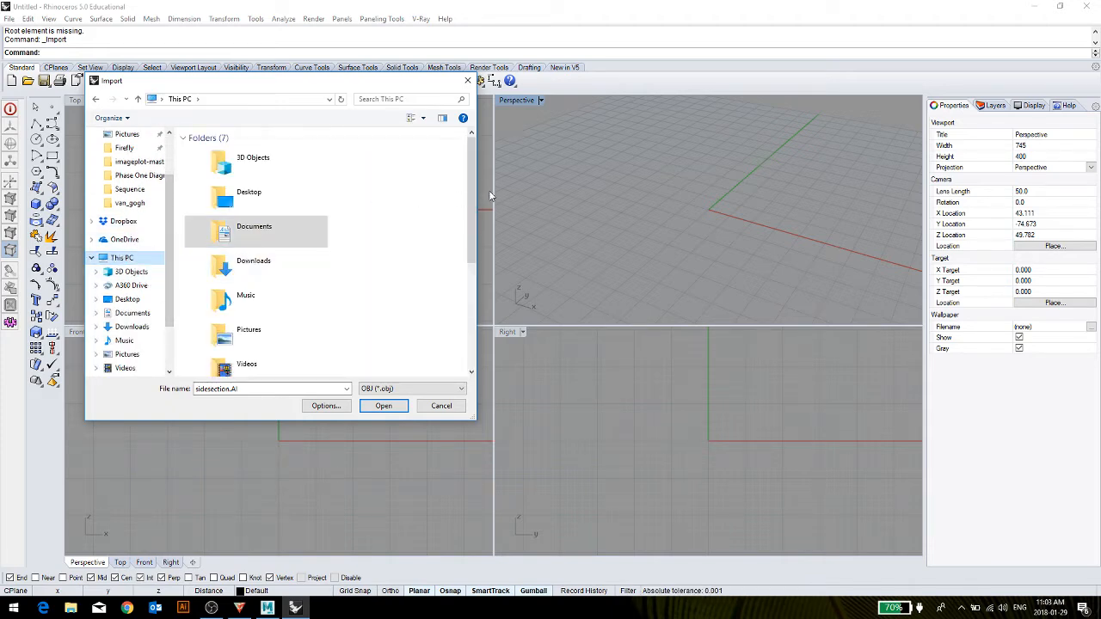
pyautogui.moveTo(473, 186); pyautogui.dragTo(475, 268)
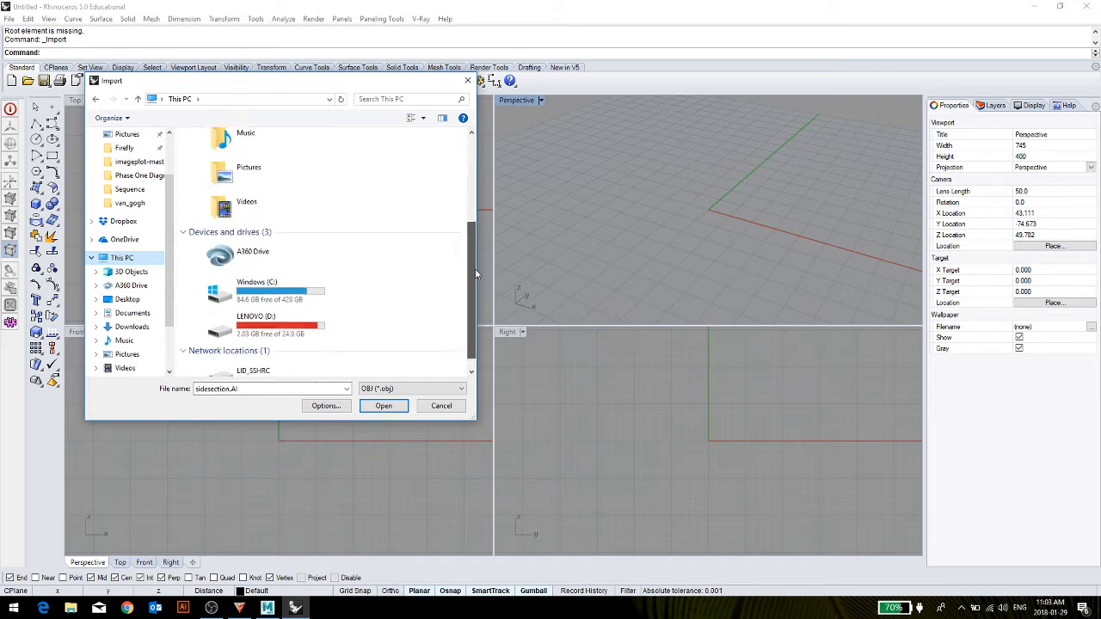
pyautogui.doubleClick(276, 287)
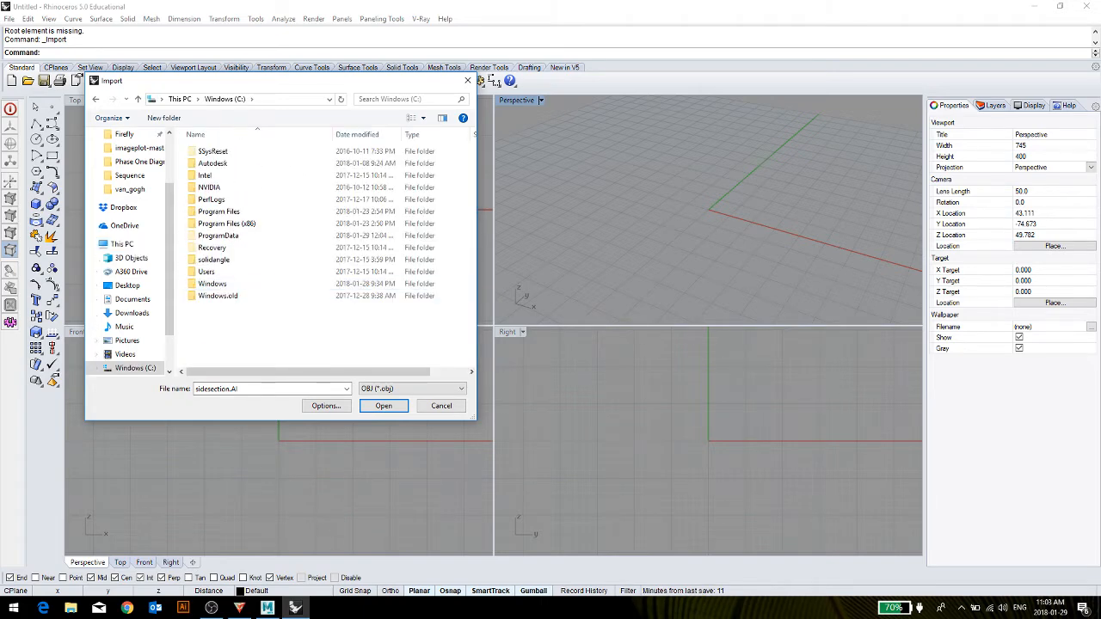
# Switch to Maya and try to export the selected mesh as OBJexport named "test obj" on the C: drive, then deselect it.
pyautogui.click(267, 608)
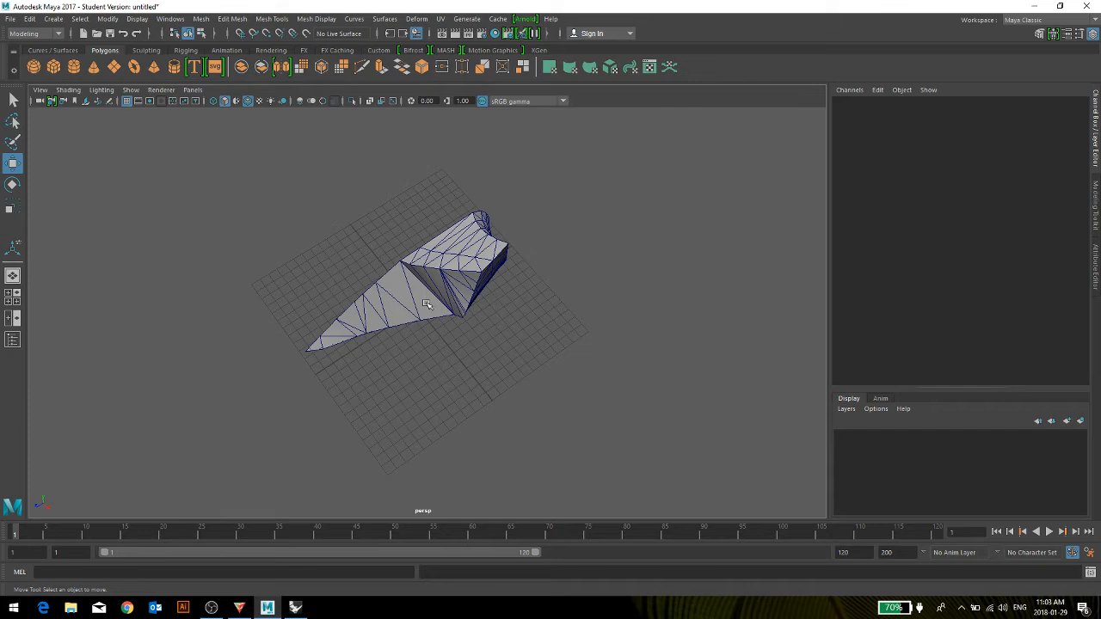
pyautogui.click(428, 305)
pyautogui.click(9, 18)
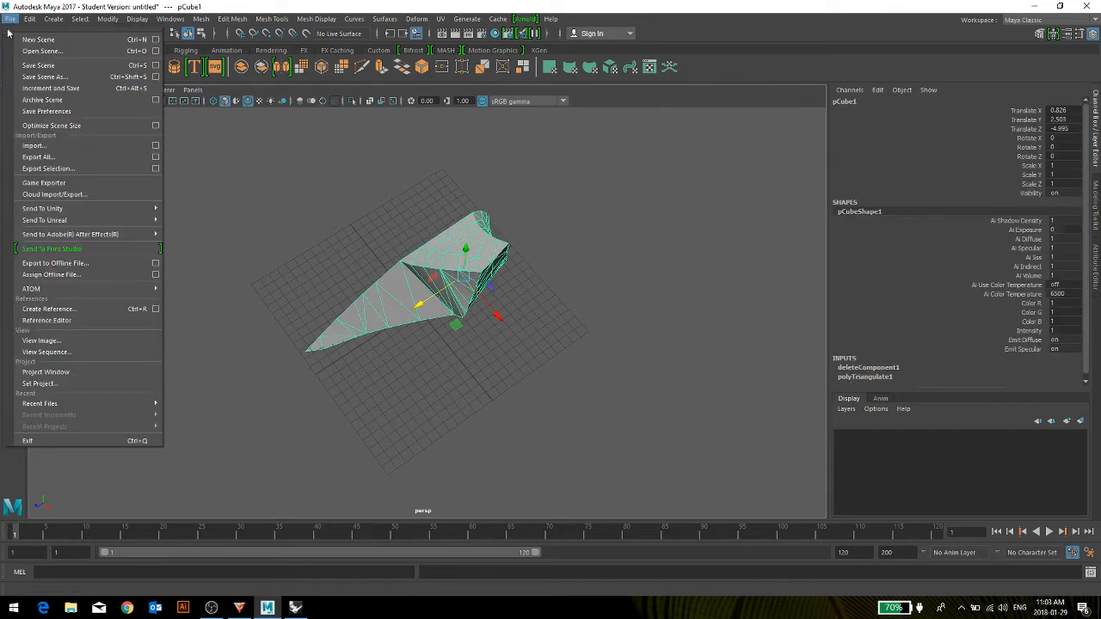
pyautogui.click(49, 169)
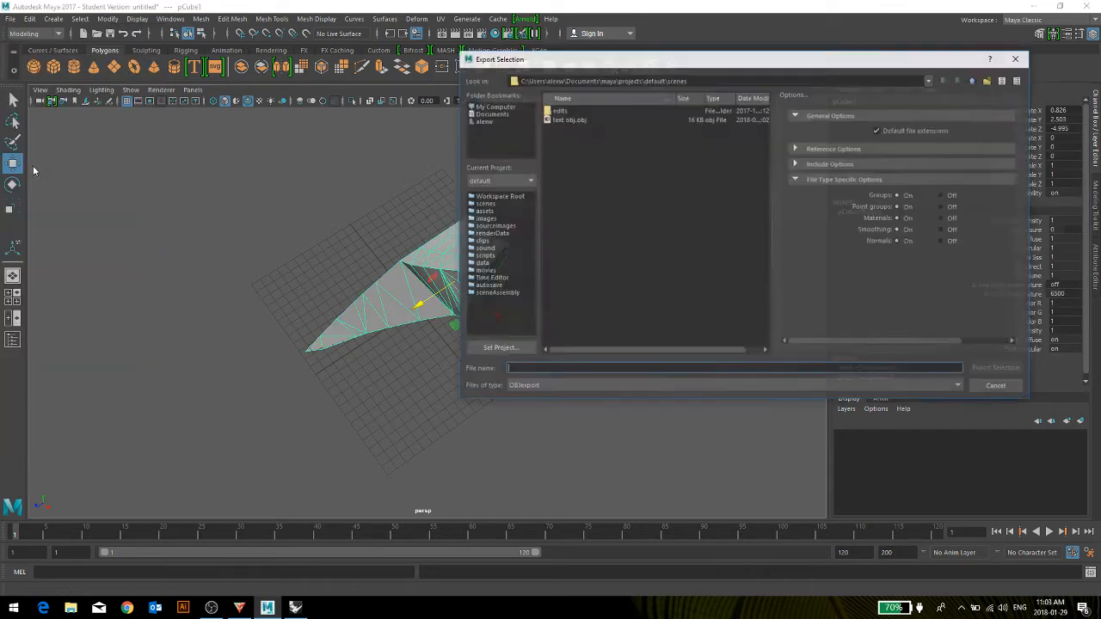
pyautogui.click(494, 106)
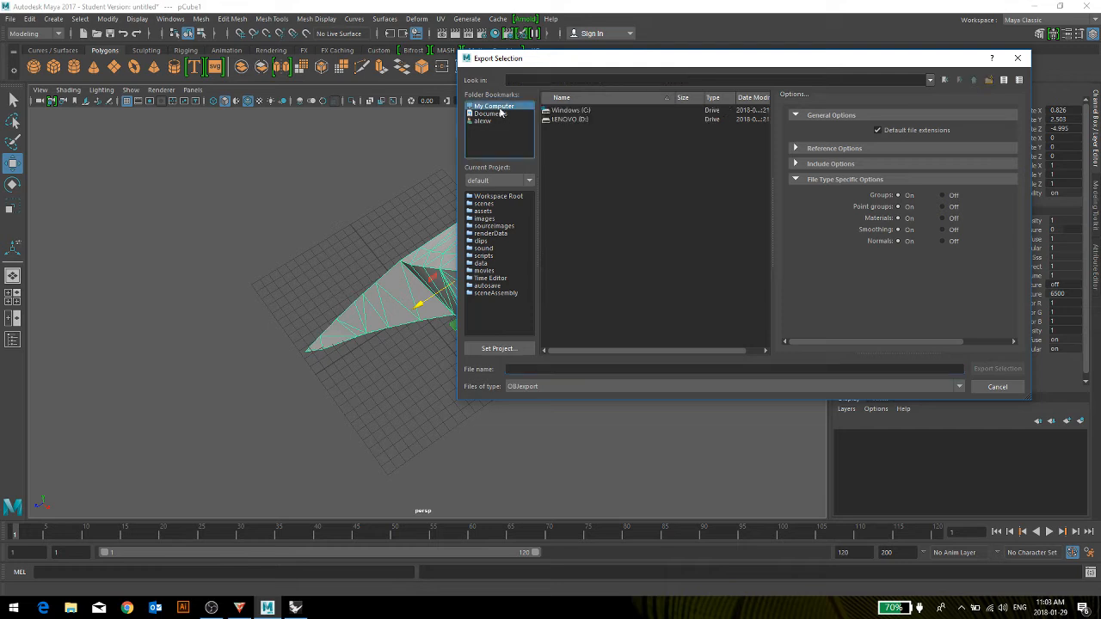
pyautogui.doubleClick(580, 111)
pyautogui.click(545, 370)
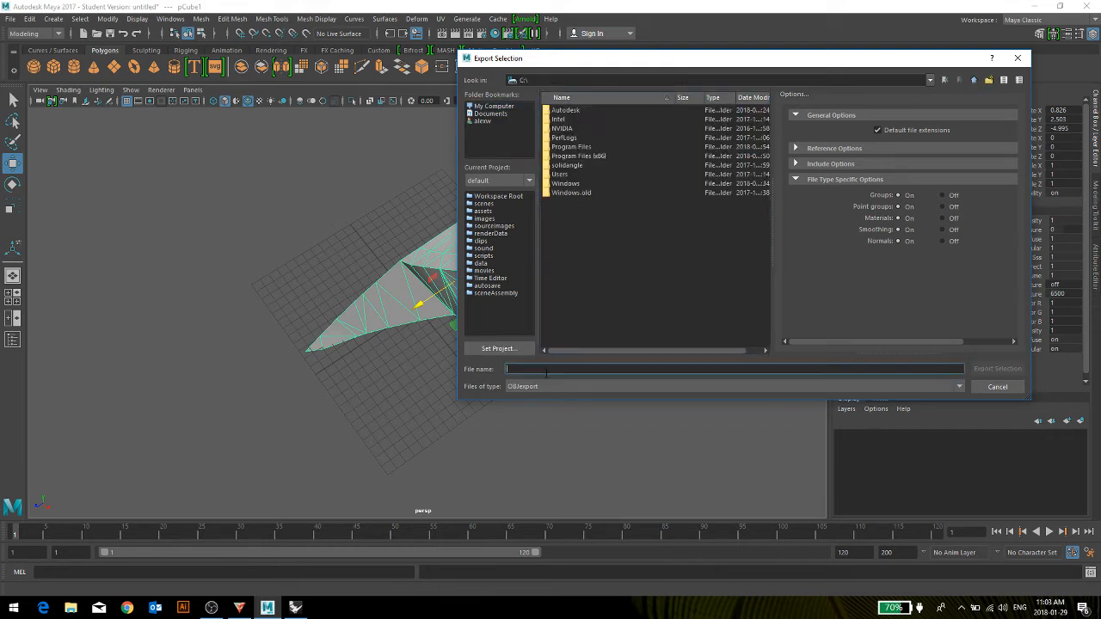
pyautogui.write('test obj')
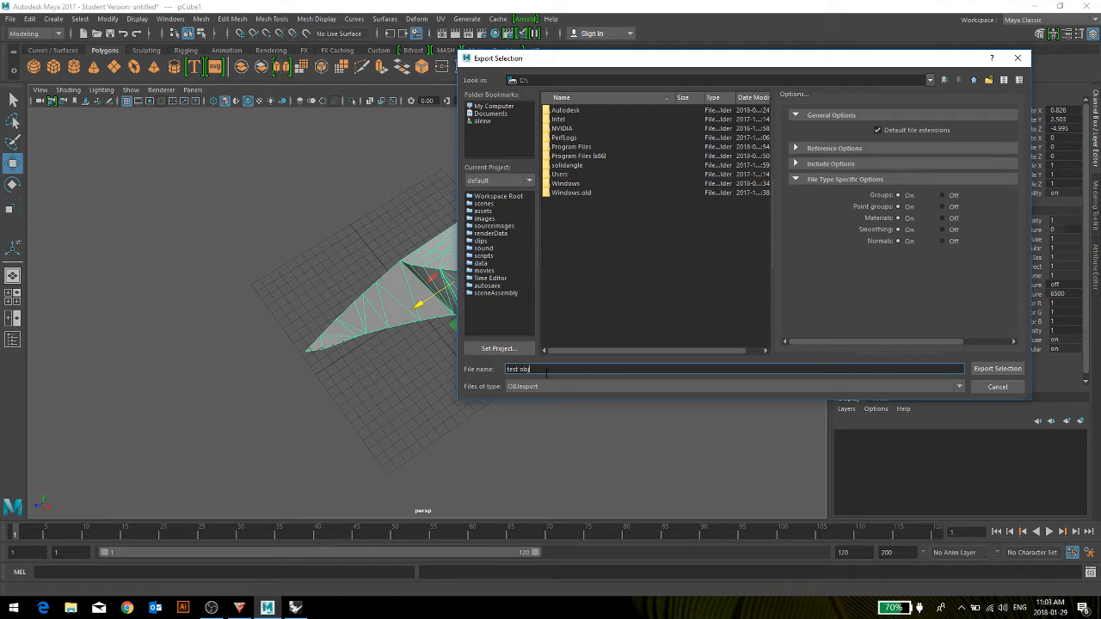
pyautogui.press('Return')
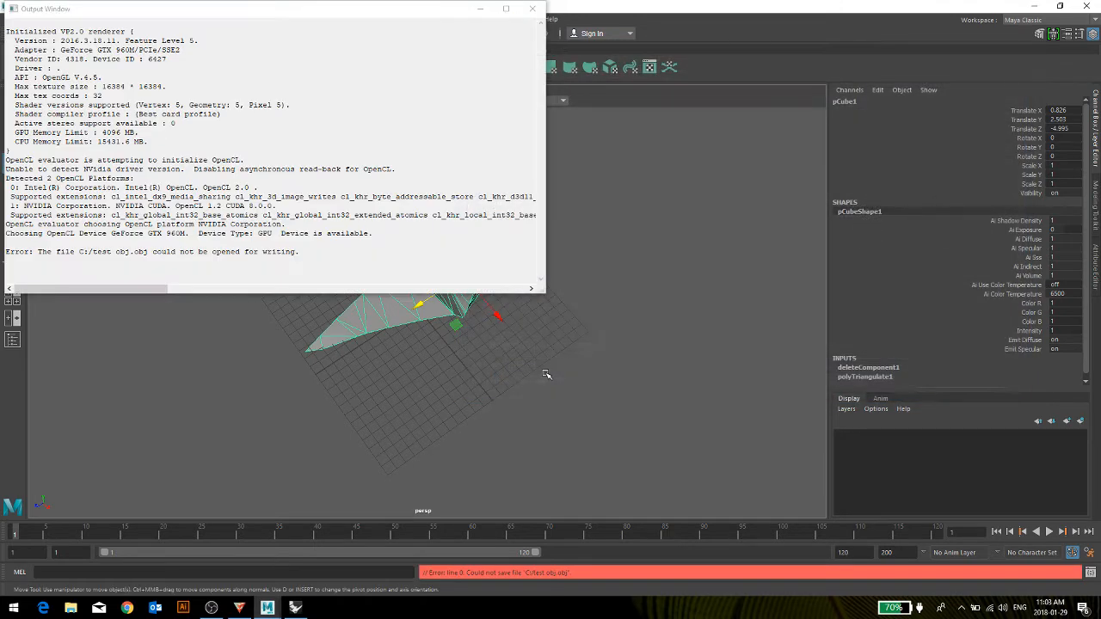
pyautogui.click(543, 429)
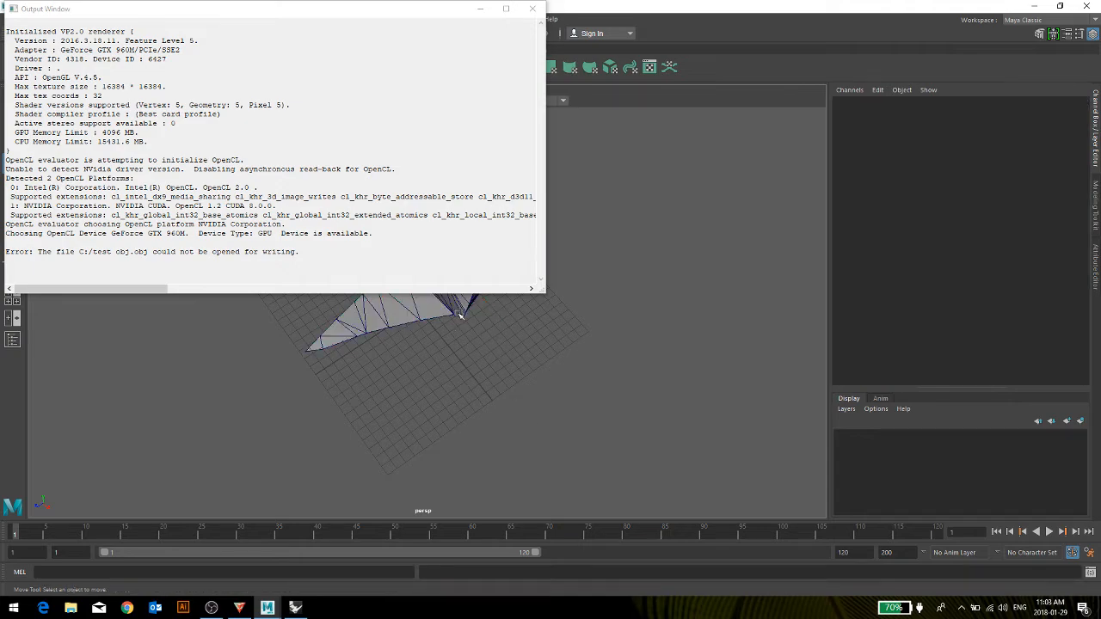
# Reselect the mesh, move the Output Window aside and set up Export All with the OBJexport file type.
pyautogui.click(387, 331)
pyautogui.moveTo(389, 13); pyautogui.dragTo(725, 150)
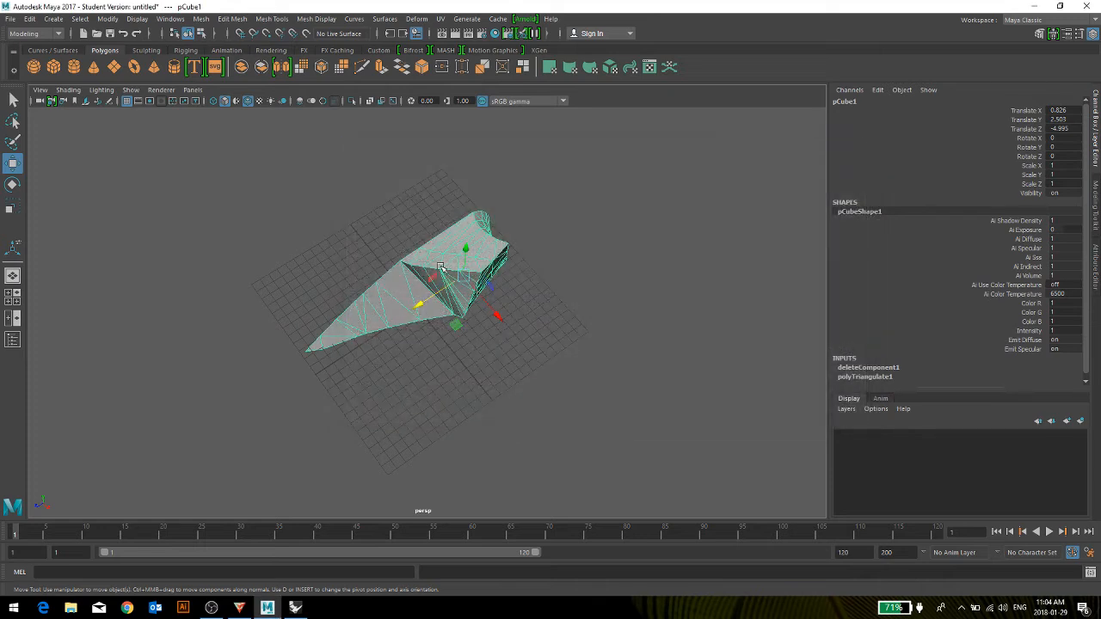
pyautogui.moveTo(347, 257); pyautogui.dragTo(392, 241, button='right')
pyautogui.click(10, 19)
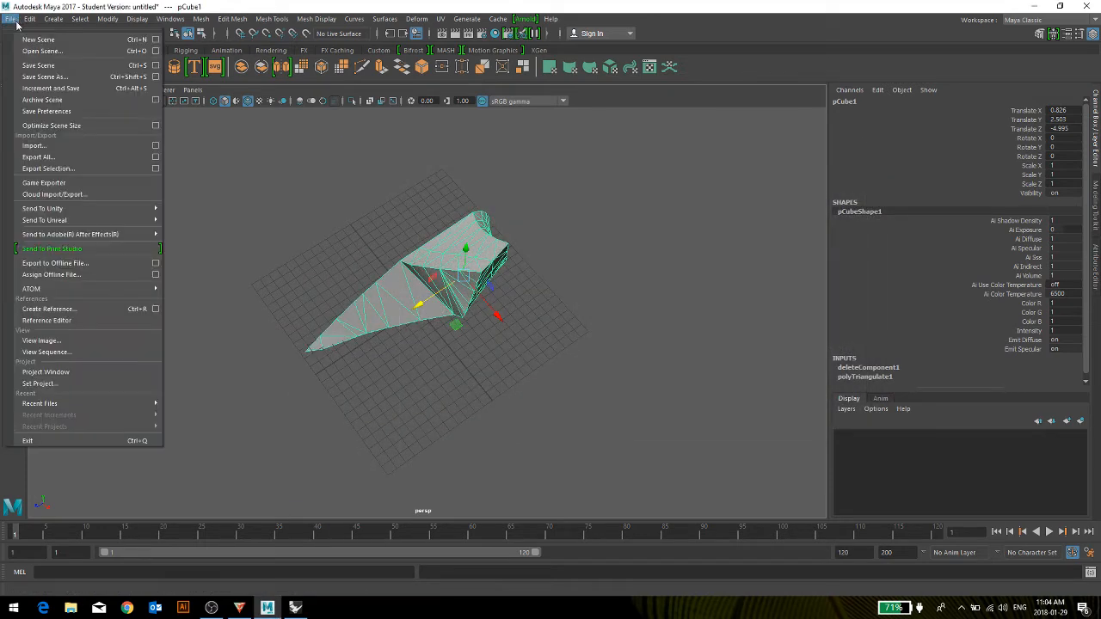
pyautogui.click(39, 156)
pyautogui.click(543, 385)
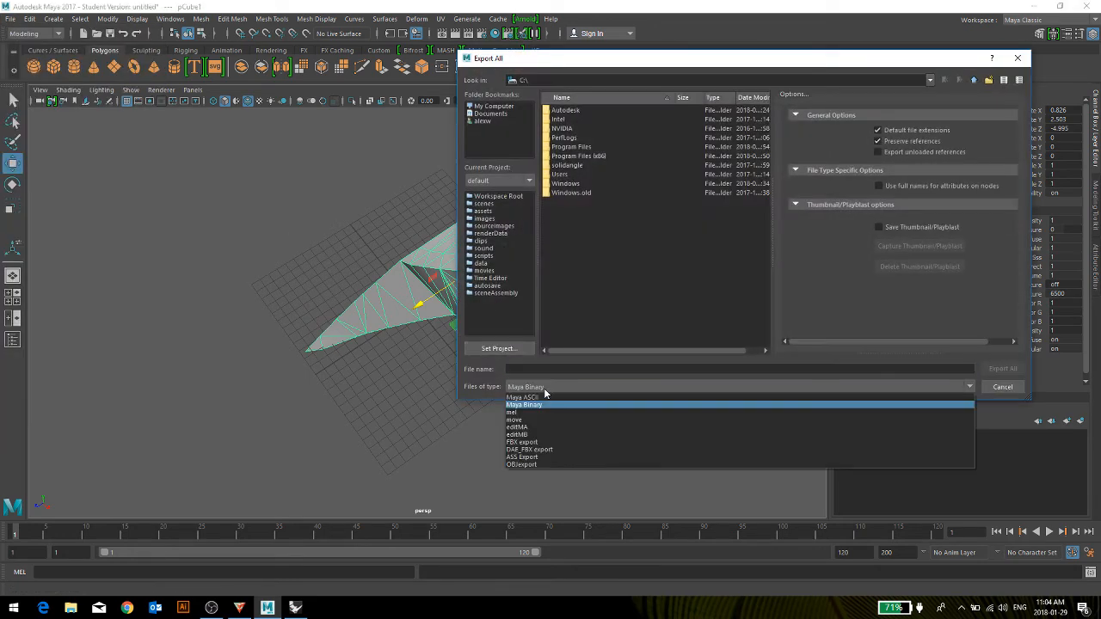
pyautogui.click(530, 464)
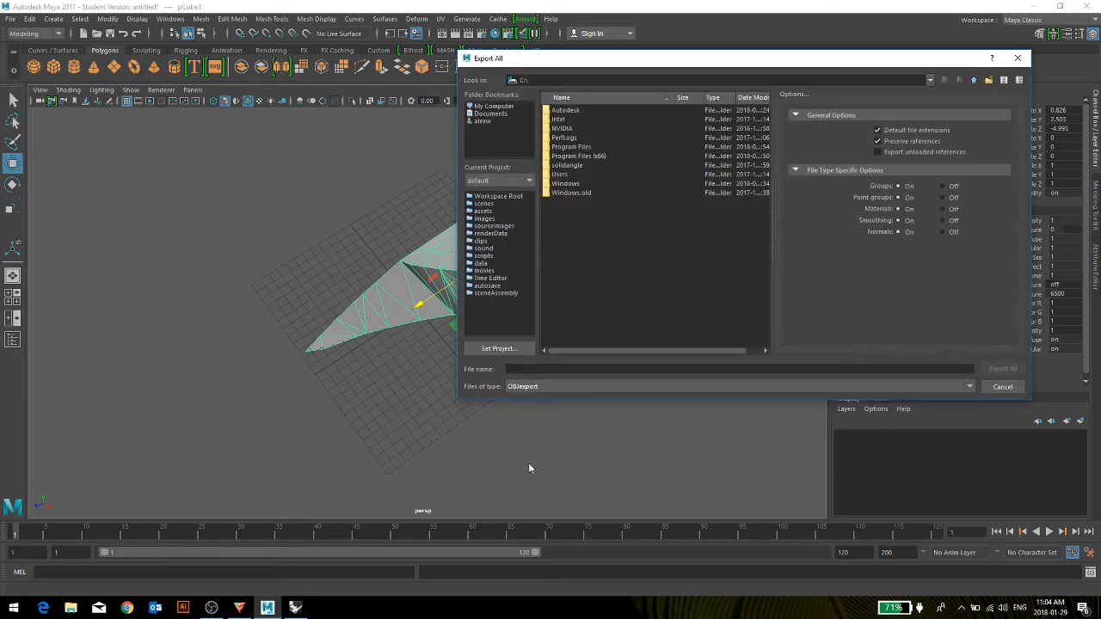
# Try to export the whole scene under the file name "test" on the C: drive, then close the Output Window.
pyautogui.click(496, 106)
pyautogui.doubleClick(574, 112)
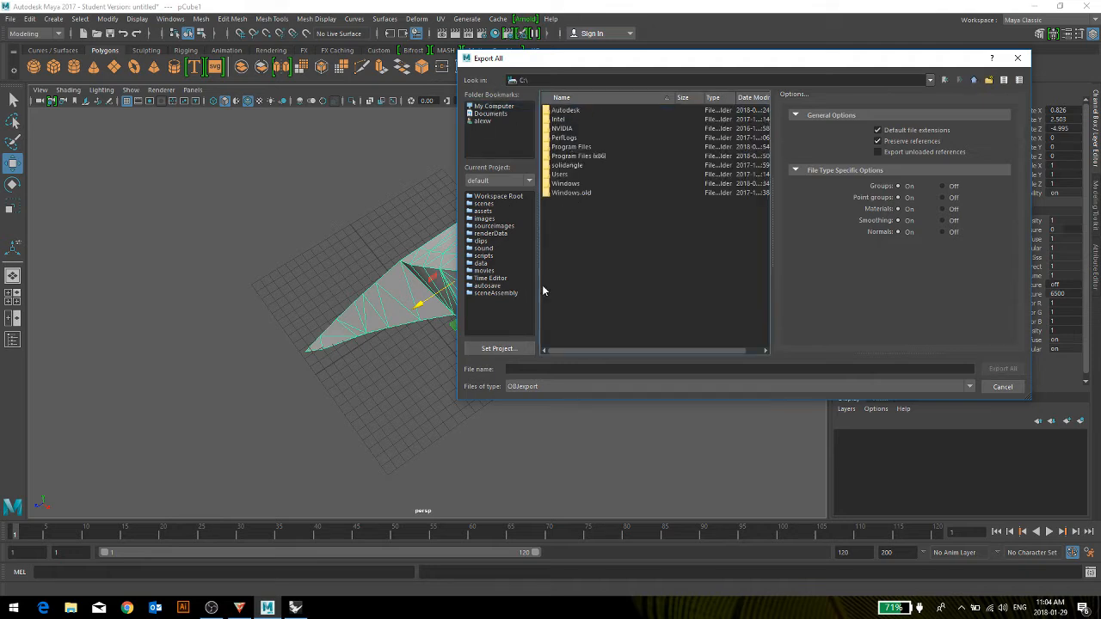
pyautogui.click(533, 370)
pyautogui.write('test')
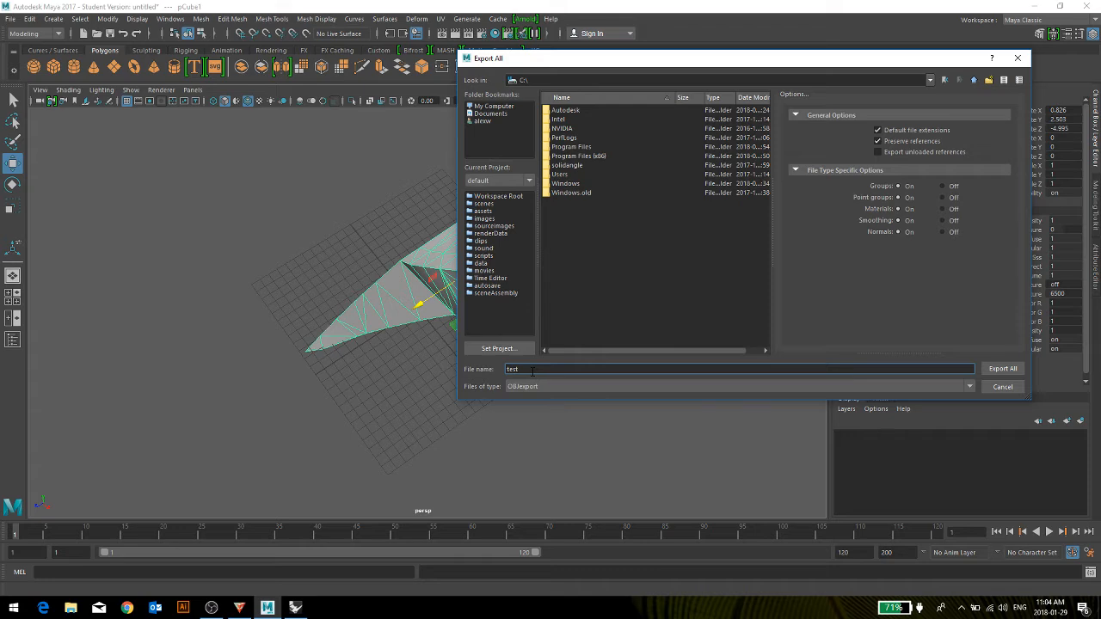
pyautogui.press('Return')
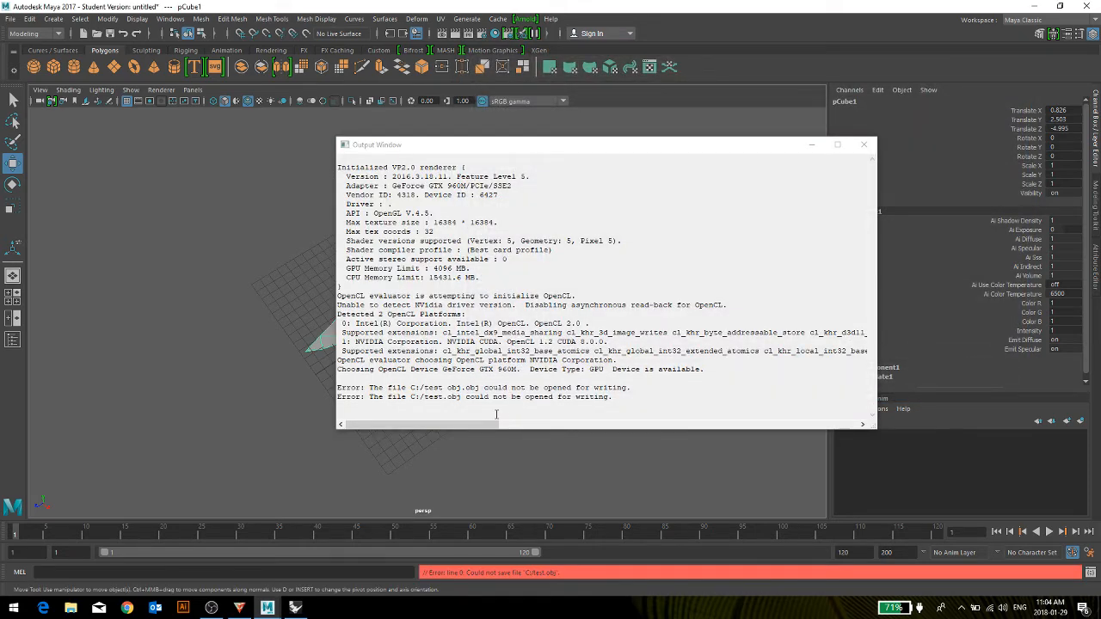
pyautogui.moveTo(768, 150); pyautogui.dragTo(568, 162)
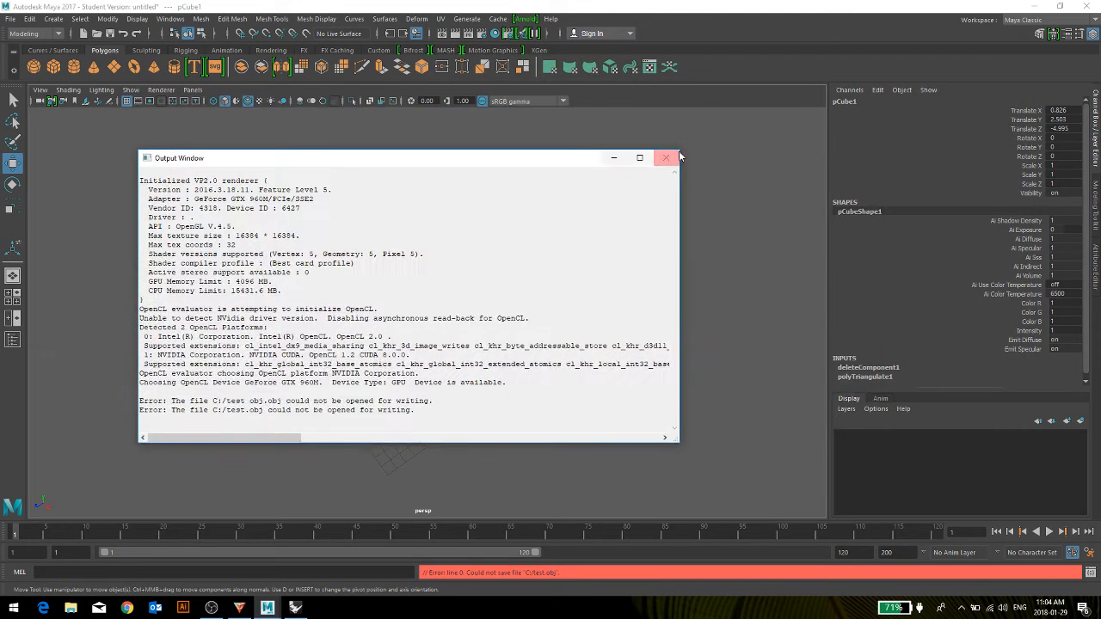
pyautogui.click(660, 153)
# Select the triangulated mesh, open the Cleanup options and place the dialog clear of the mesh.
pyautogui.moveTo(358, 389); pyautogui.dragTo(450, 380, button='right')
pyautogui.click(450, 380)
pyautogui.keyDown('alt'); pyautogui.moveTo(442, 415); pyautogui.dragTo(451, 377); pyautogui.keyUp('alt')
pyautogui.click(424, 266)
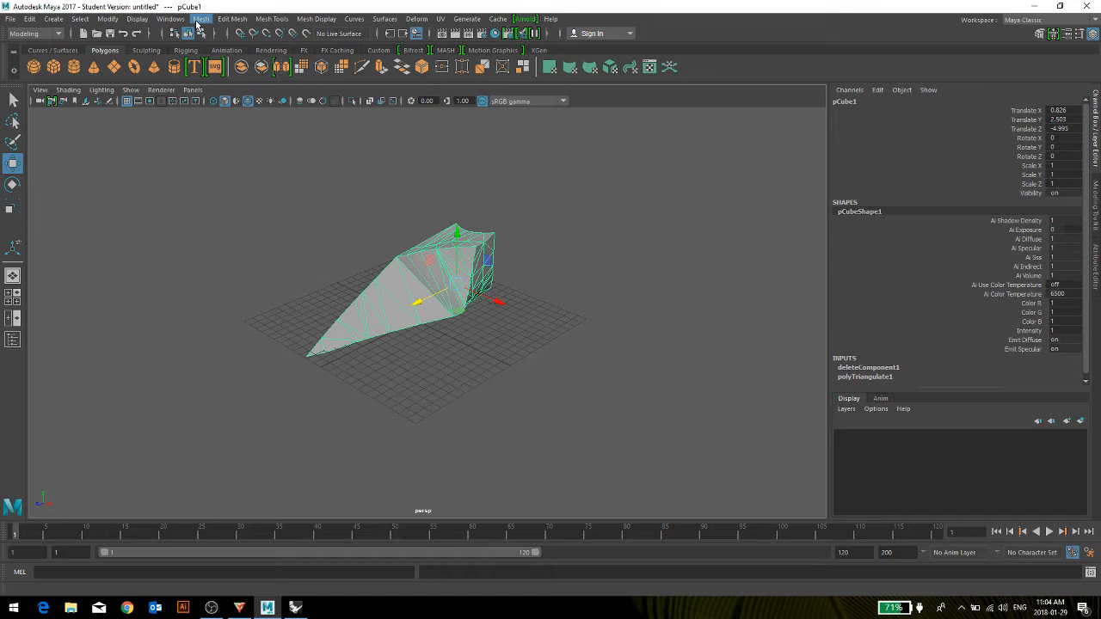
pyautogui.click(200, 19)
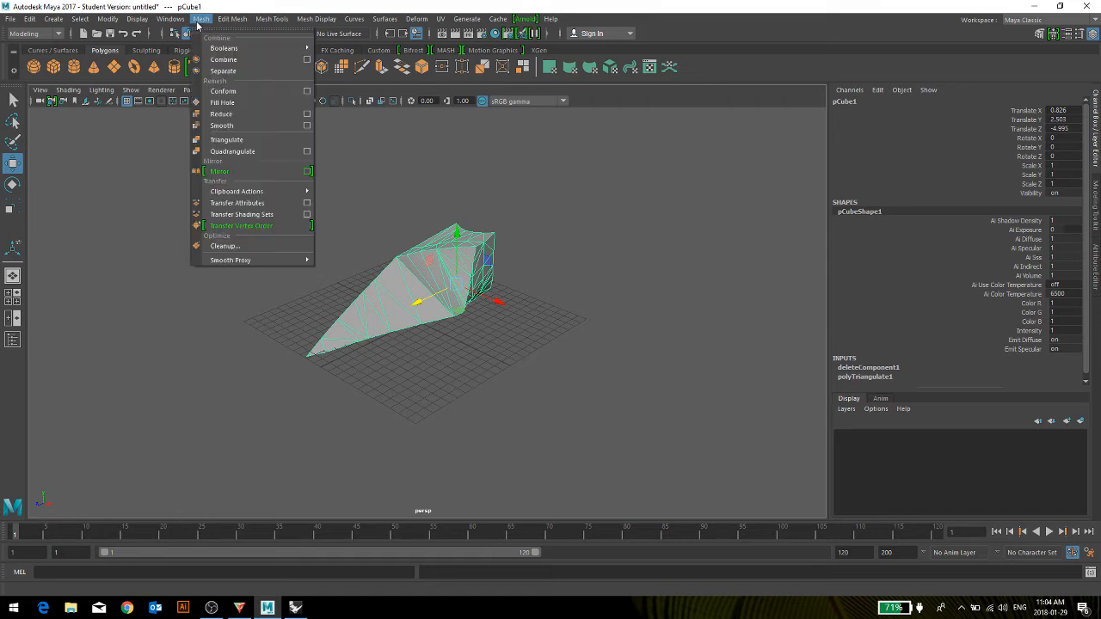
pyautogui.click(225, 246)
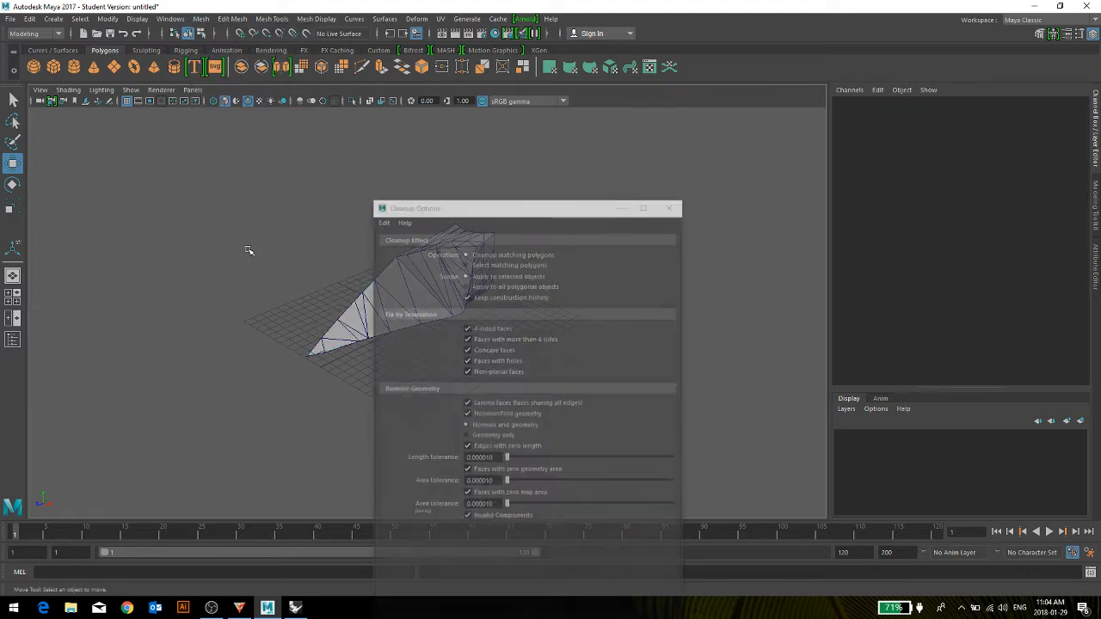
pyautogui.moveTo(424, 202); pyautogui.dragTo(645, 77)
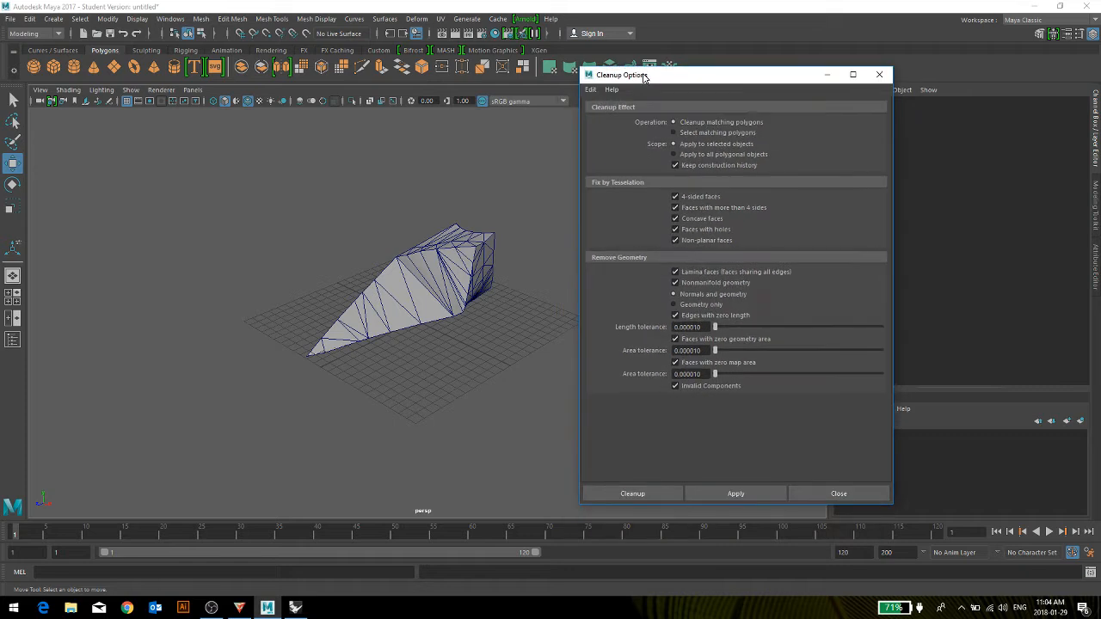
# Clean up the selected mesh with all Remove Geometry checks turned off, from lamina faces to invalid components.
pyautogui.click(675, 273)
pyautogui.click(675, 283)
pyautogui.click(675, 316)
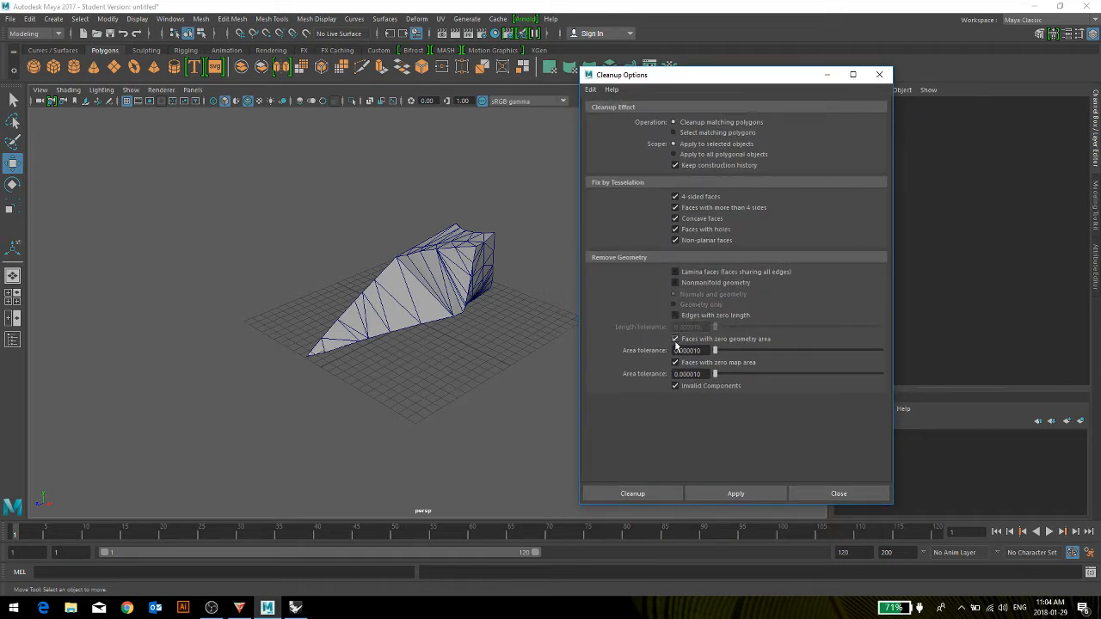
pyautogui.click(676, 338)
pyautogui.click(676, 362)
pyautogui.click(675, 386)
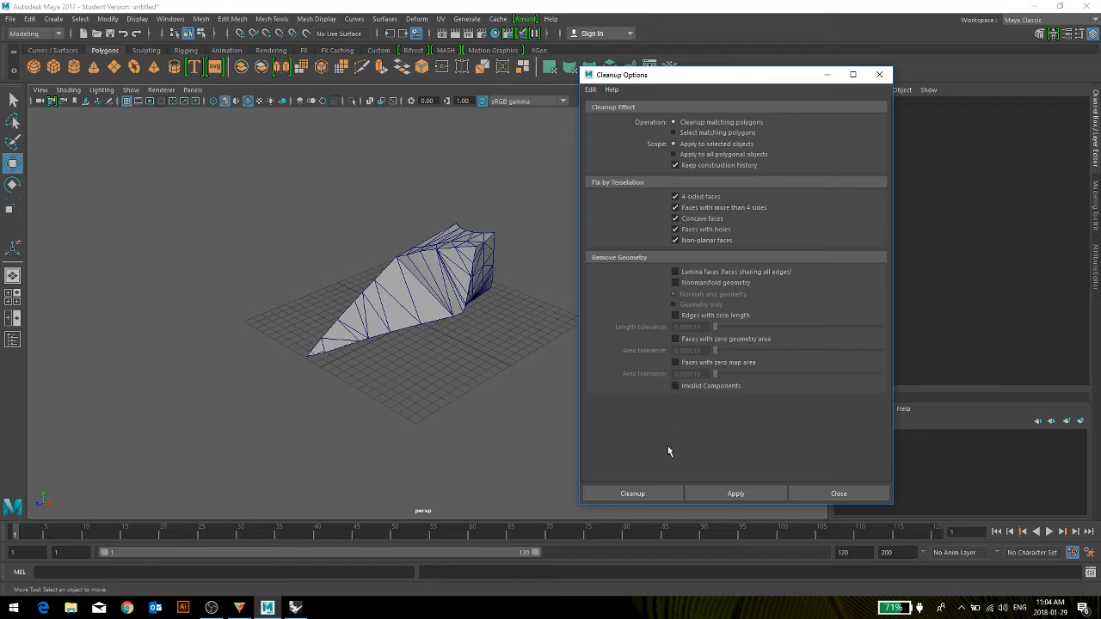
pyautogui.click(632, 494)
# Select the cleaned mesh and set up Export Selection with the OBJexport file type.
pyautogui.click(445, 304)
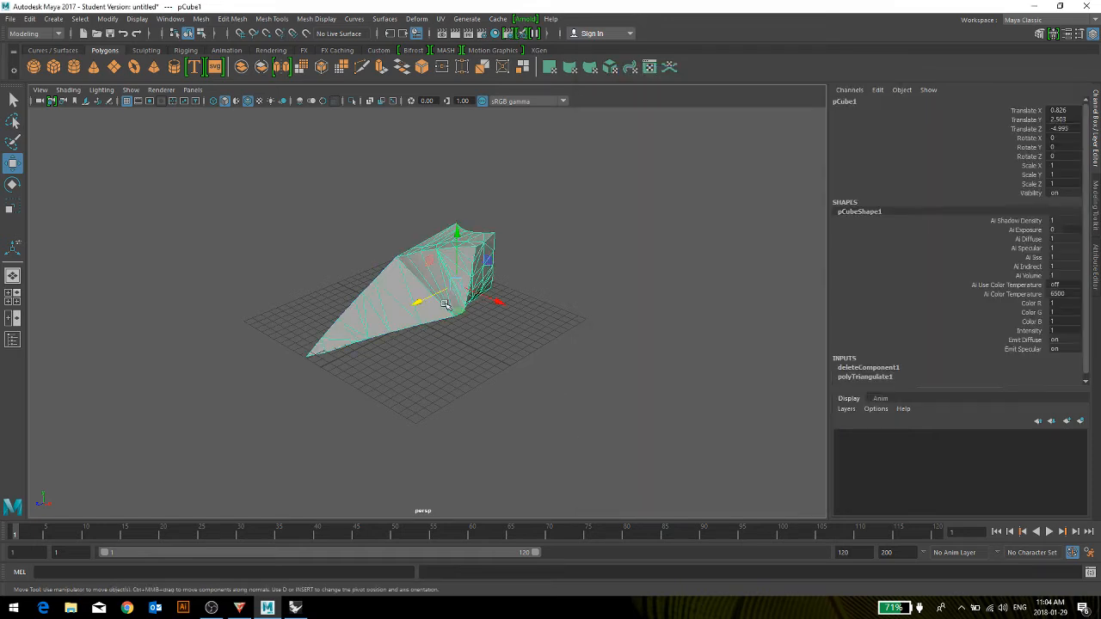
pyautogui.doubleClick(20, 10)
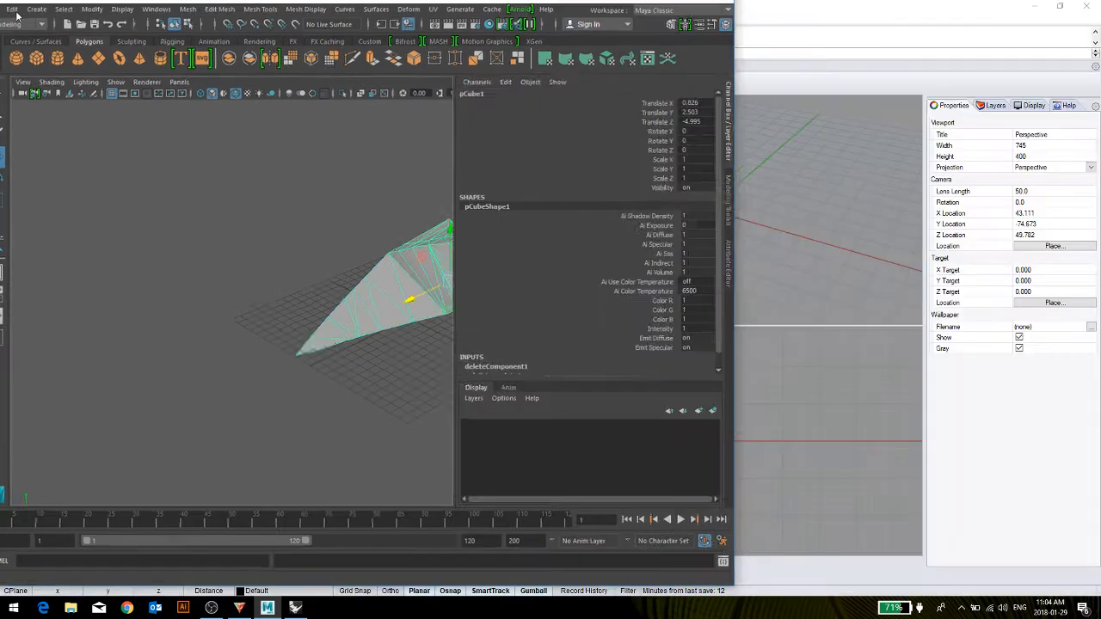
pyautogui.doubleClick(25, 10)
pyautogui.click(10, 18)
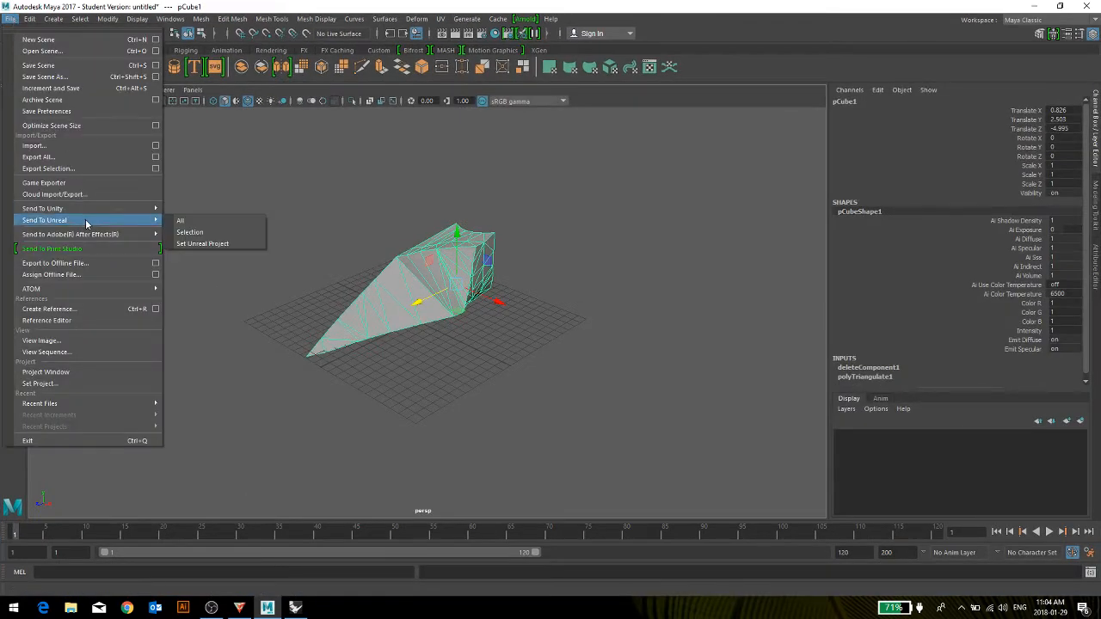
pyautogui.click(34, 170)
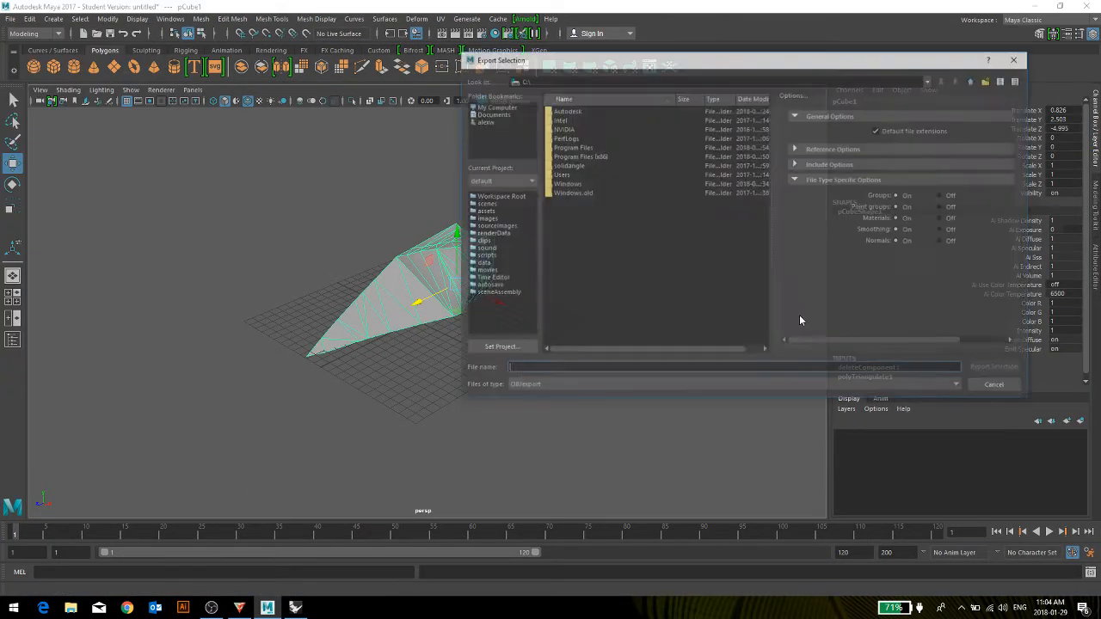
pyautogui.click(519, 386)
pyautogui.click(528, 384)
pyautogui.click(528, 369)
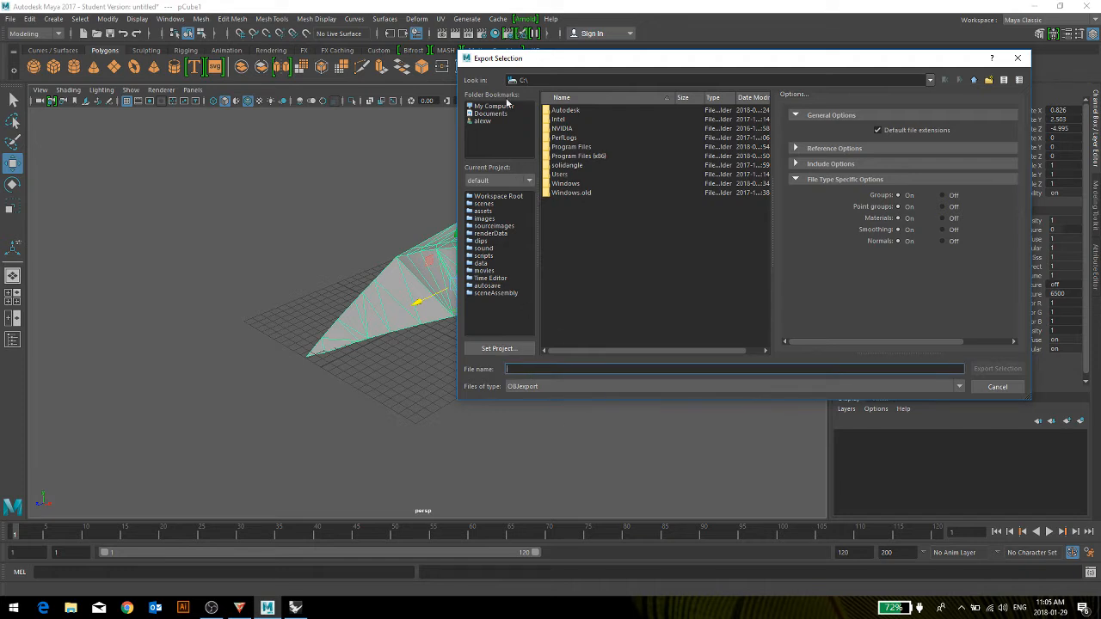
# Create a folder called "New Folder" on the C: drive and export the mesh into it under the file name "1".
pyautogui.click(988, 80)
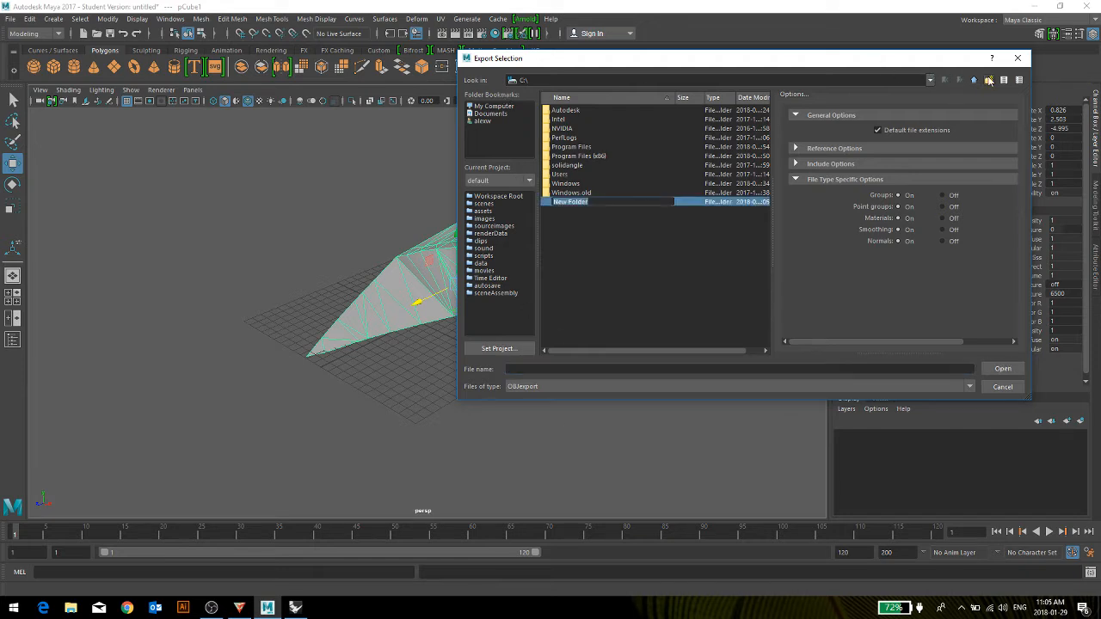
pyautogui.press('Return')
pyautogui.press('Return')
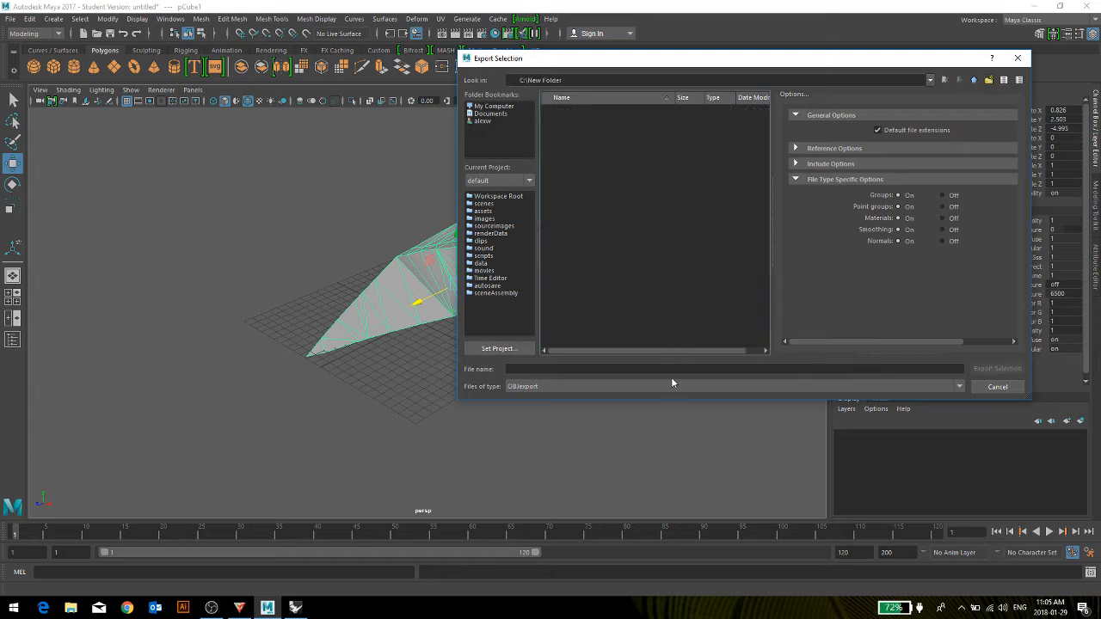
pyautogui.click(673, 369)
pyautogui.write('1')
pyautogui.press('Return')
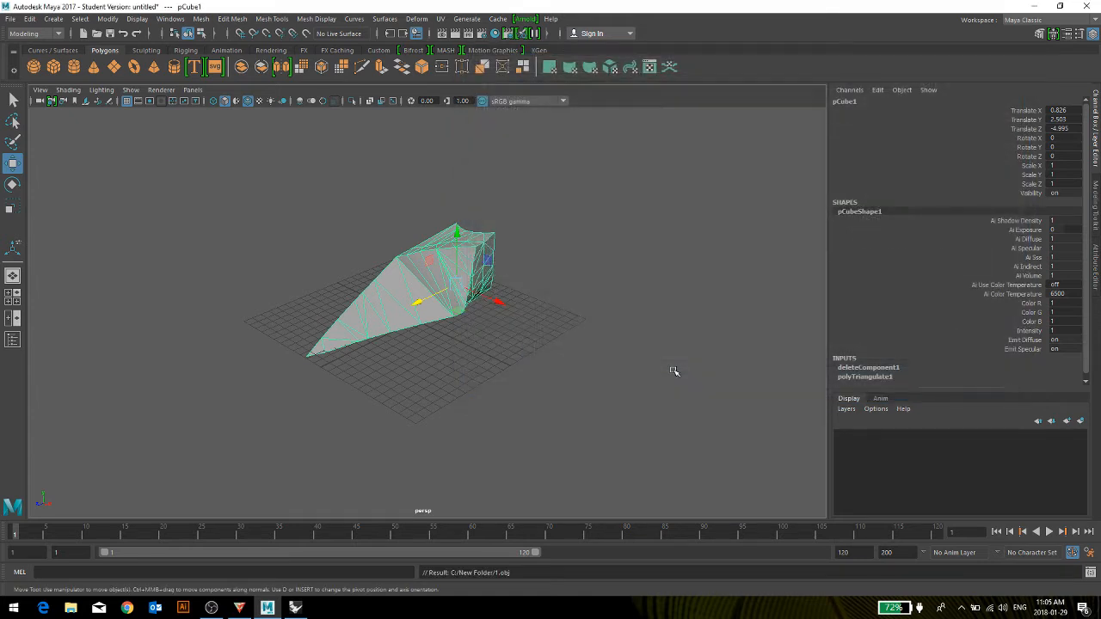
# Switch to Rhino and import 1.obj from C:\New Folder, bringing in the OBJ groups as layers.
pyautogui.click(289, 611)
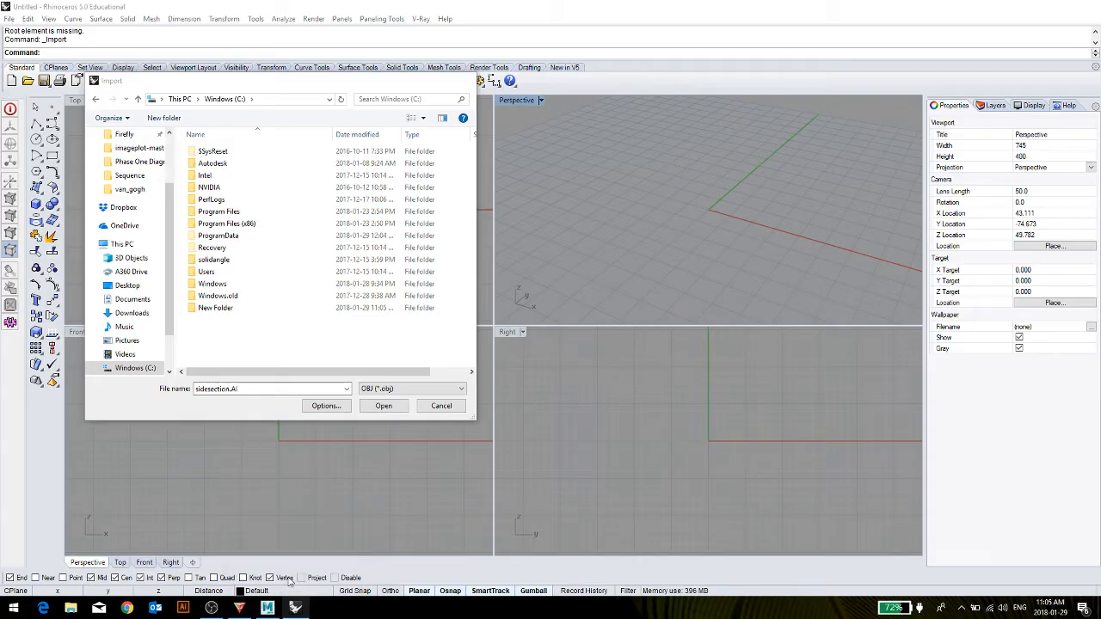
pyautogui.doubleClick(209, 307)
pyautogui.click(214, 163)
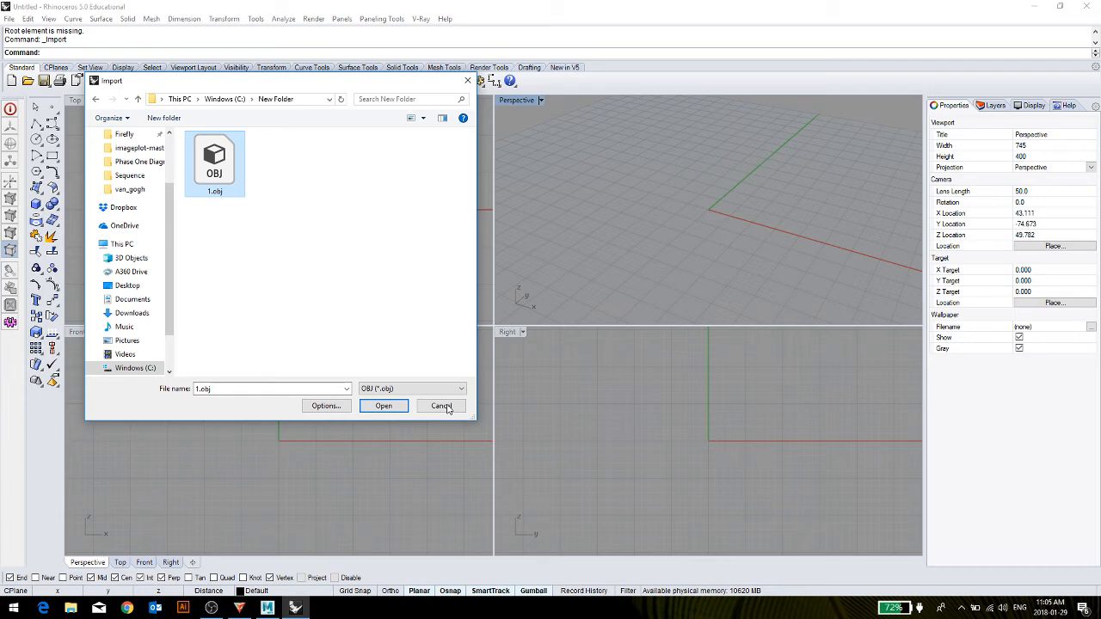
pyautogui.click(381, 408)
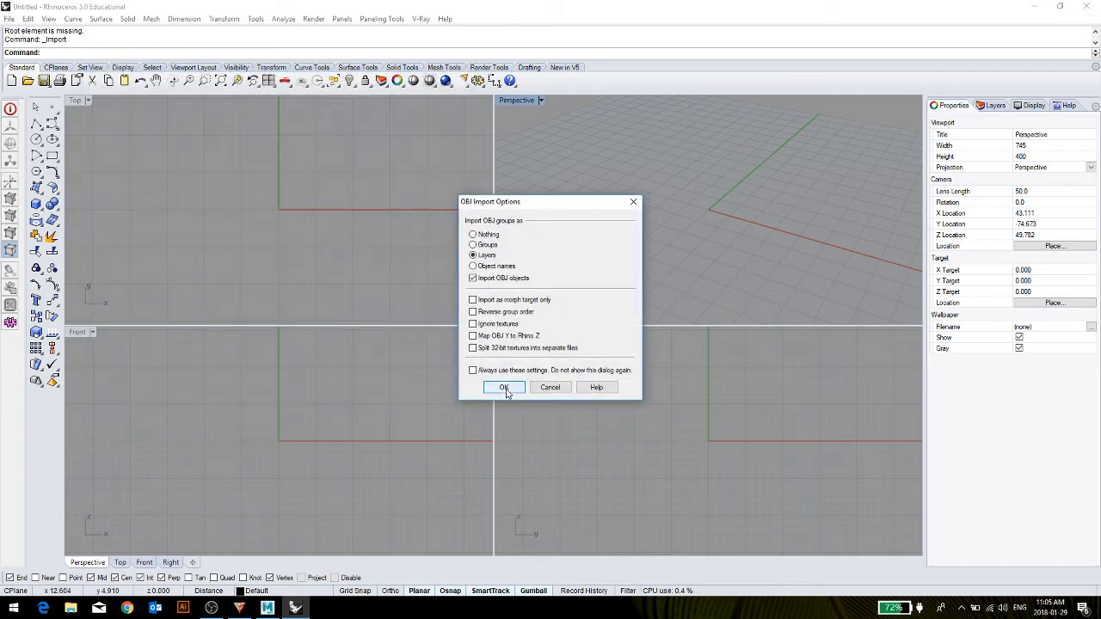
pyautogui.click(504, 388)
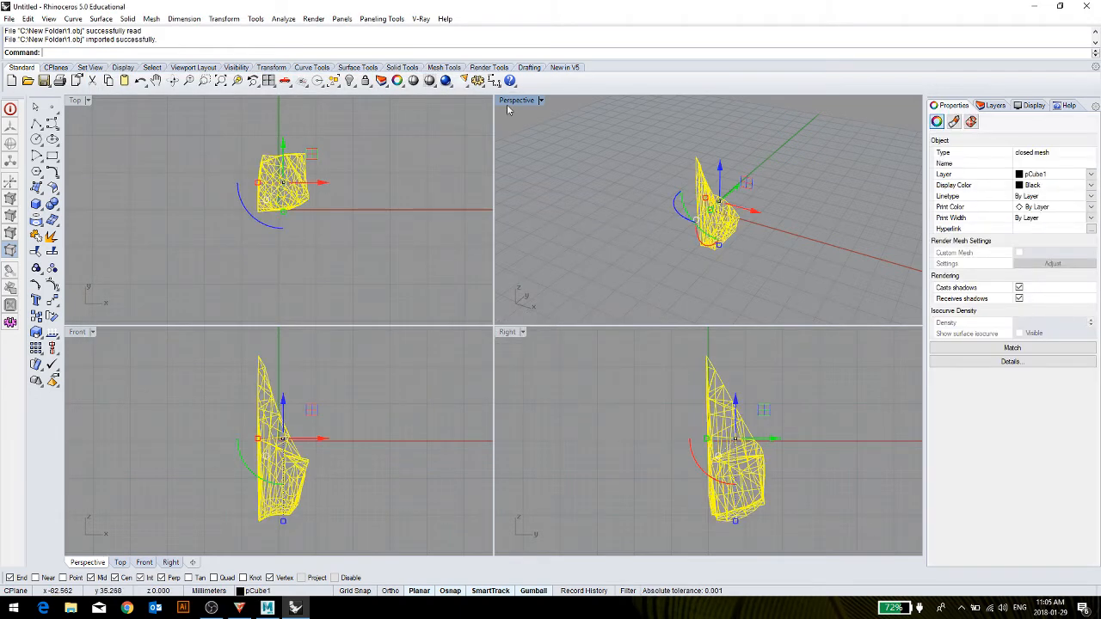
# Maximize the Perspective viewport and set its display mode to Shaded.
pyautogui.doubleClick(506, 104)
pyautogui.click(444, 385)
pyautogui.click(522, 354)
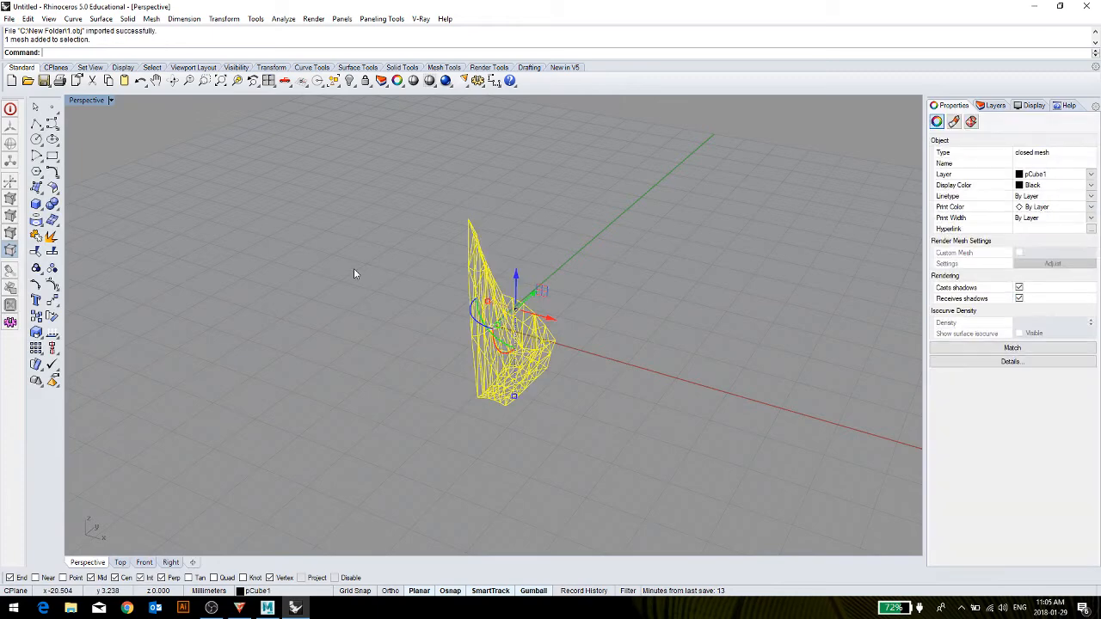
pyautogui.middleClick(353, 270)
pyautogui.click(386, 263)
pyautogui.click(446, 374)
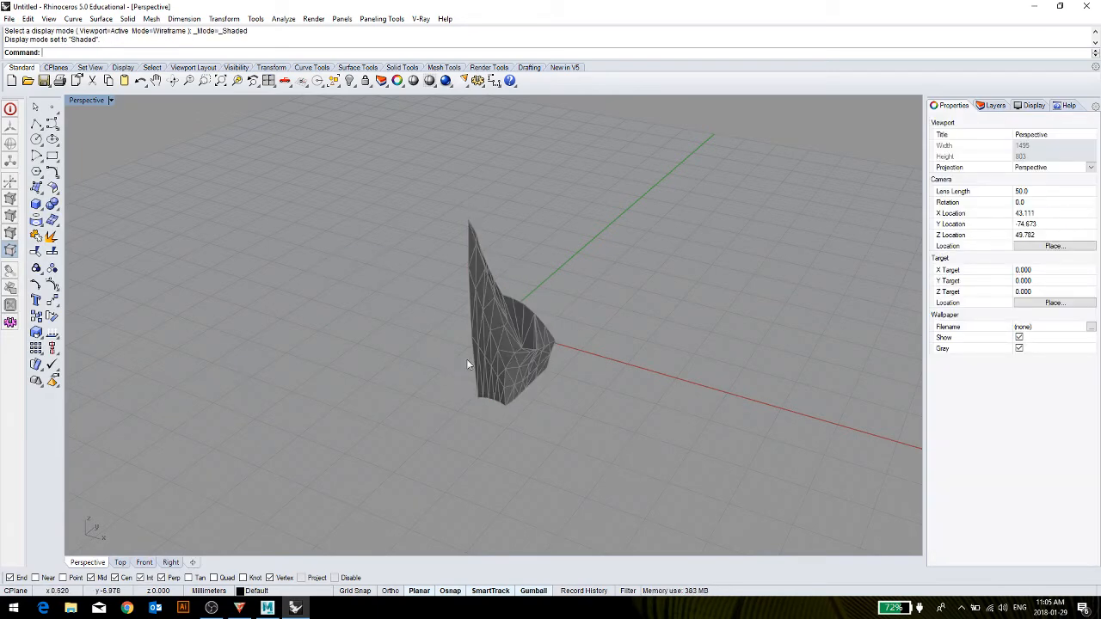
# Select the imported mesh and move it across the ground plane, away from the origin.
pyautogui.scroll(-2, 482, 383)
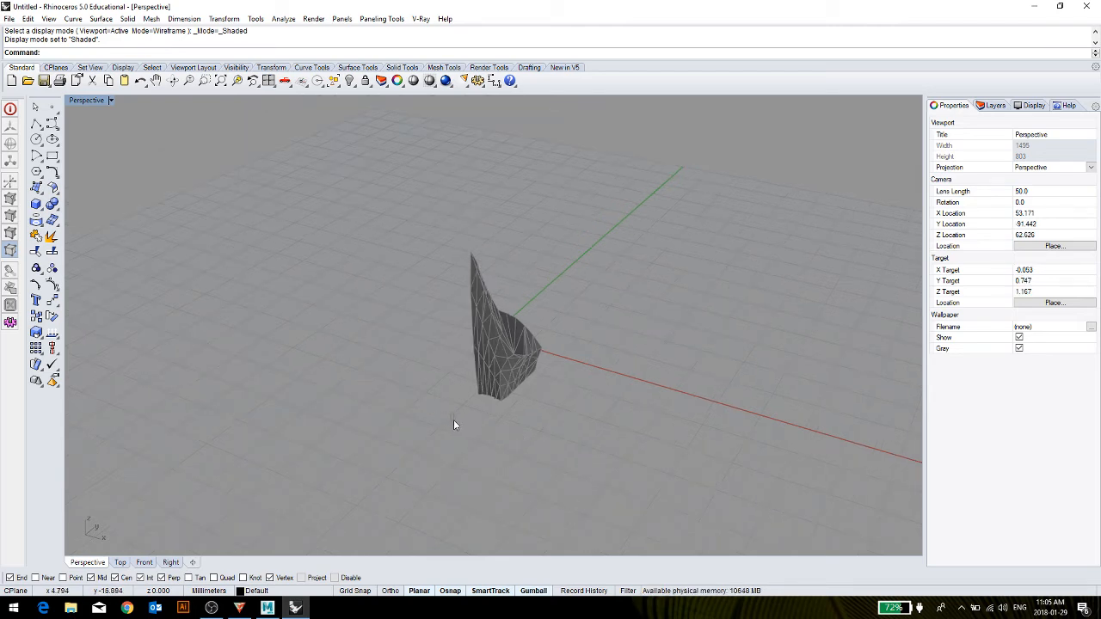
pyautogui.moveTo(453, 424); pyautogui.dragTo(505, 429, button='right')
pyautogui.click(494, 371)
pyautogui.moveTo(608, 397); pyautogui.dragTo(556, 391, button='right')
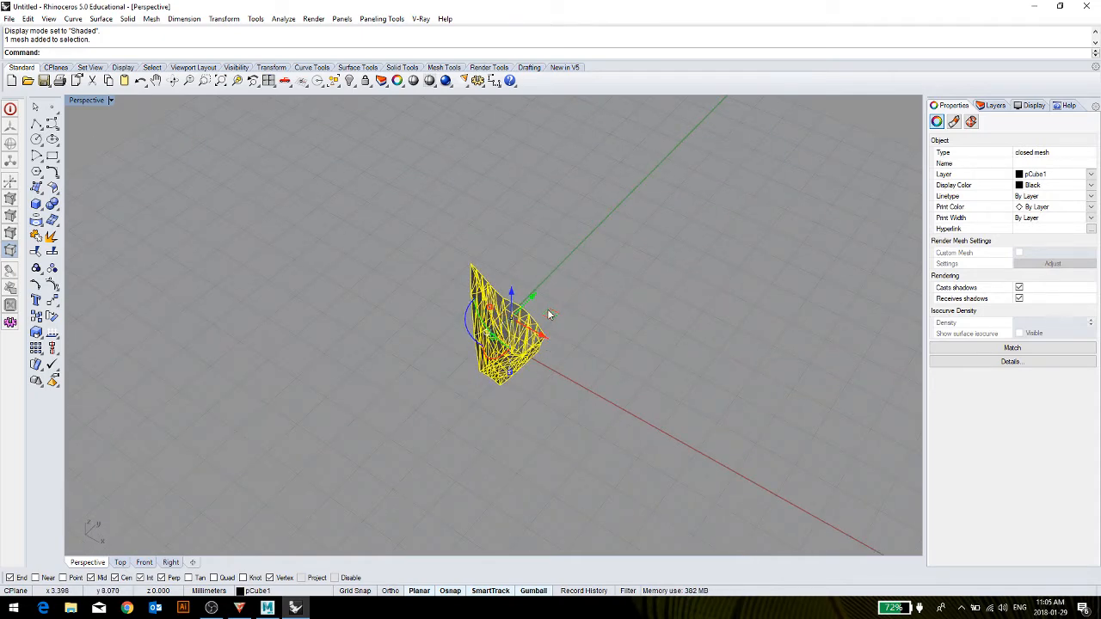
pyautogui.moveTo(547, 312); pyautogui.dragTo(716, 210)
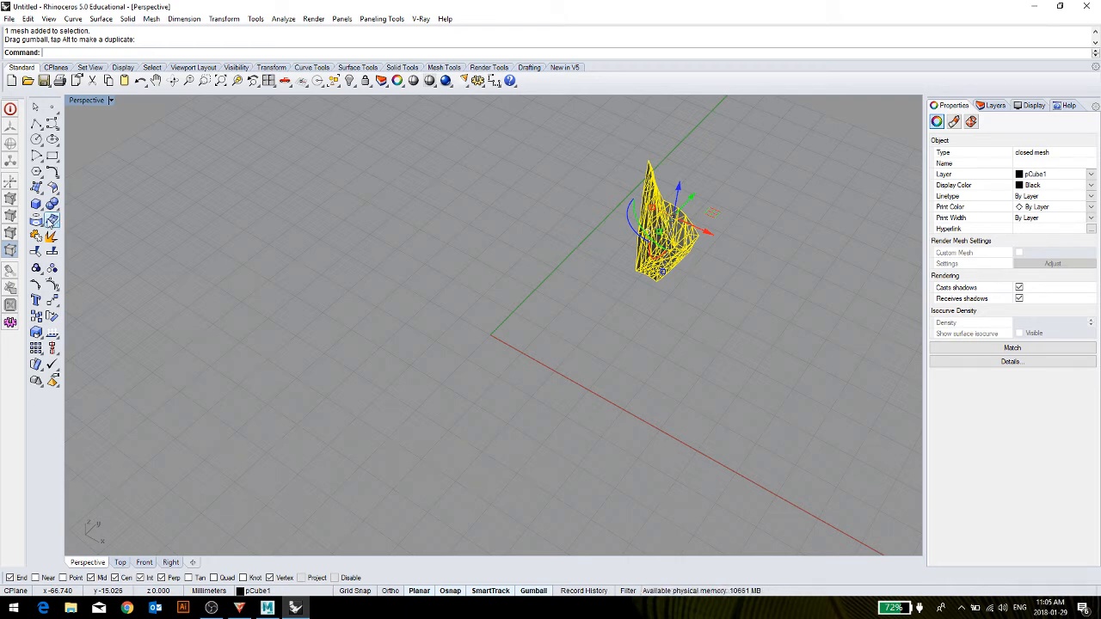
# Convert the mesh to a NURBS polysurface and delete the original mesh after moving it off the copy.
pyautogui.click(51, 220)
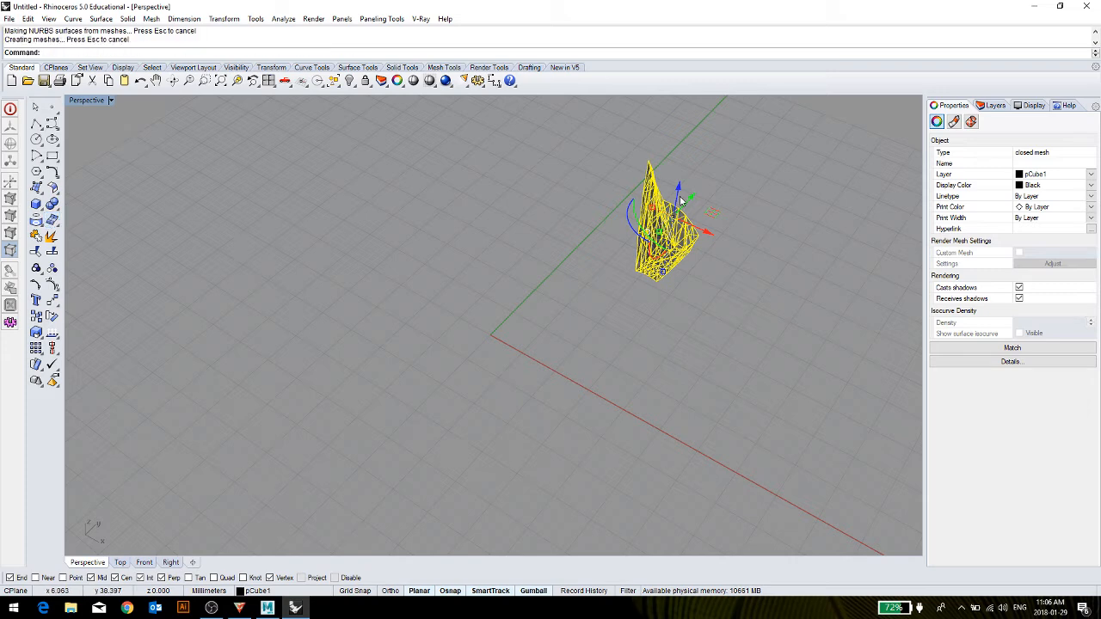
pyautogui.moveTo(683, 213); pyautogui.dragTo(591, 320)
pyautogui.click(662, 241)
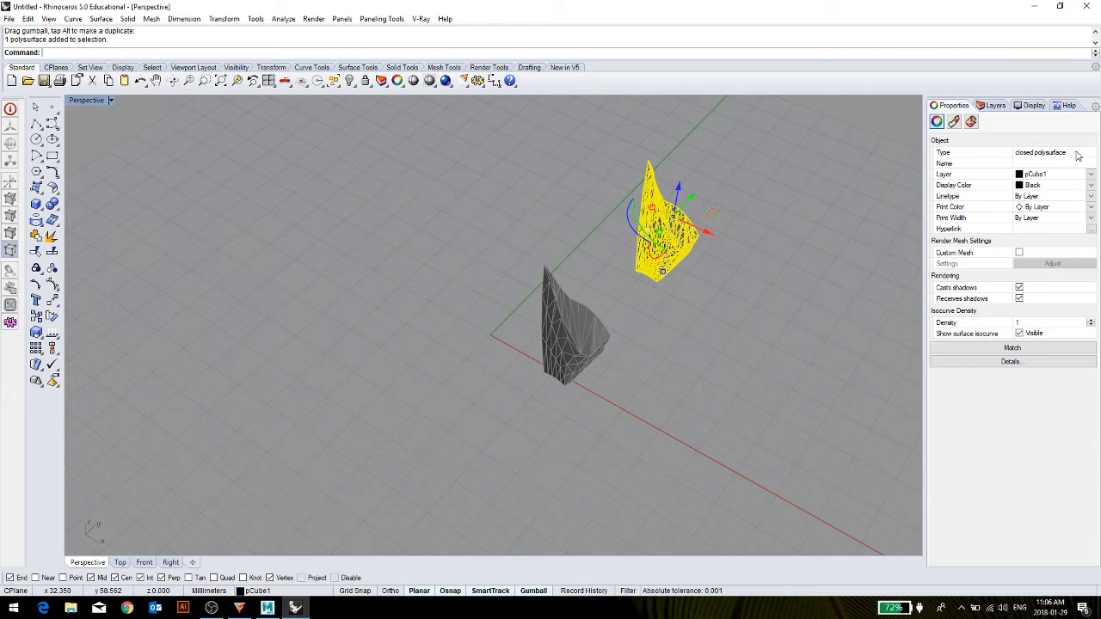
pyautogui.click(557, 334)
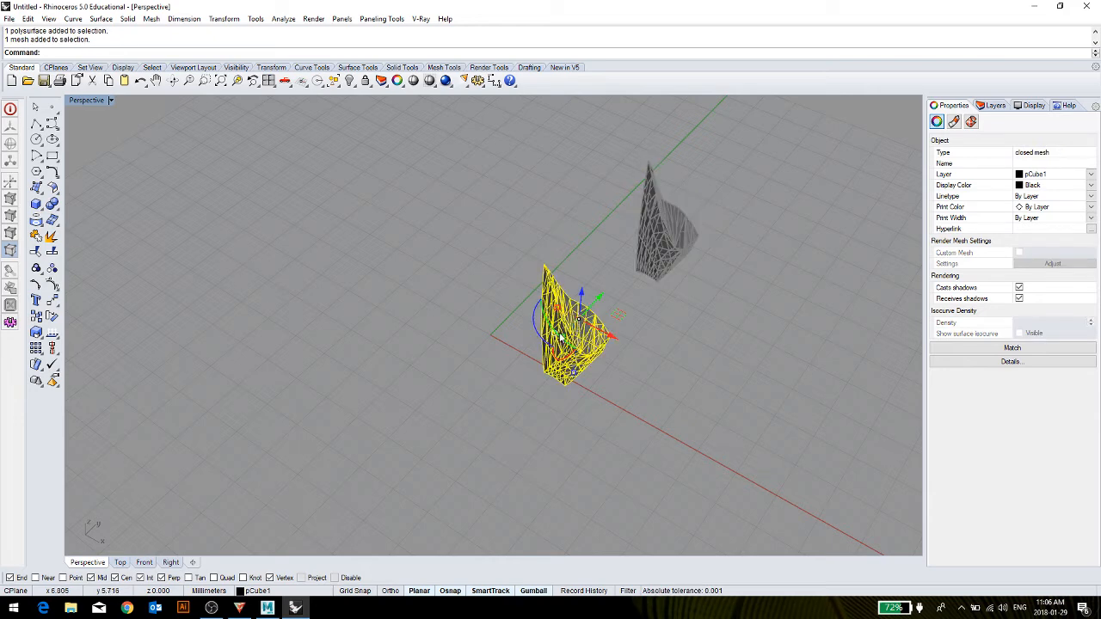
pyautogui.press('Delete')
# Examine the converted polysurface and its triangulated faces from several angles.
pyautogui.click(675, 231)
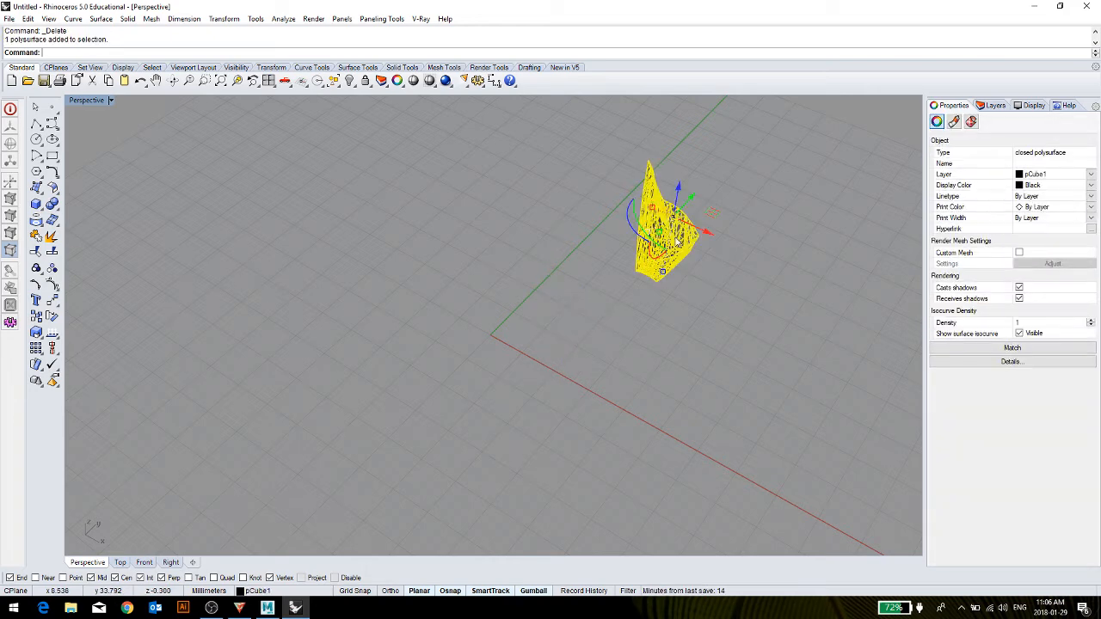
pyautogui.moveTo(680, 243)
pyautogui.mouseDown(button='right')
pyautogui.moveTo(563, 270)
pyautogui.moveTo(625, 251)
pyautogui.mouseUp(button='right')
pyautogui.scroll(10, 739, 252)
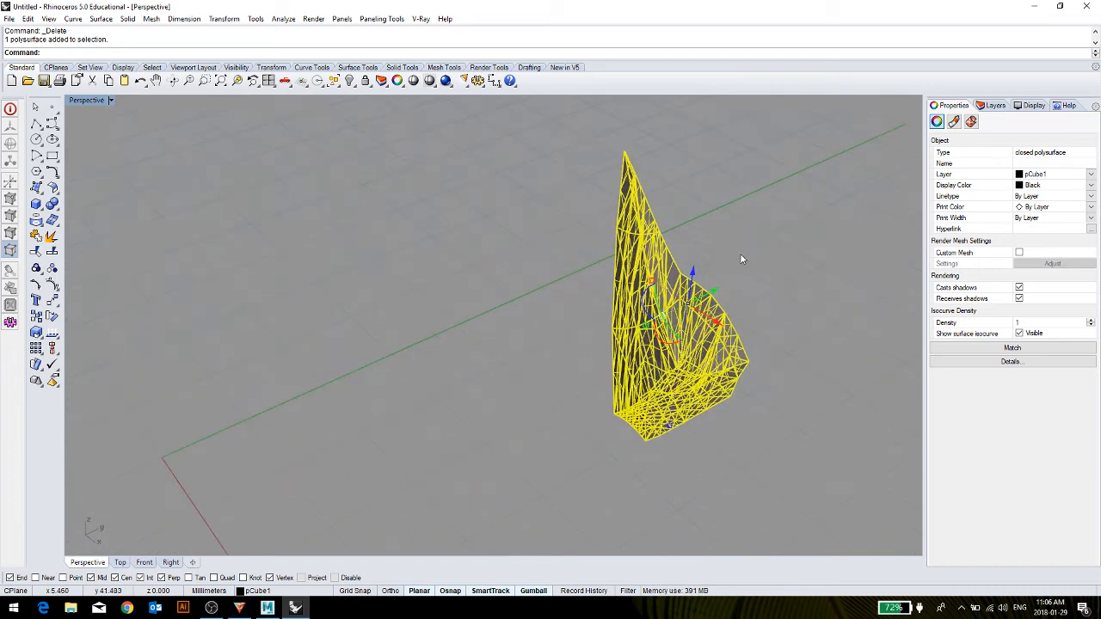
pyautogui.click(726, 270)
pyautogui.moveTo(727, 274); pyautogui.dragTo(653, 385, button='right')
pyautogui.scroll(-4, 618, 339)
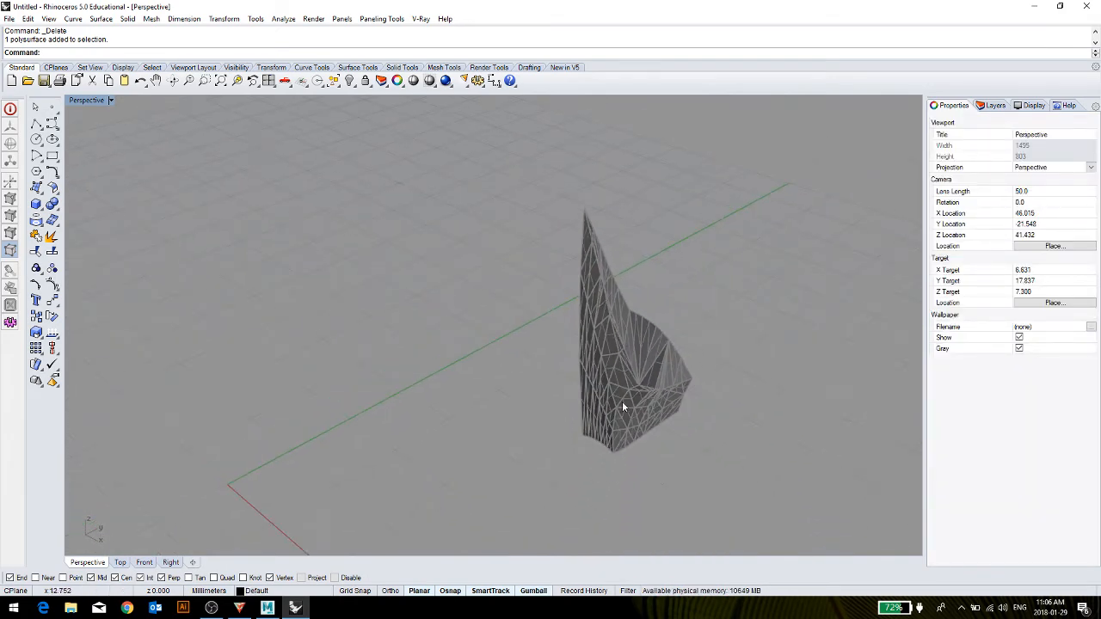
pyautogui.click(643, 399)
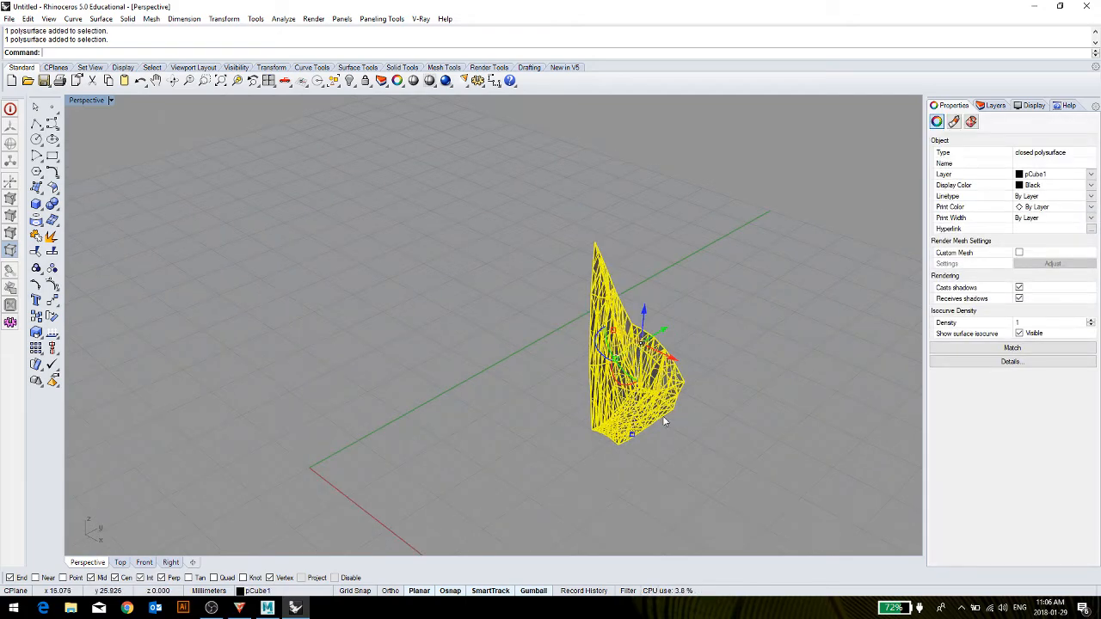
pyautogui.moveTo(644, 403)
pyautogui.mouseDown(button='right')
pyautogui.moveTo(671, 382)
pyautogui.moveTo(685, 418)
pyautogui.moveTo(664, 404)
pyautogui.mouseUp(button='right')
# Unroll the polysurface with UnrollSrf, setting Explode to No, Labels to Yes and KeepProperties to Yes.
pyautogui.click(642, 402)
pyautogui.click(667, 399)
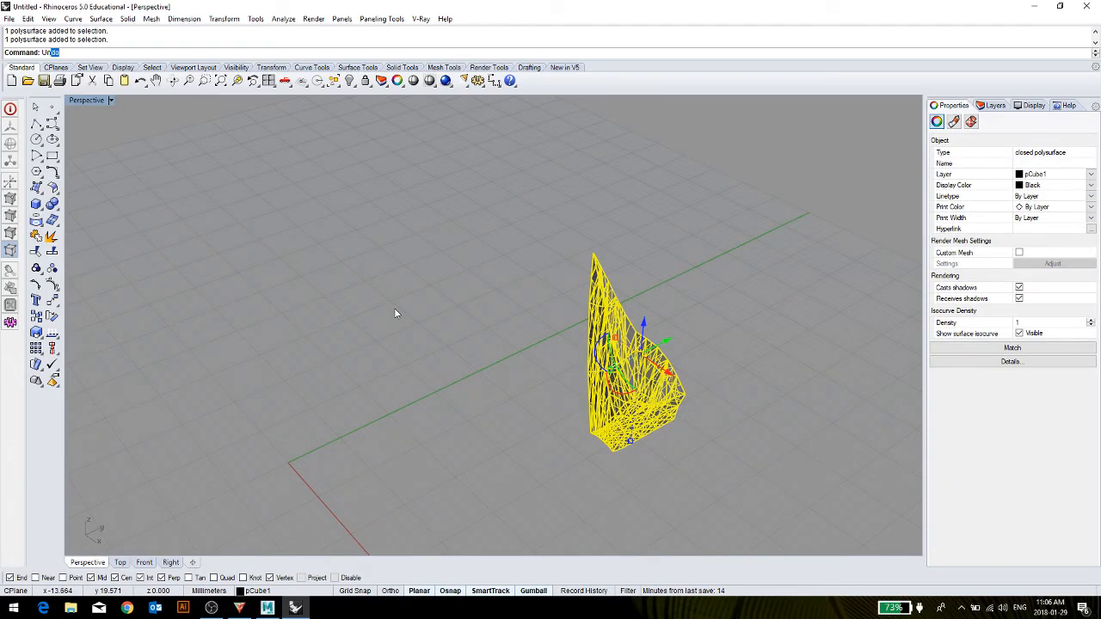
pyautogui.write('ro')
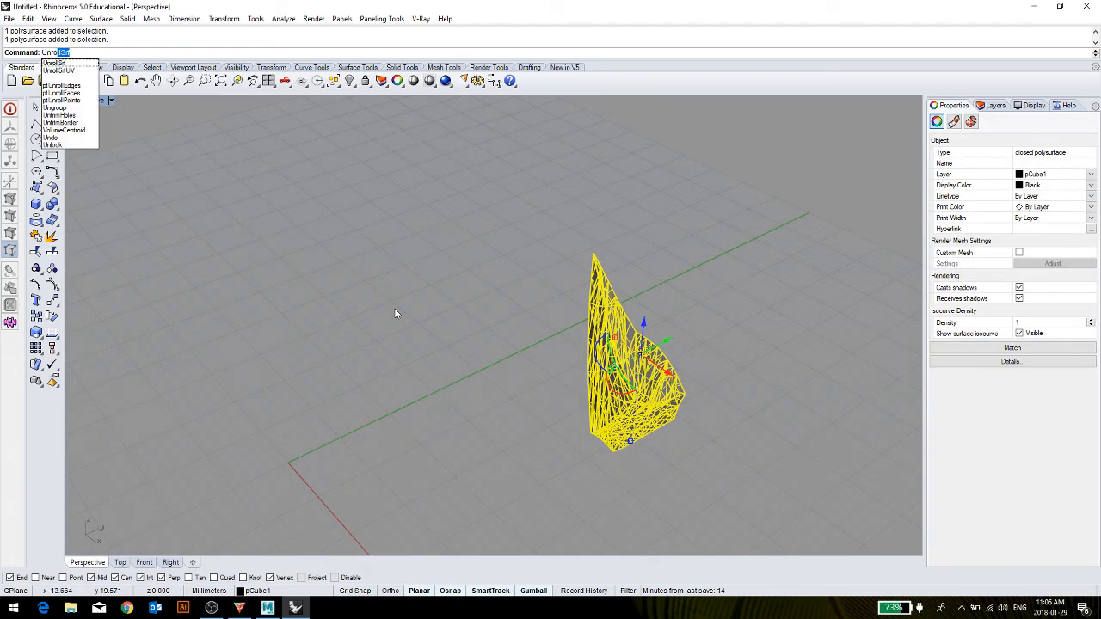
pyautogui.click(53, 64)
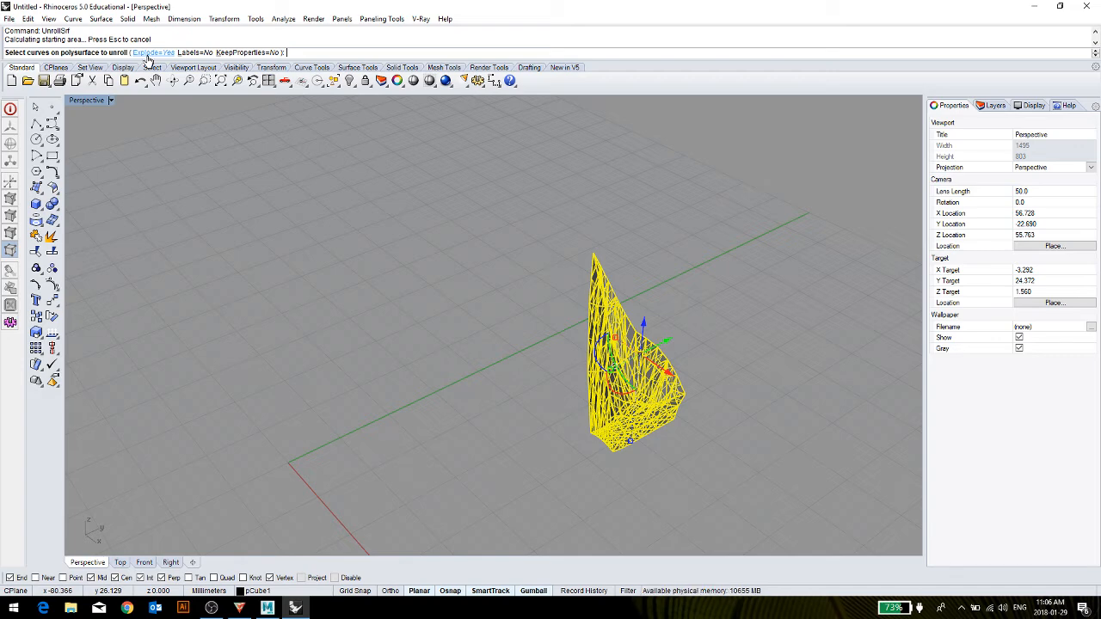
pyautogui.click(146, 53)
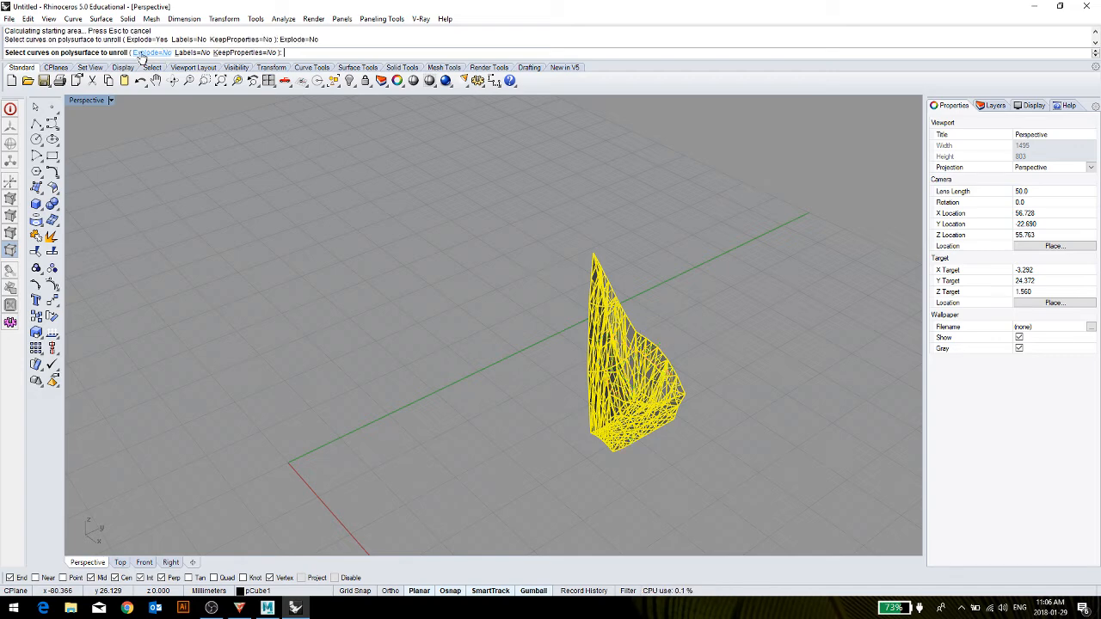
pyautogui.click(189, 53)
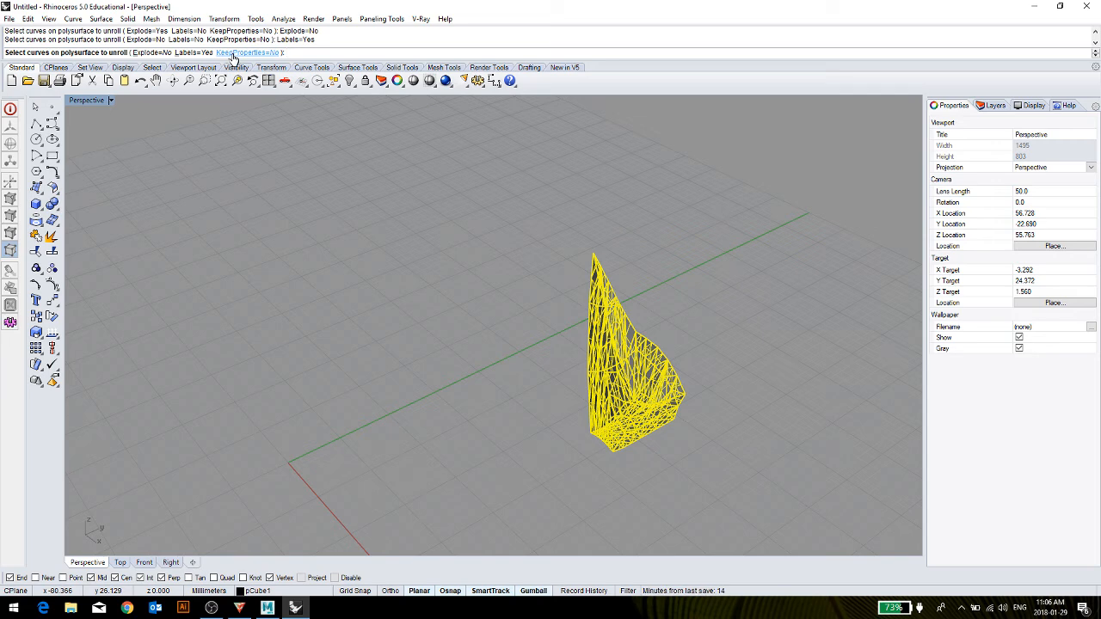
pyautogui.click(232, 54)
pyautogui.rightClick(233, 55)
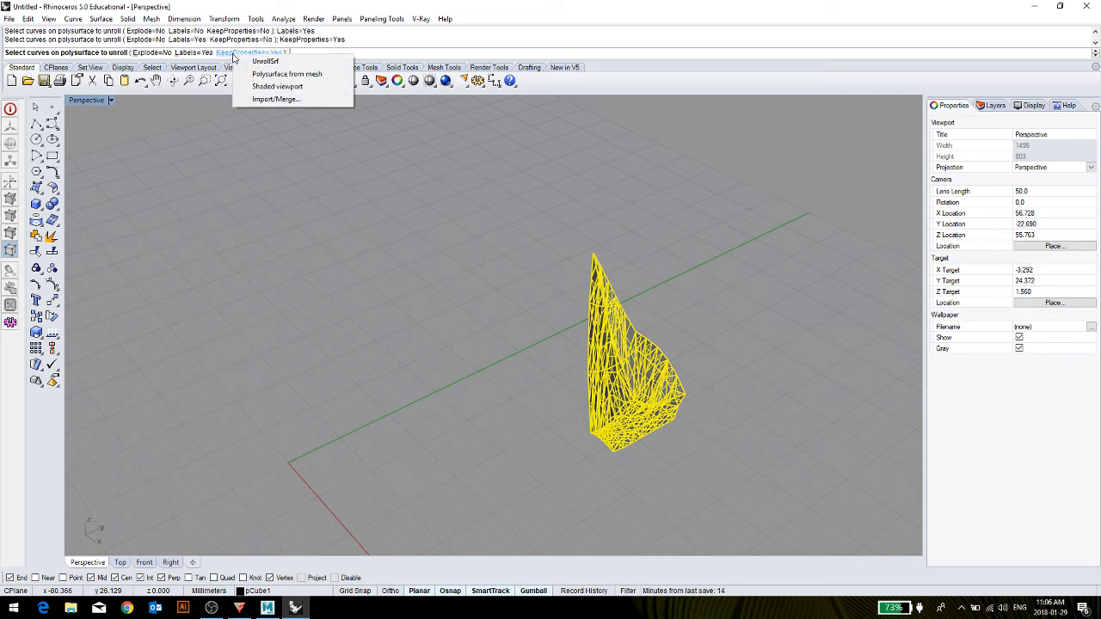
pyautogui.click(398, 4)
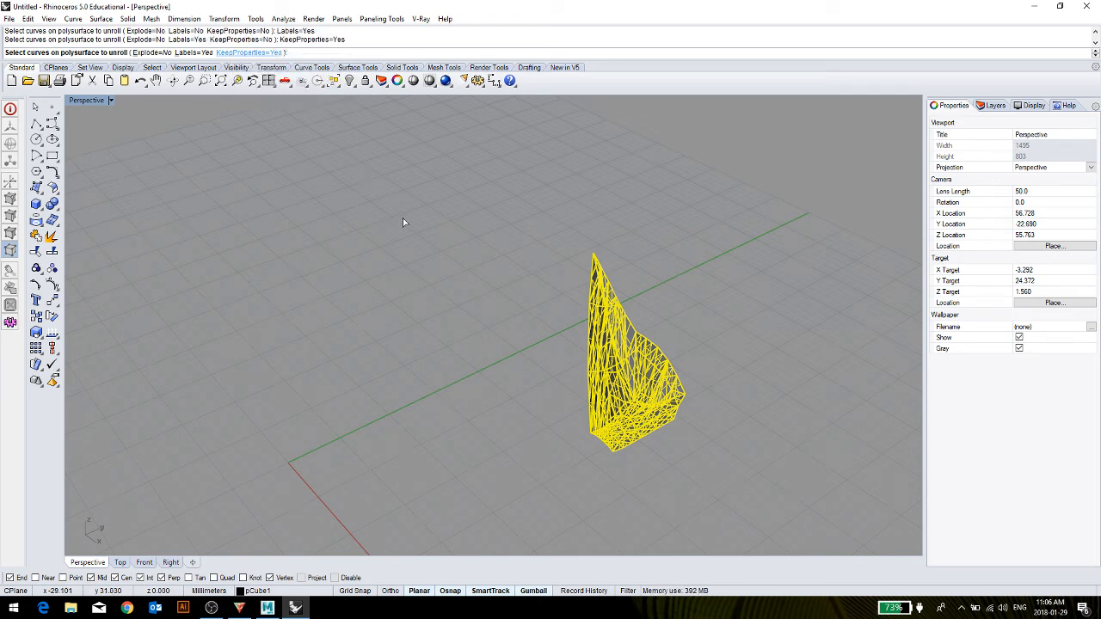
pyautogui.rightClick(474, 248)
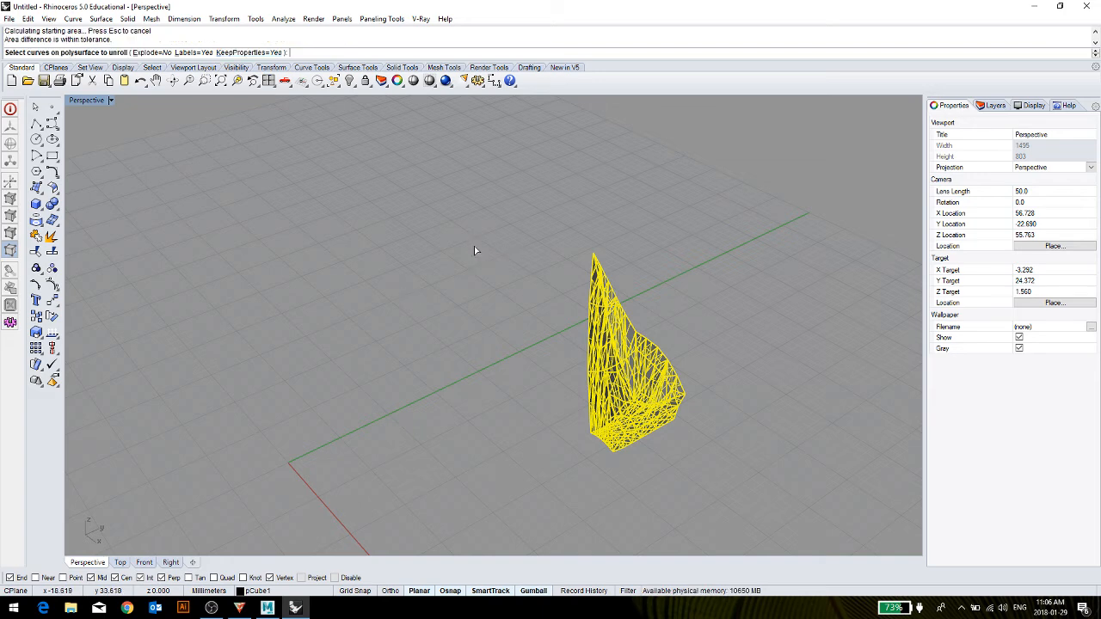
pyautogui.click(408, 256)
pyautogui.scroll(-3, 405, 254)
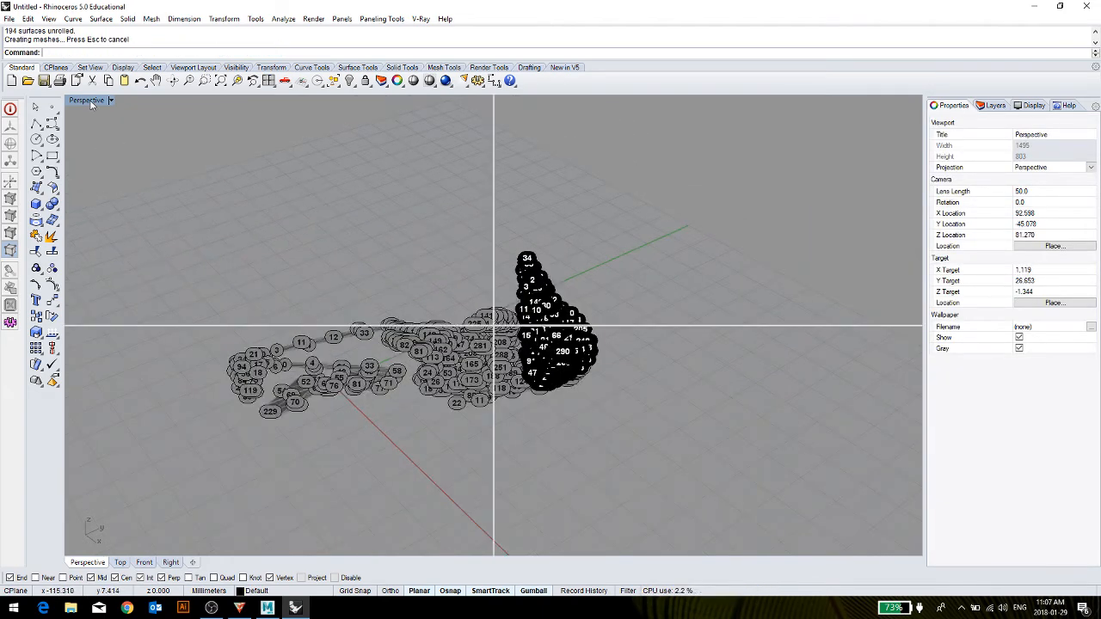
# Check the labelled unrolled pattern in the maximised Top view and undo the unroll.
pyautogui.doubleClick(91, 102)
pyautogui.click(73, 102)
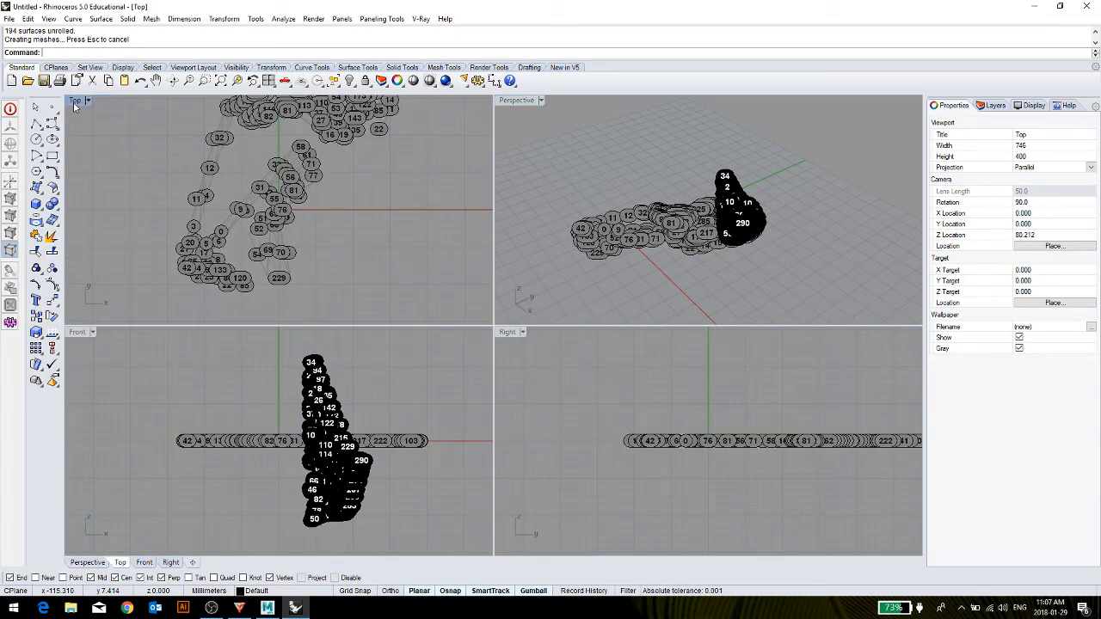
pyautogui.doubleClick(73, 101)
pyautogui.moveTo(324, 229); pyautogui.dragTo(349, 359, button='right')
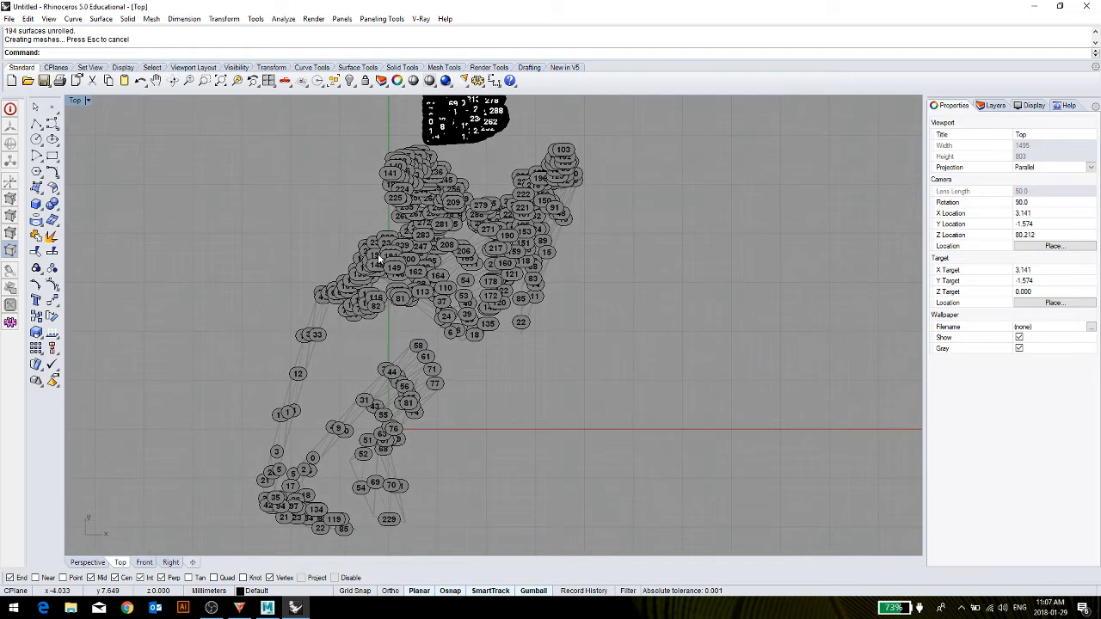
pyautogui.moveTo(378, 257); pyautogui.dragTo(372, 265, button='right')
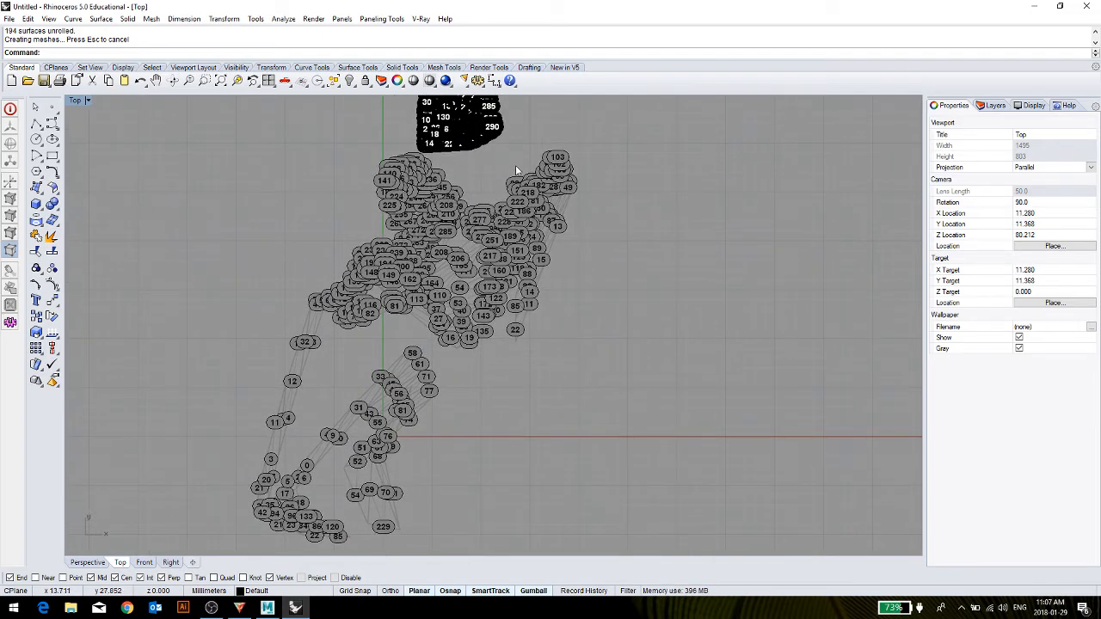
pyautogui.rightClick(511, 172)
pyautogui.click(529, 188)
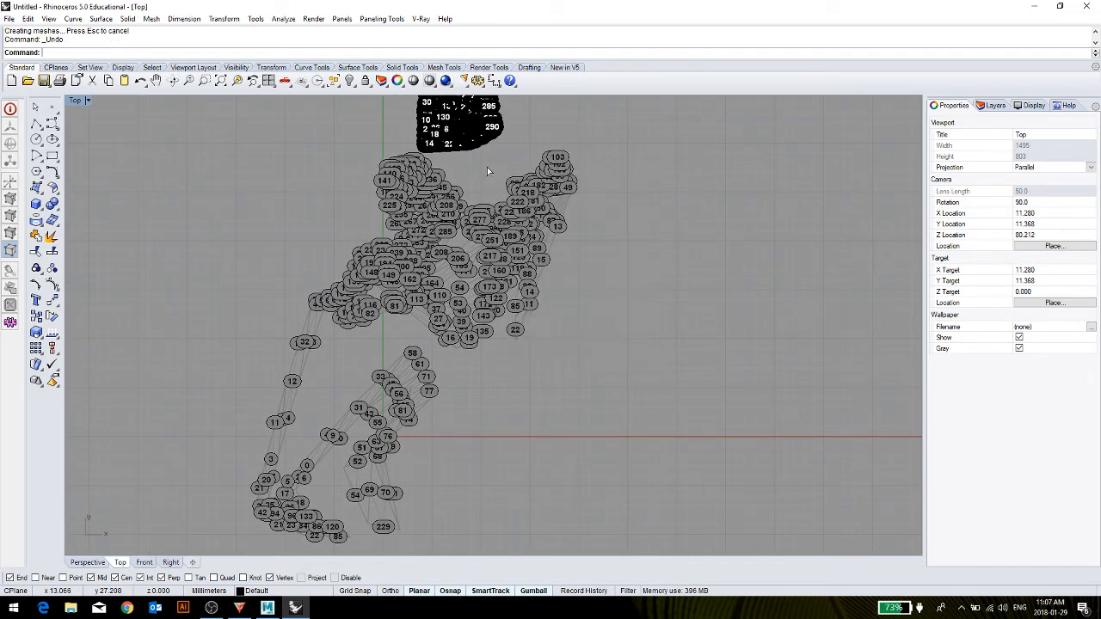
# Unroll the closed polysurface again with UnrollSrf, with Explode set to No, Labels to No and KeepProperties to Yes.
pyautogui.click(451, 116)
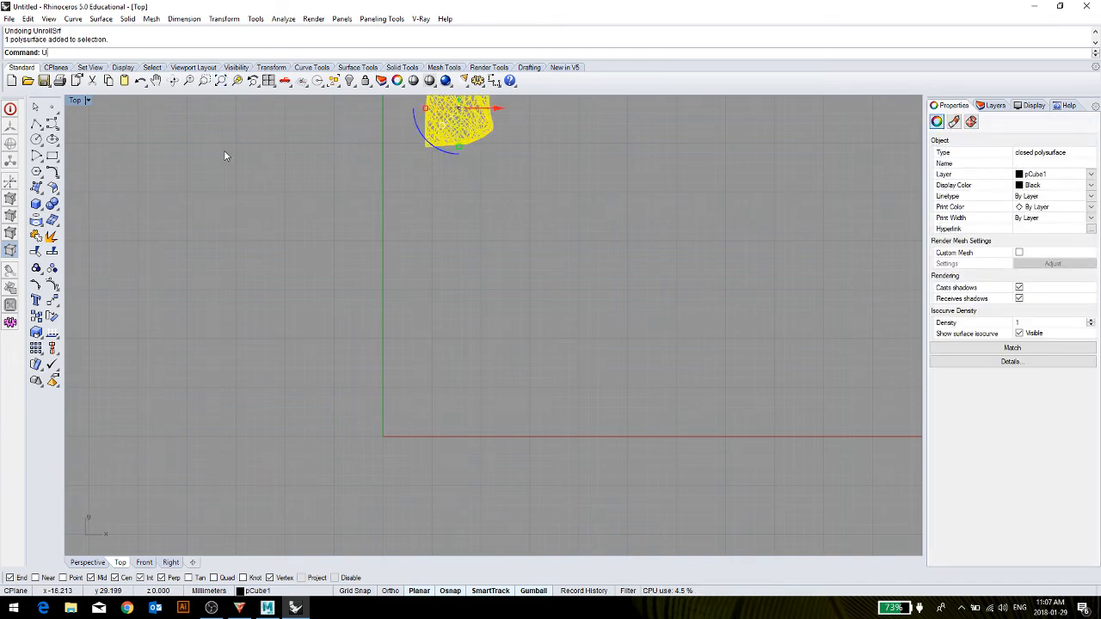
pyautogui.write('UnrollSrf')
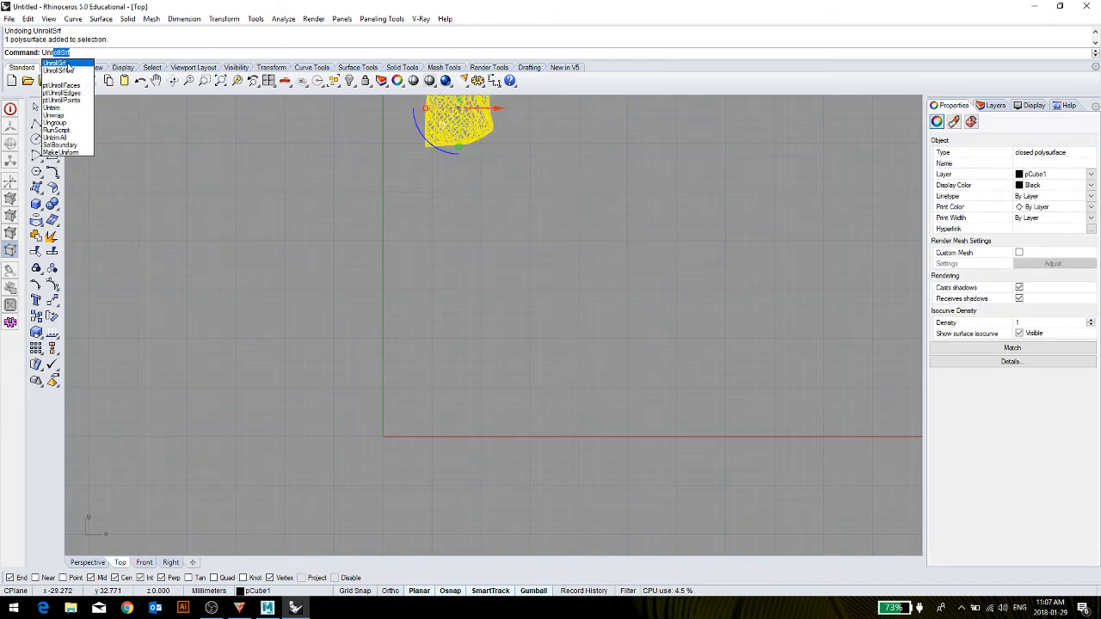
pyautogui.click(67, 64)
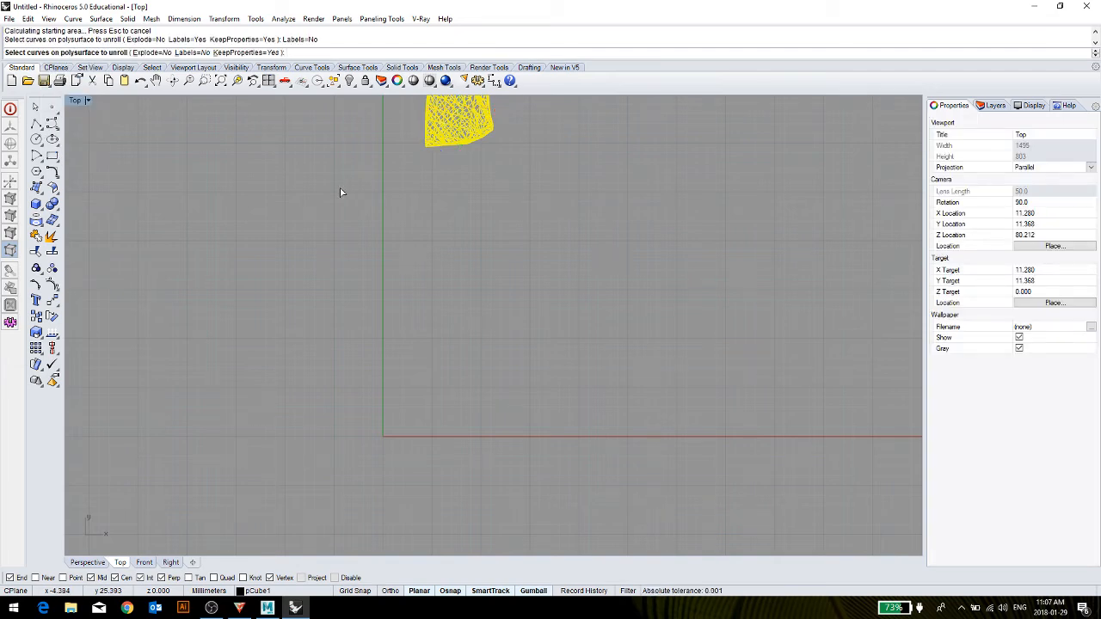
pyautogui.press('Return')
# Examine the unlabelled unrolled pattern in the Top view for its outline, fold lines and overlapping faces.
pyautogui.scroll(10, 395, 263)
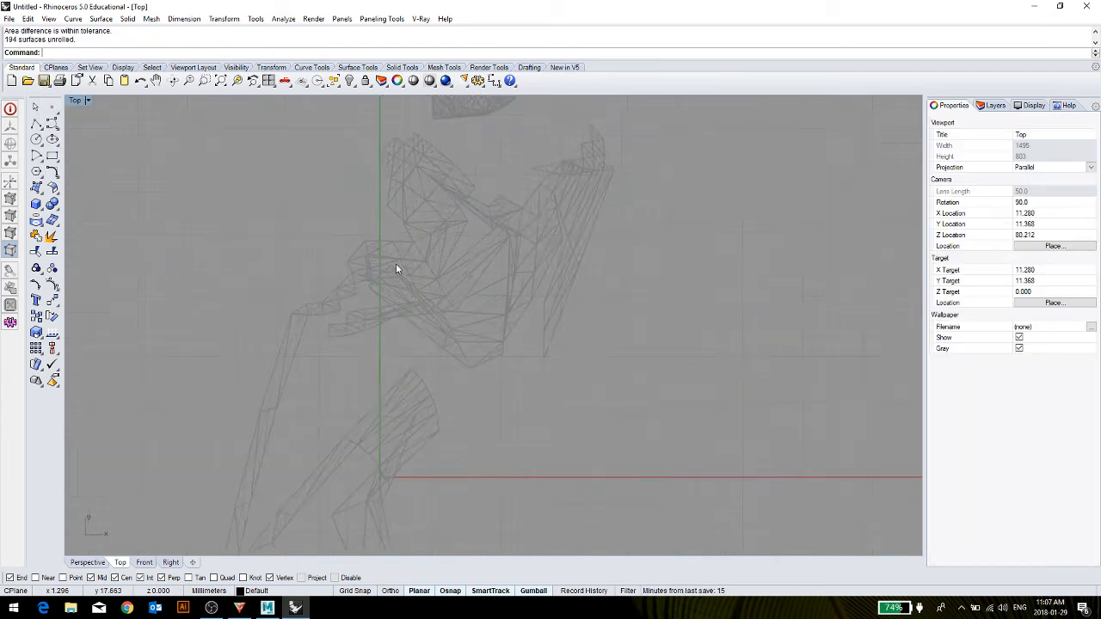
pyautogui.scroll(-10, 396, 263)
pyautogui.moveTo(412, 398); pyautogui.dragTo(441, 325, button='right')
pyautogui.scroll(6, 399, 338)
pyautogui.scroll(2, 399, 339)
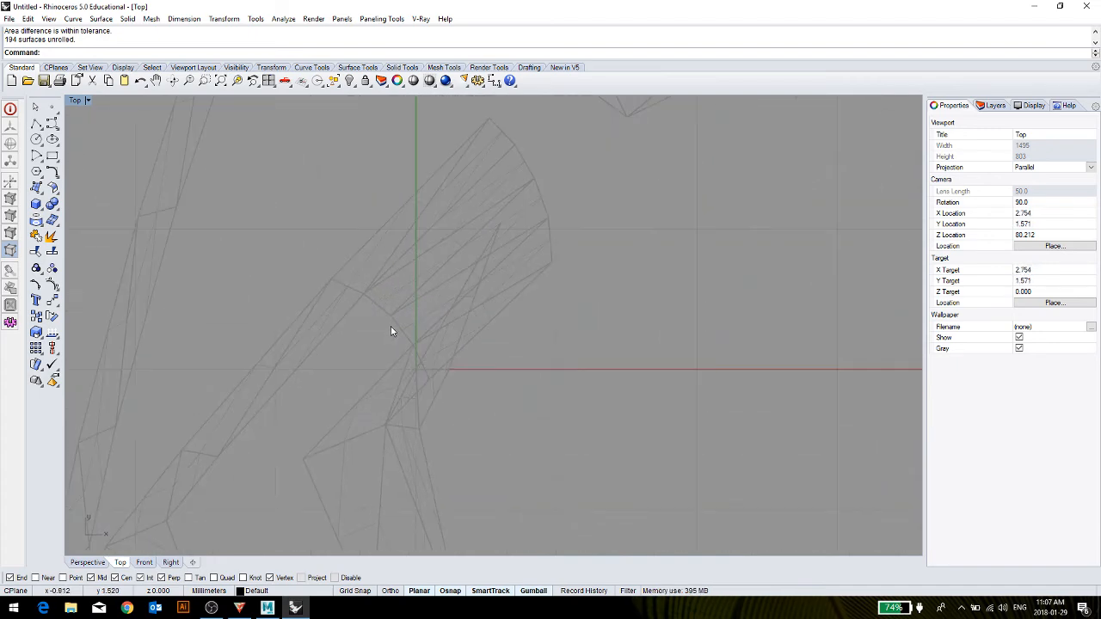
pyautogui.scroll(-8, 537, 309)
pyautogui.moveTo(522, 336); pyautogui.dragTo(464, 552, button='right')
pyautogui.scroll(-4, 481, 453)
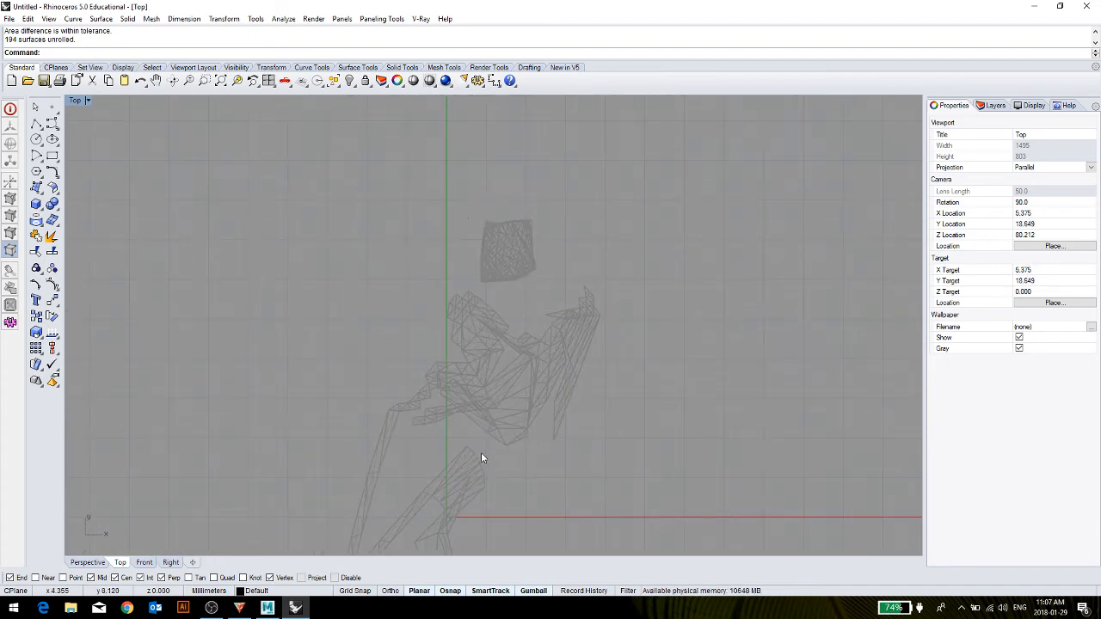
# Examine the unrolled strips and their overlapping areas up close in the maximised Perspective view.
pyautogui.doubleClick(74, 101)
pyautogui.doubleClick(519, 105)
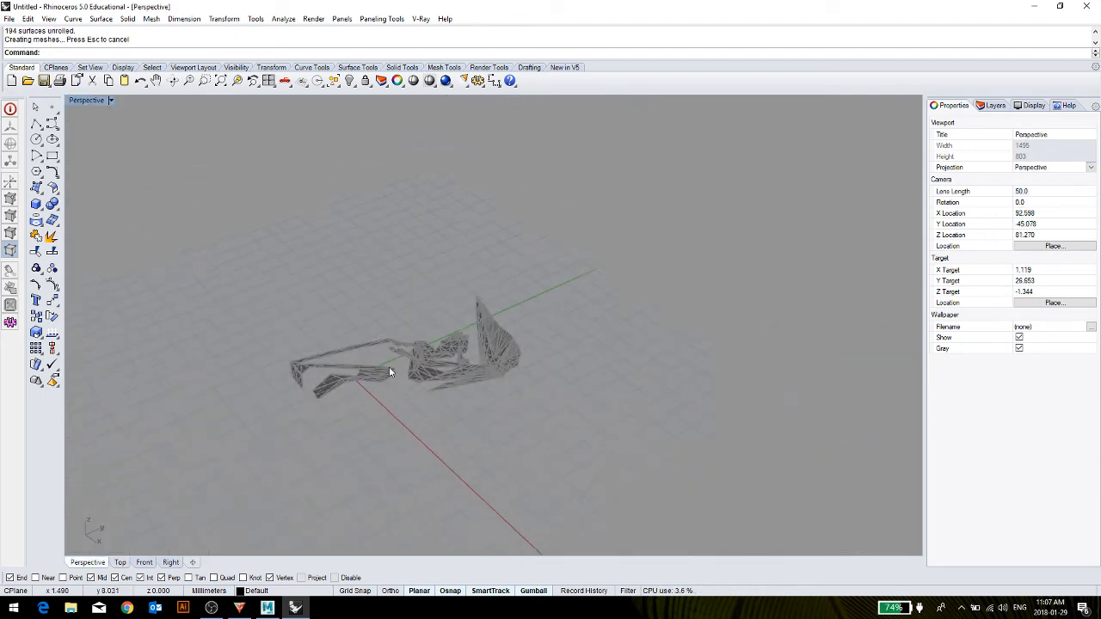
pyautogui.scroll(10, 389, 366)
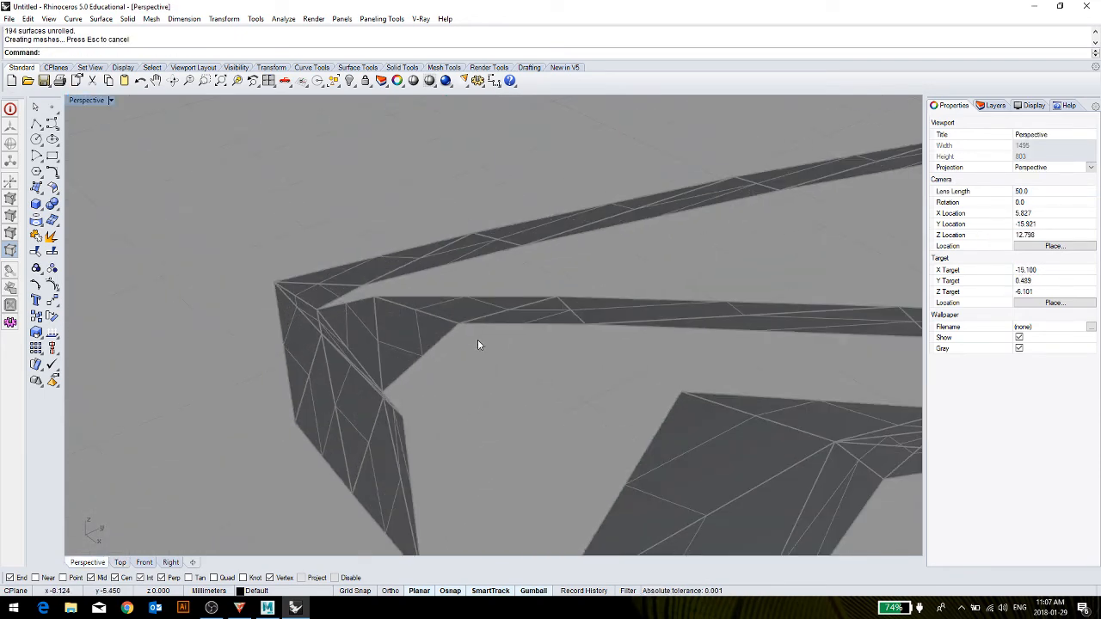
pyautogui.moveTo(478, 340); pyautogui.dragTo(523, 366, button='right')
pyautogui.scroll(-8, 522, 364)
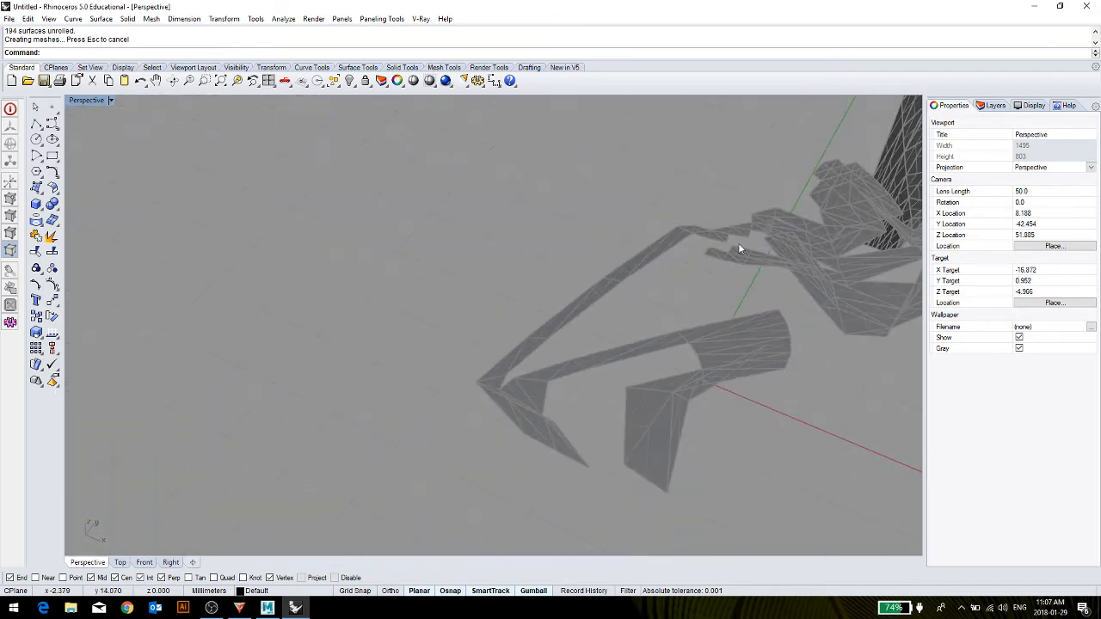
pyautogui.scroll(8, 838, 258)
pyautogui.keyDown('shift'); pyautogui.moveTo(757, 284); pyautogui.dragTo(464, 370, button='right'); pyautogui.keyUp('shift')
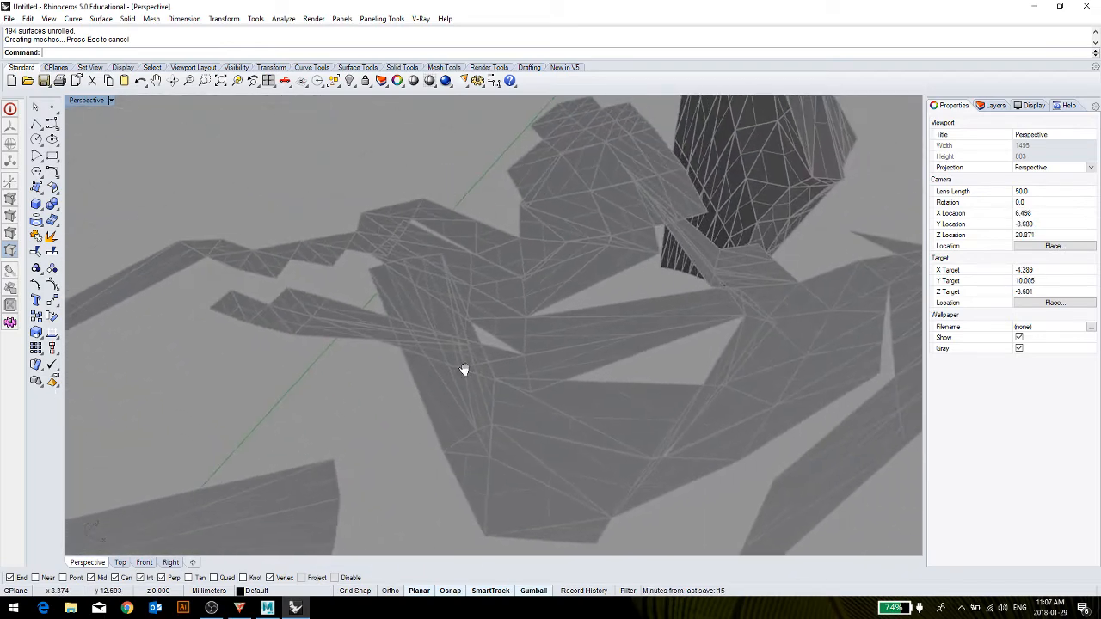
pyautogui.scroll(-5, 463, 369)
pyautogui.click(466, 383)
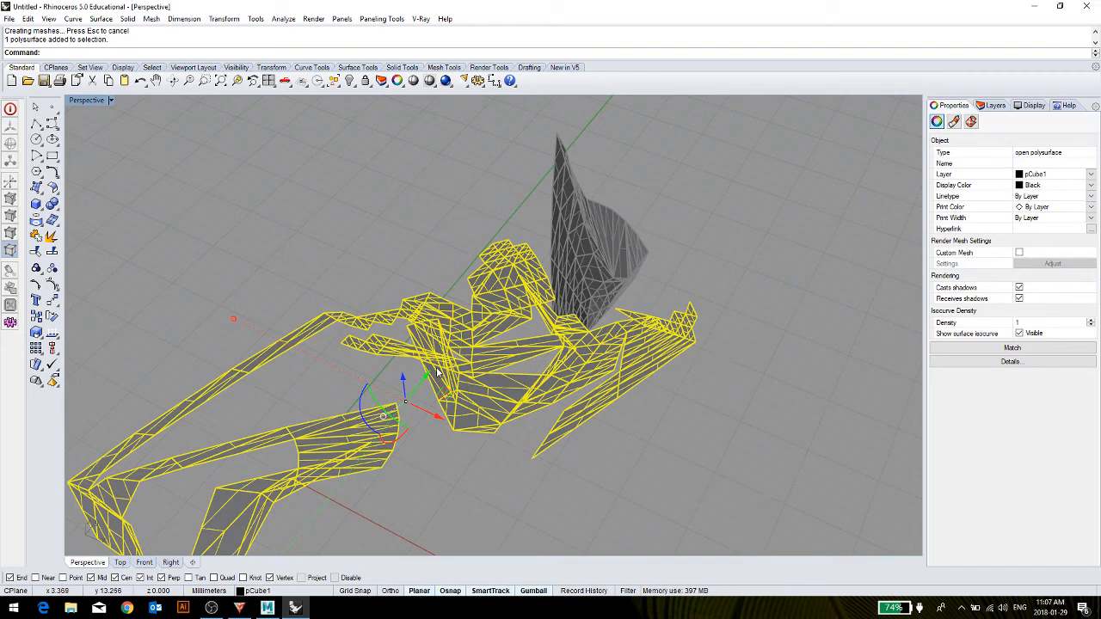
pyautogui.click(592, 258)
pyautogui.scroll(-5, 607, 265)
pyautogui.moveTo(643, 282); pyautogui.dragTo(614, 285, button='right')
pyautogui.rightClick(614, 285)
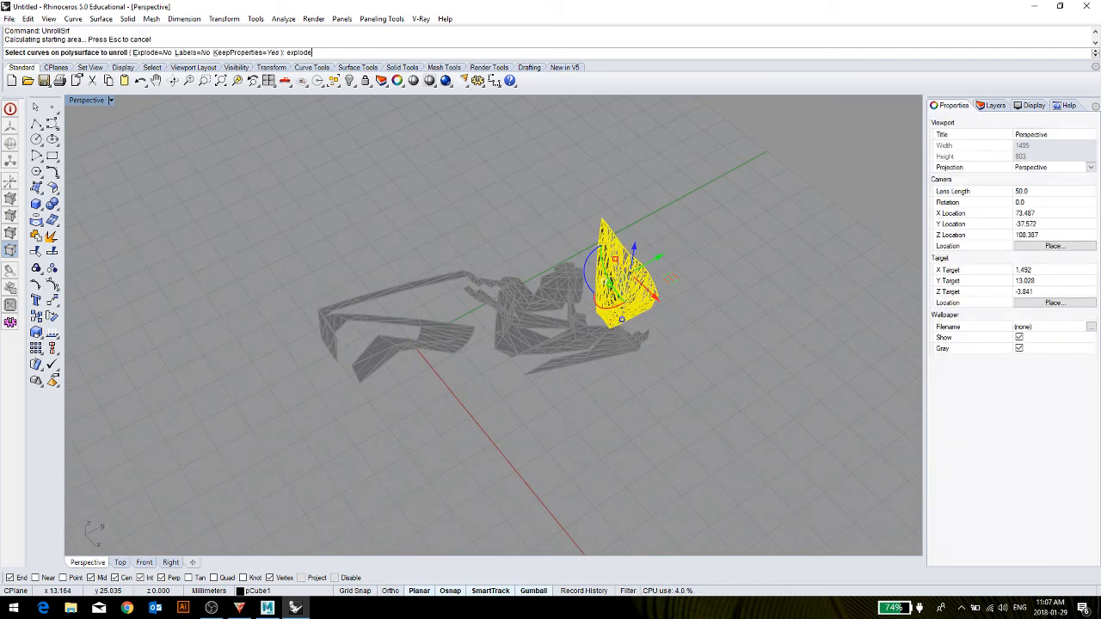
pyautogui.press('Return')
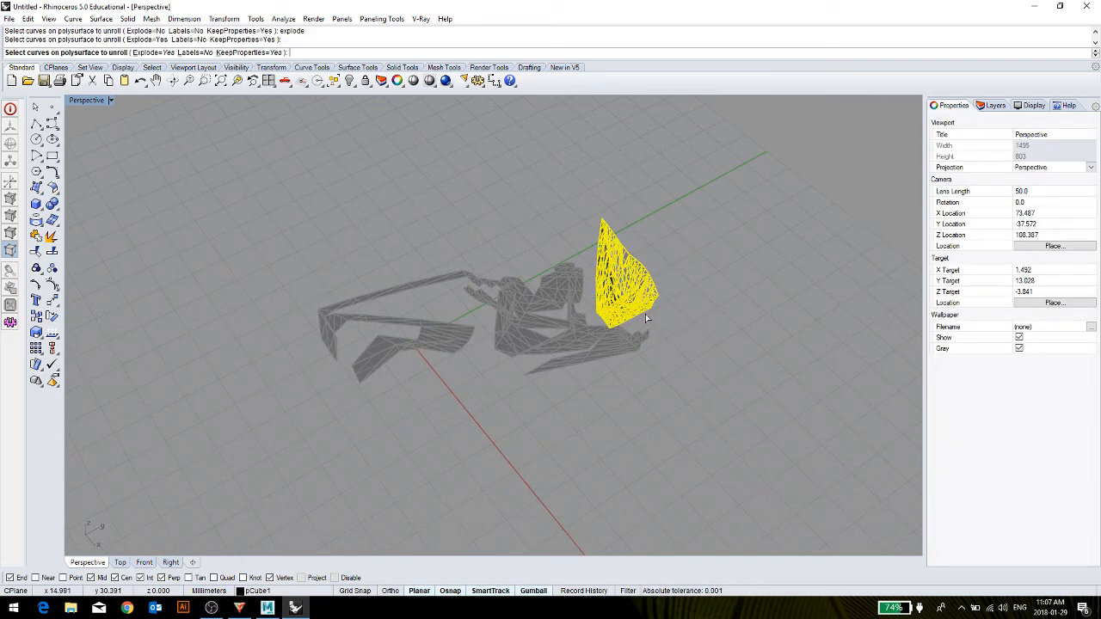
pyautogui.press('Escape')
pyautogui.click(690, 266)
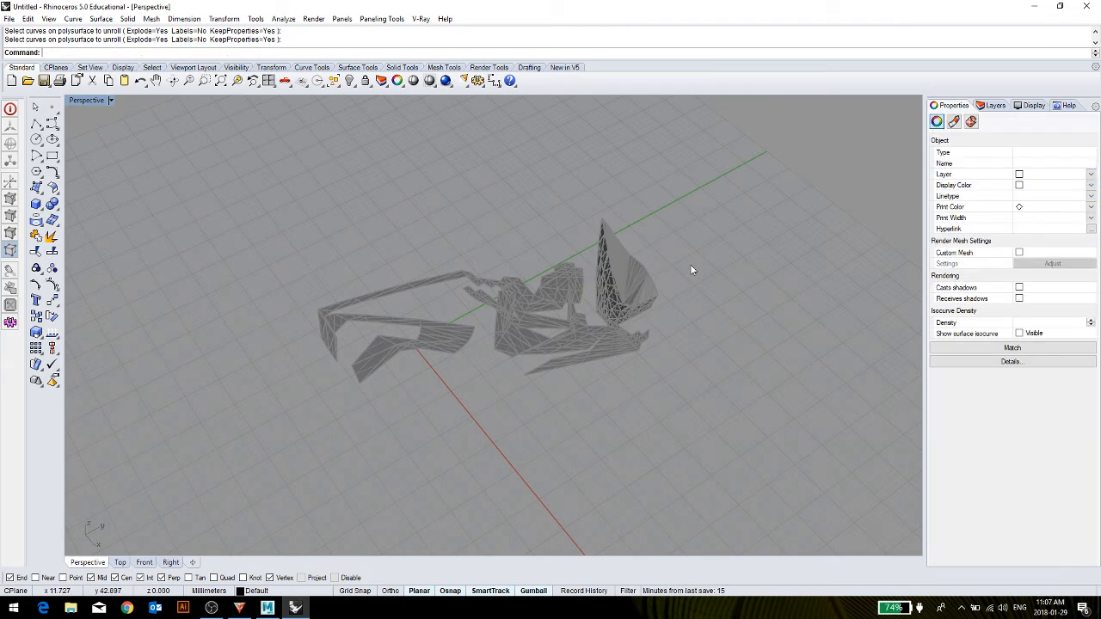
# Explode the closed polysurface into individual surfaces.
pyautogui.click(634, 295)
pyautogui.write('e')
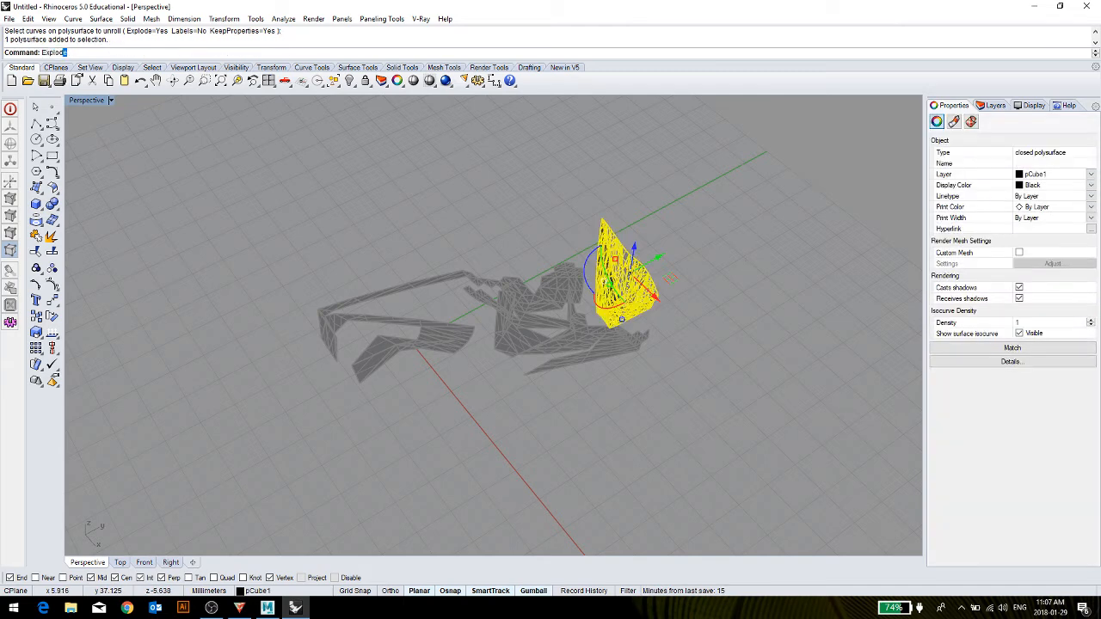
pyautogui.press('Return')
# Select the fan-shaped group of surfaces on one side of the exploded model and move it away along the Y axis.
pyautogui.click(671, 264)
pyautogui.moveTo(668, 264); pyautogui.dragTo(633, 317)
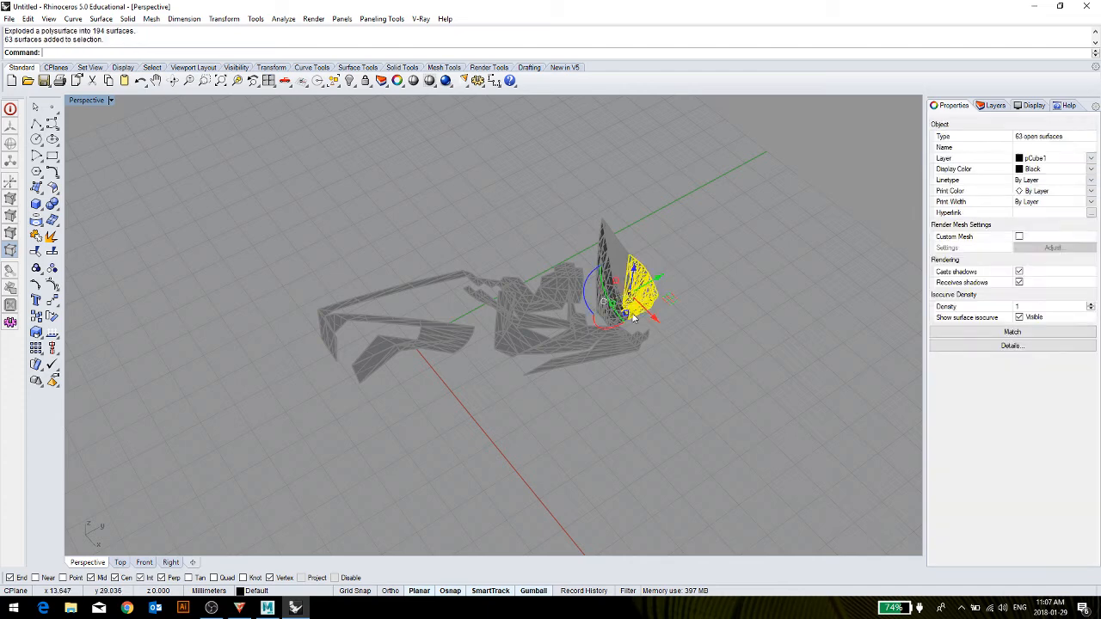
pyautogui.moveTo(655, 281); pyautogui.dragTo(747, 233)
pyautogui.click(715, 298)
# Select the surfaces of the tall pointed upper part and move them away from the lower part in the negative X direction.
pyautogui.scroll(6, 745, 245)
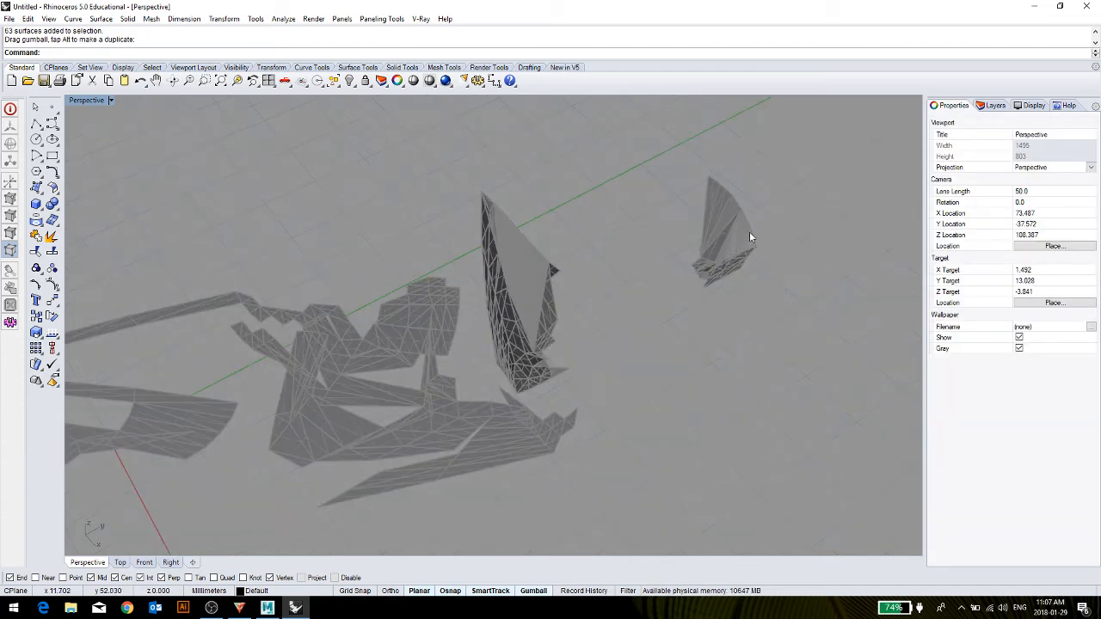
pyautogui.scroll(5, 749, 232)
pyautogui.scroll(-7, 748, 219)
pyautogui.scroll(-3, 663, 191)
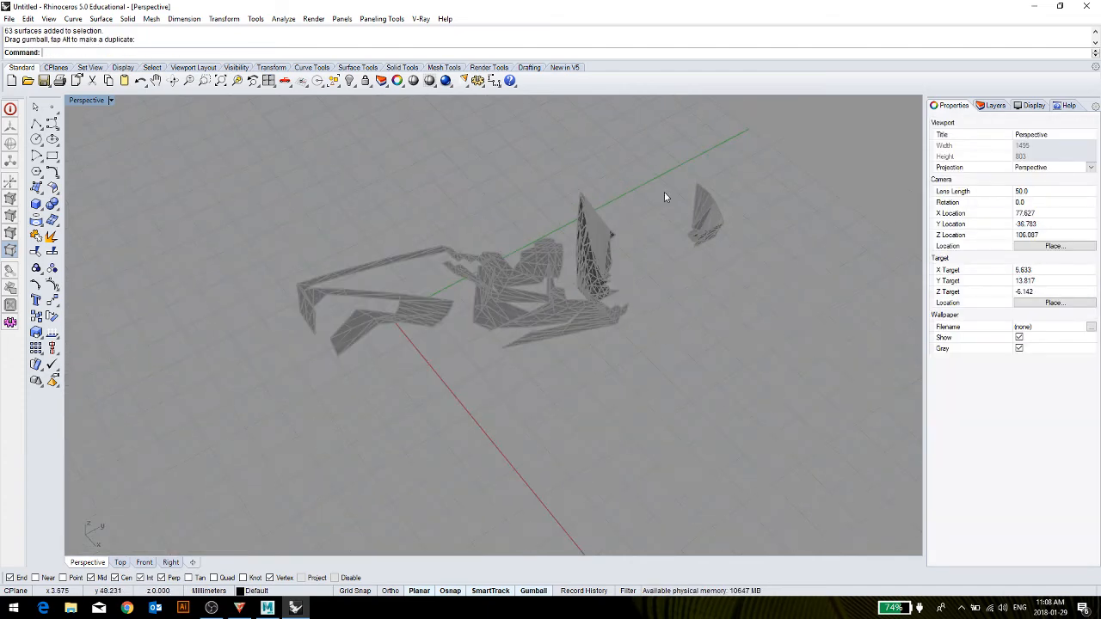
pyautogui.moveTo(664, 197); pyautogui.dragTo(258, 407)
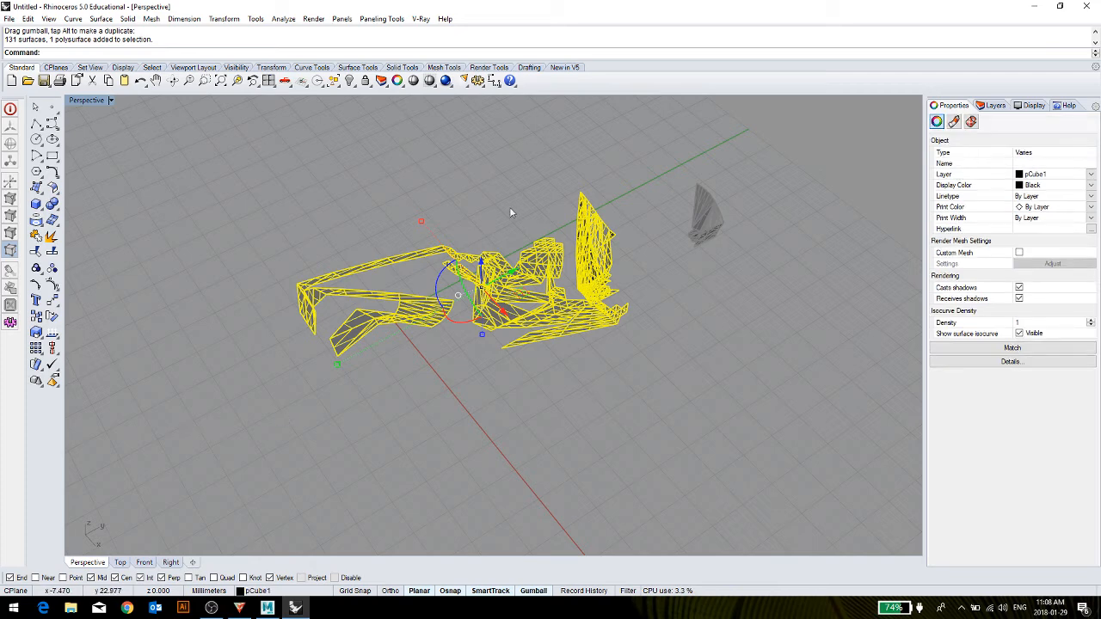
pyautogui.click(617, 176)
pyautogui.moveTo(566, 236); pyautogui.dragTo(544, 167)
# Delete the flat unrolled pattern and move the remaining lower group of surfaces away in the positive X direction.
pyautogui.click(583, 268)
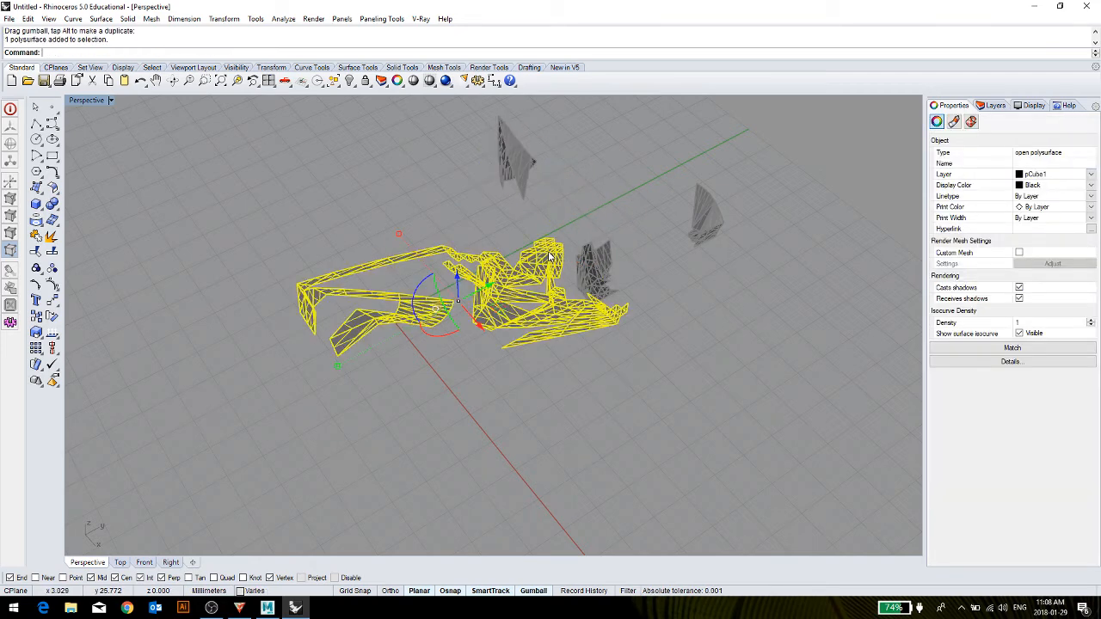
pyautogui.press('Delete')
pyautogui.click(583, 268)
pyautogui.click(615, 294)
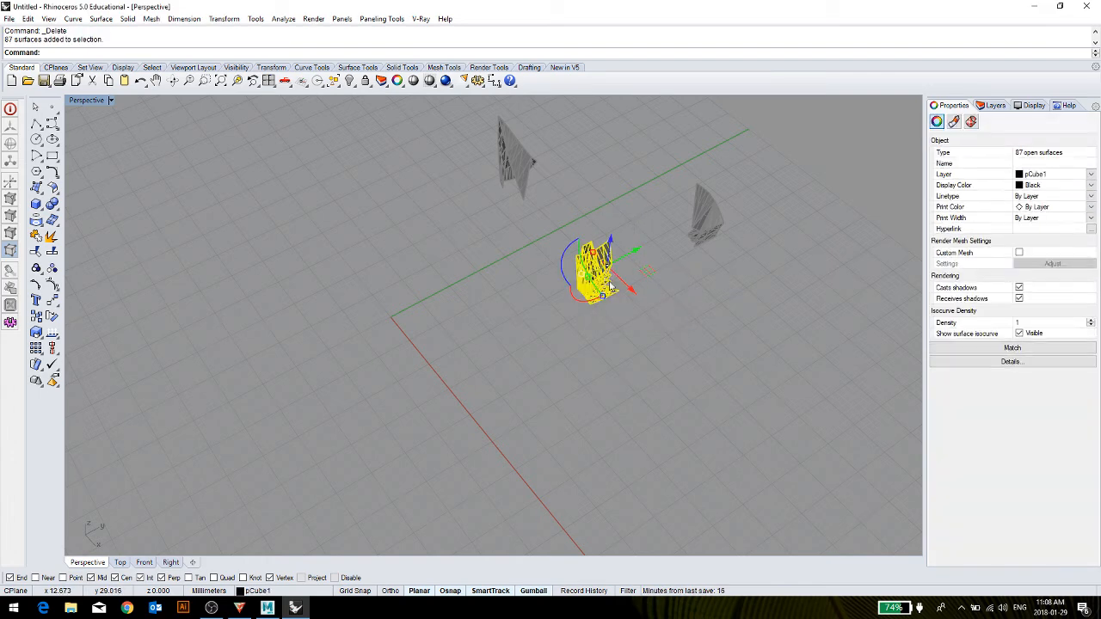
pyautogui.moveTo(625, 284); pyautogui.dragTo(706, 363)
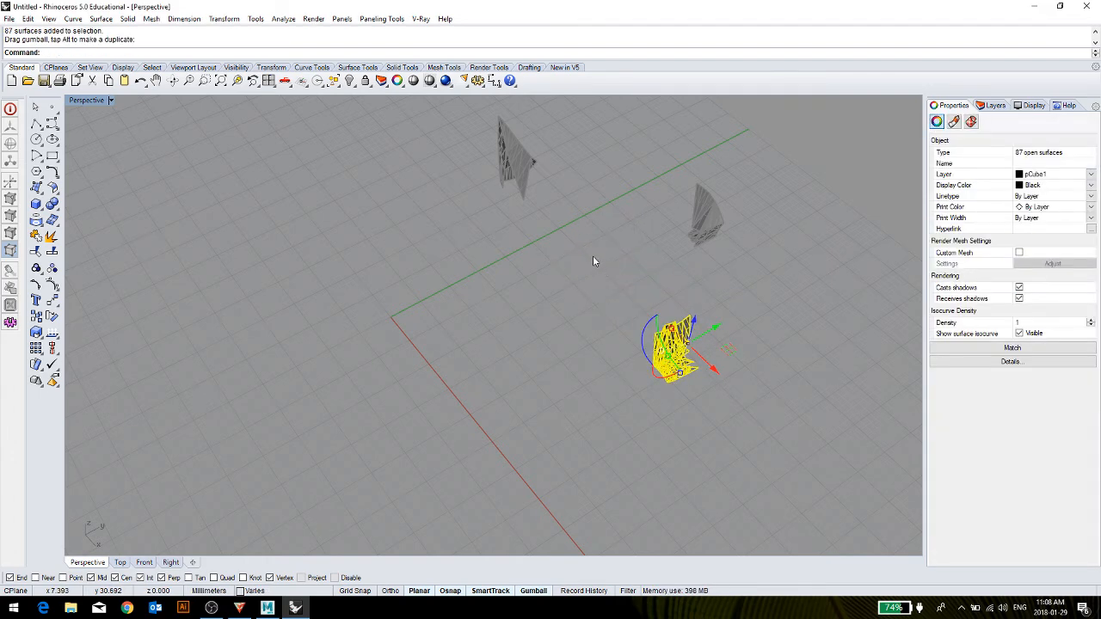
# Join the fan-shaped group's surfaces into one polysurface and move it between the other two groups.
pyautogui.keyDown('shift'); pyautogui.moveTo(603, 265); pyautogui.dragTo(395, 353, button='right'); pyautogui.keyUp('shift')
pyautogui.scroll(8, 539, 266)
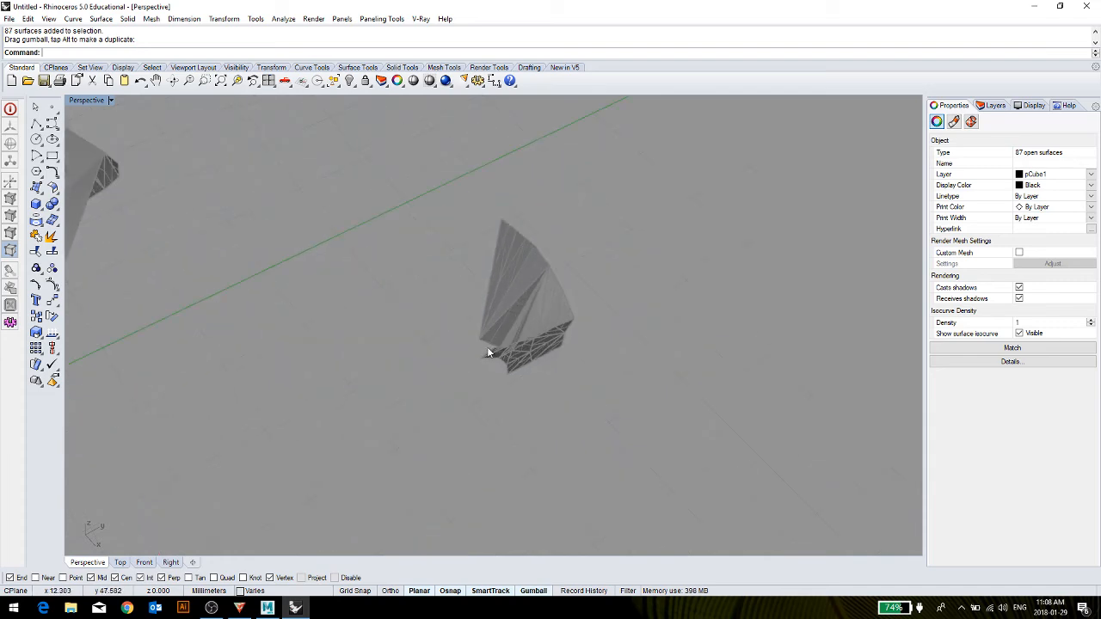
pyautogui.moveTo(614, 245); pyautogui.dragTo(425, 401)
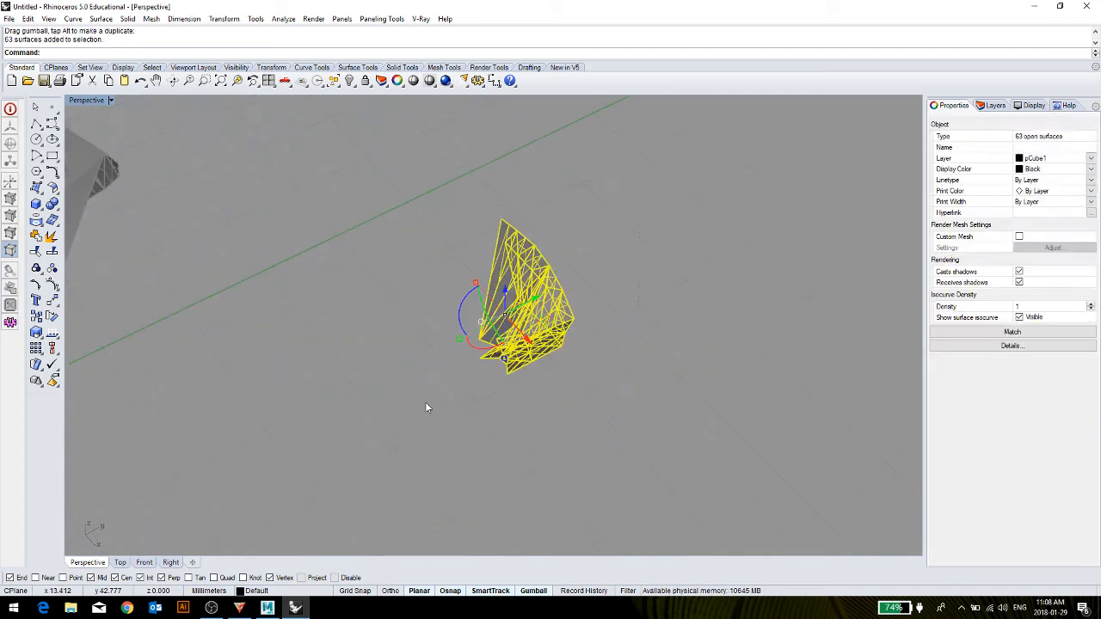
pyautogui.press('Return')
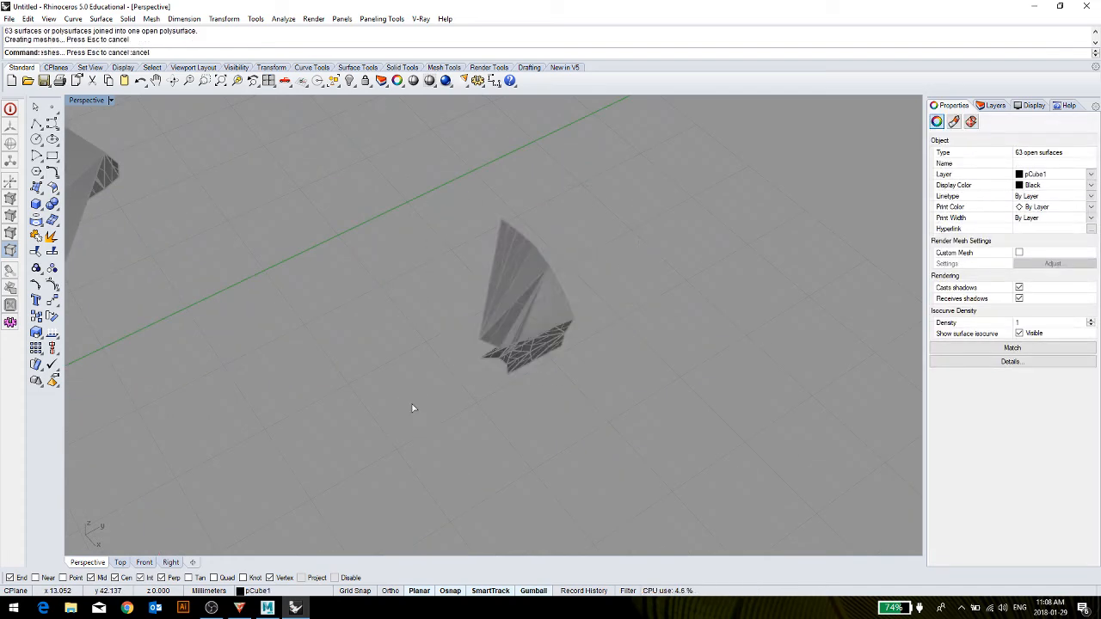
pyautogui.scroll(-4, 514, 338)
pyautogui.moveTo(513, 338); pyautogui.dragTo(371, 410)
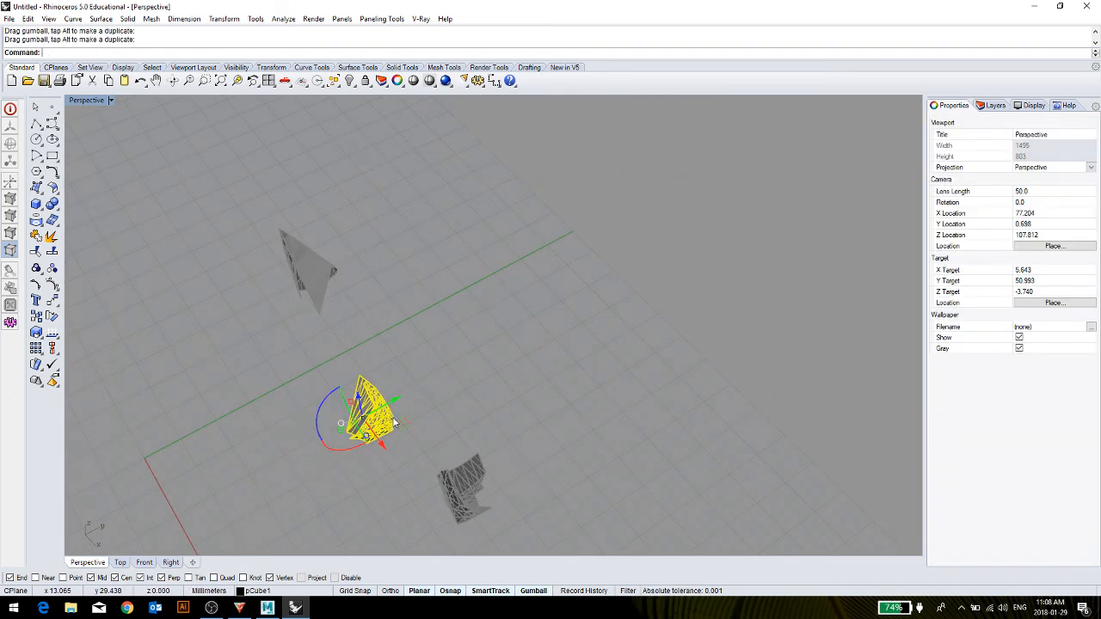
# Unroll the joined fan-shaped polysurface with UnrollSrf, setting both Explode and Labels to No.
pyautogui.write('UnrollSrf')
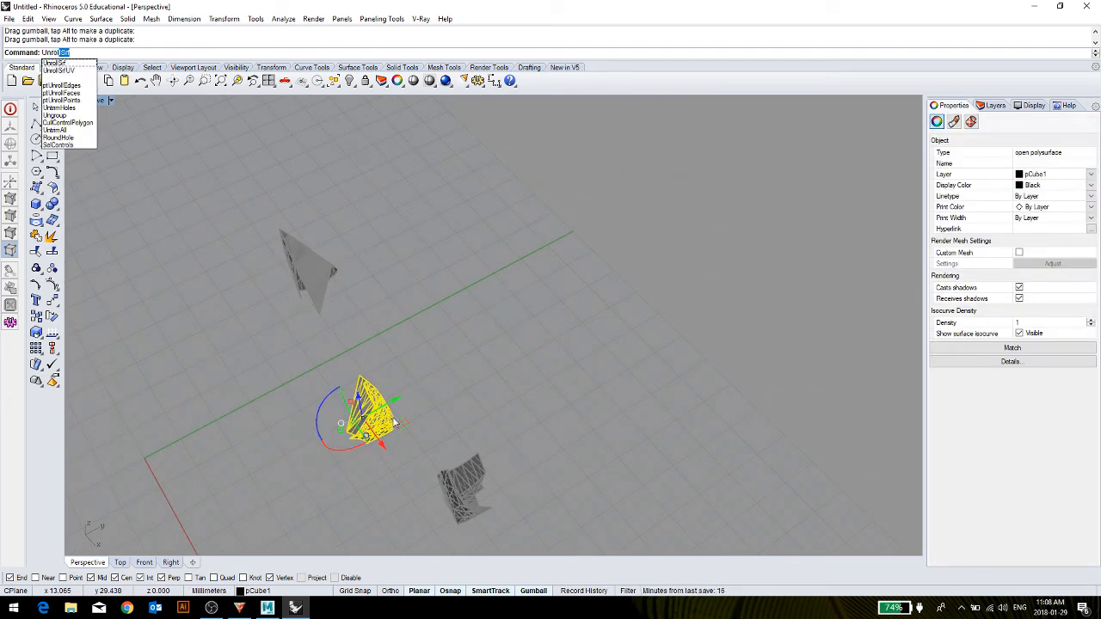
pyautogui.press('Return')
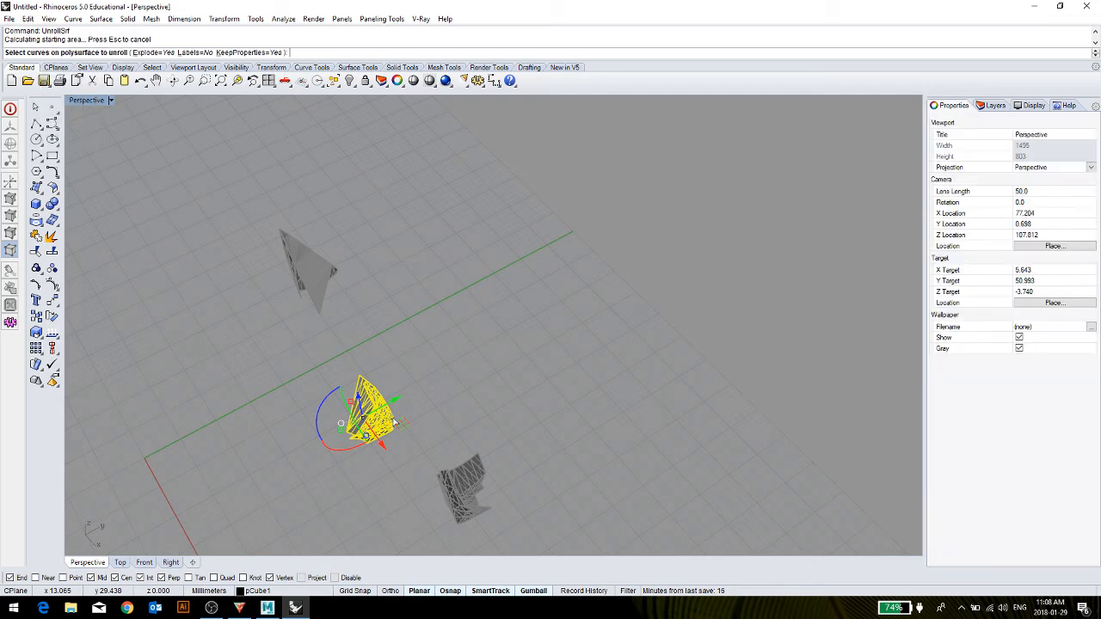
pyautogui.click(165, 53)
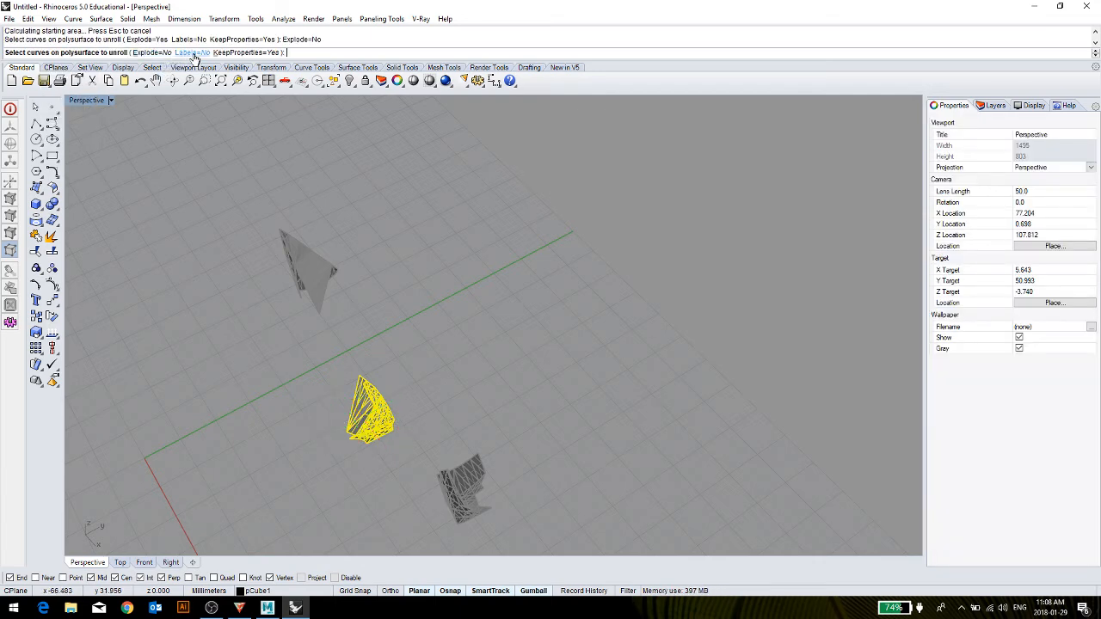
pyautogui.click(193, 53)
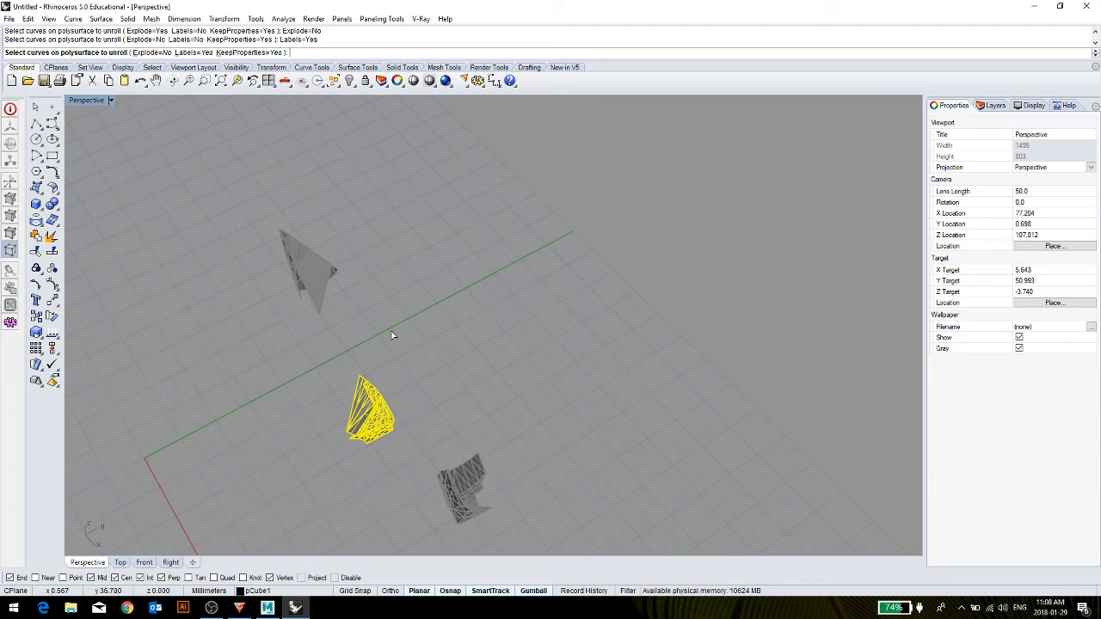
pyautogui.click(199, 53)
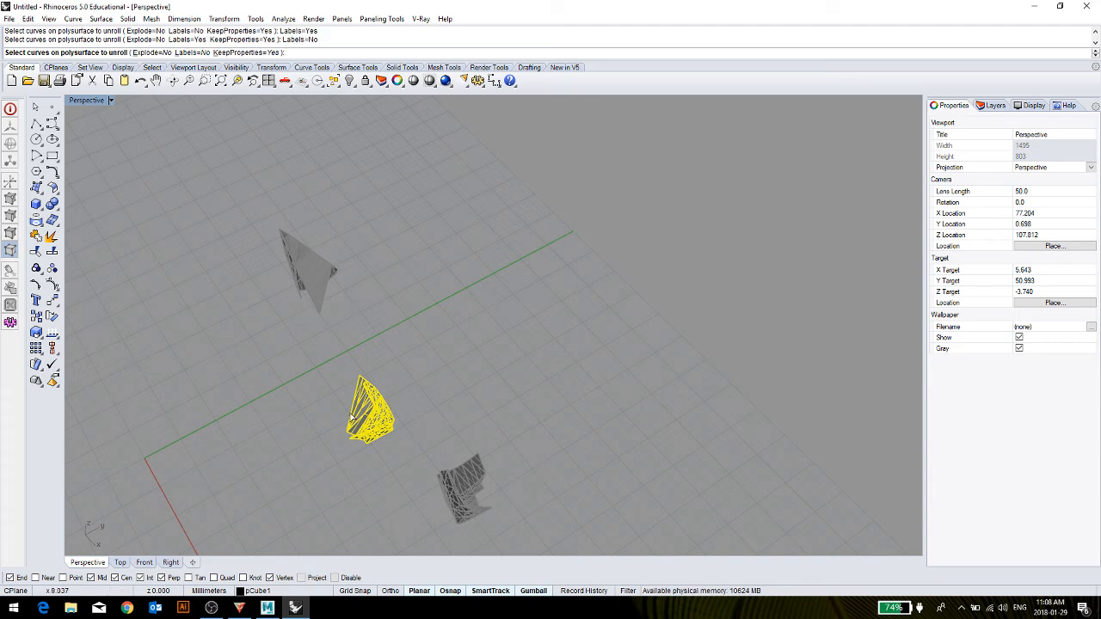
pyautogui.moveTo(275, 437); pyautogui.dragTo(277, 438, button='right')
pyautogui.rightClick(323, 391)
# Examine the unrolled flat pattern for overlapping faces in the Perspective and Top views.
pyautogui.scroll(-6, 322, 393)
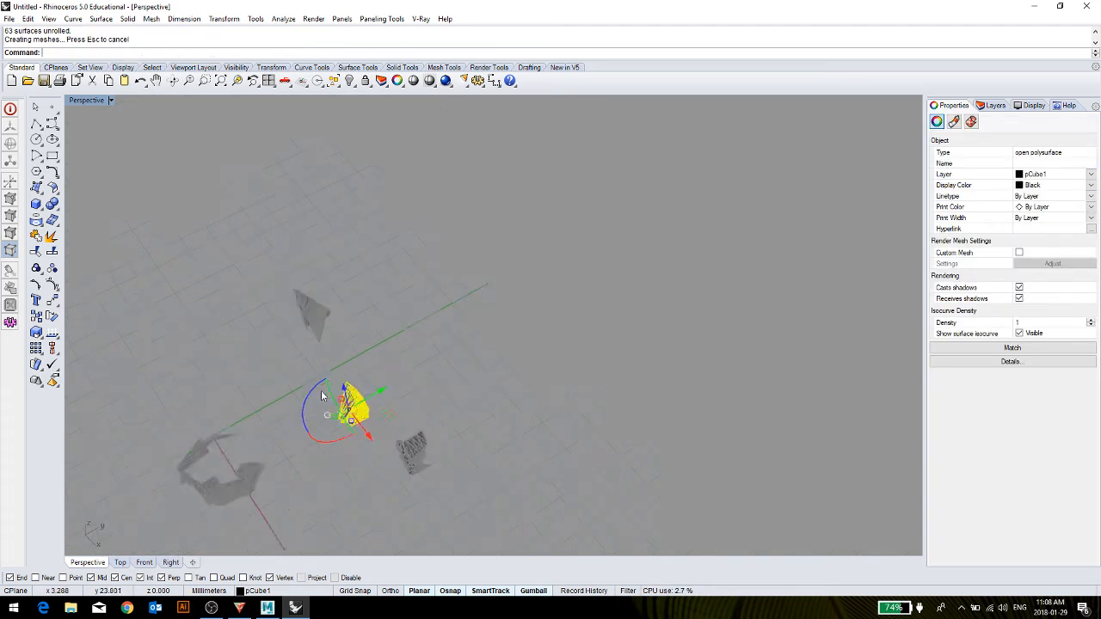
pyautogui.scroll(12, 194, 474)
pyautogui.scroll(6, 446, 462)
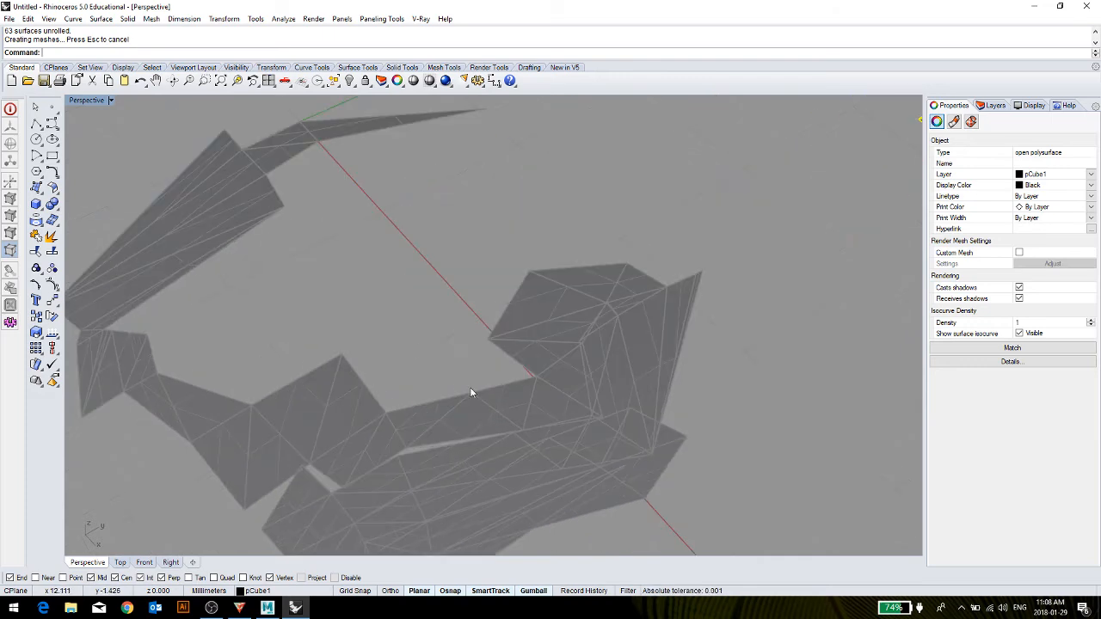
pyautogui.moveTo(470, 390); pyautogui.dragTo(427, 370, button='right')
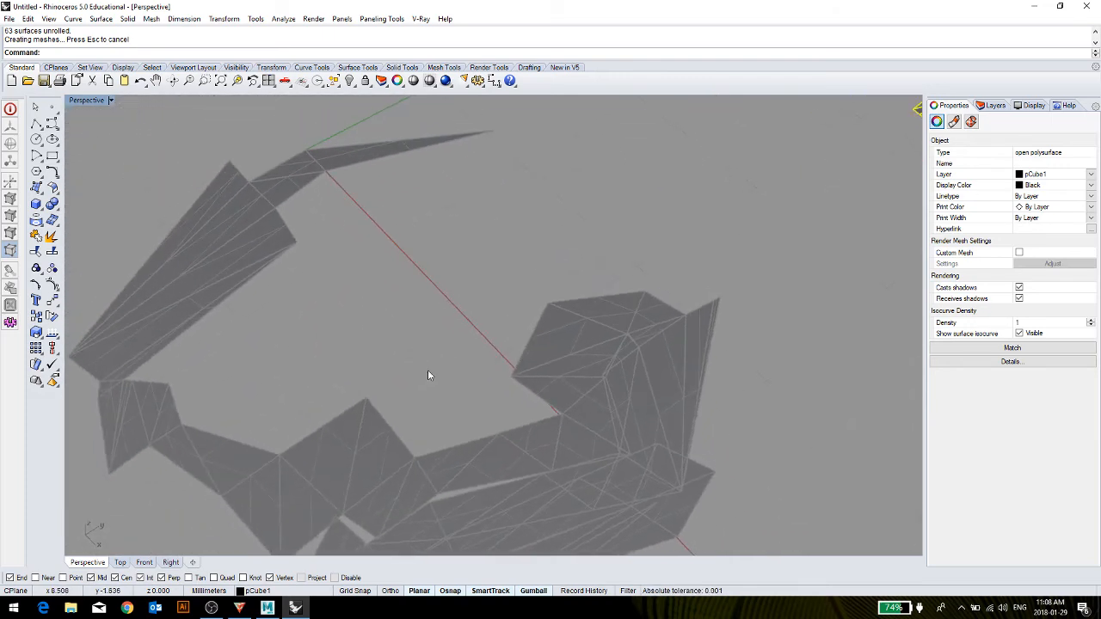
pyautogui.scroll(-6, 620, 450)
pyautogui.doubleClick(100, 103)
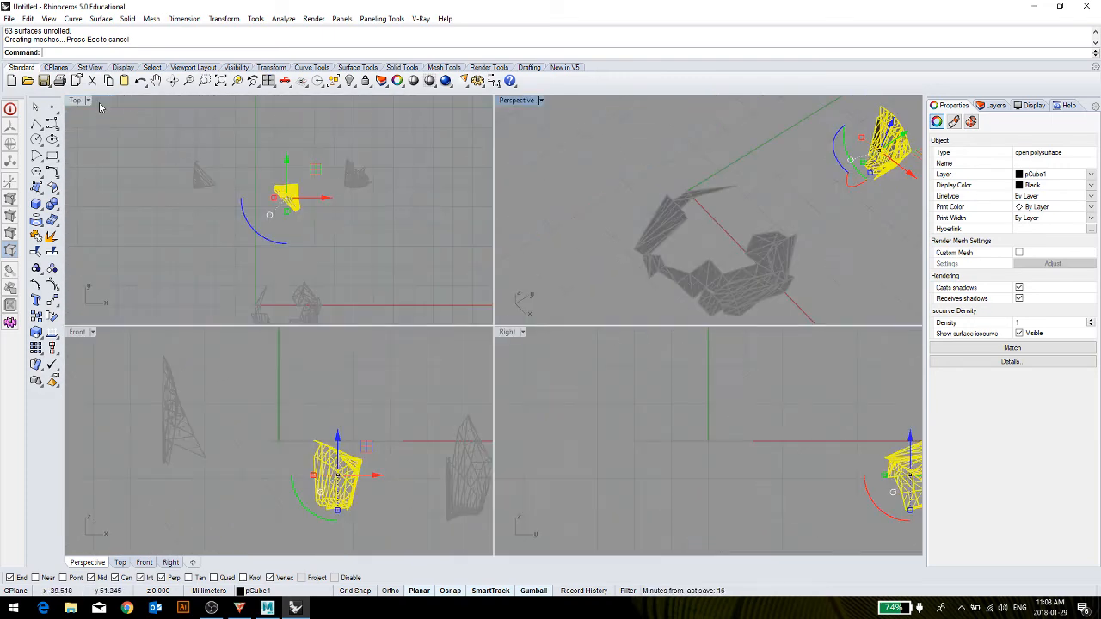
pyautogui.click(270, 257)
pyautogui.scroll(8, 286, 186)
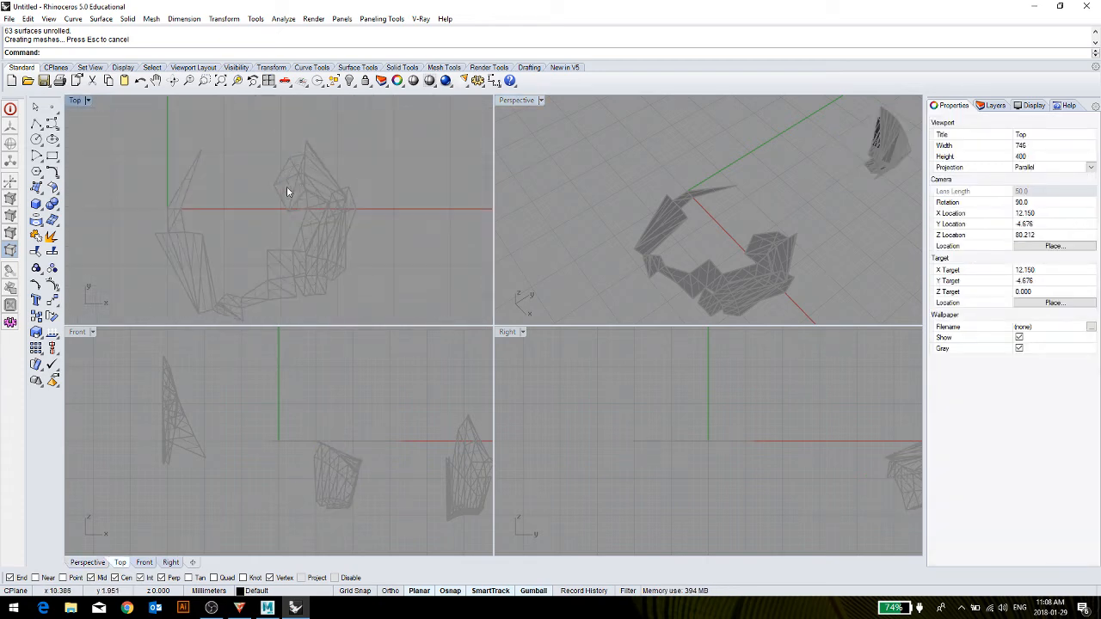
pyautogui.scroll(-6, 365, 213)
pyautogui.moveTo(353, 186); pyautogui.dragTo(297, 359, button='right')
pyautogui.moveTo(239, 228); pyautogui.dragTo(245, 99, button='right')
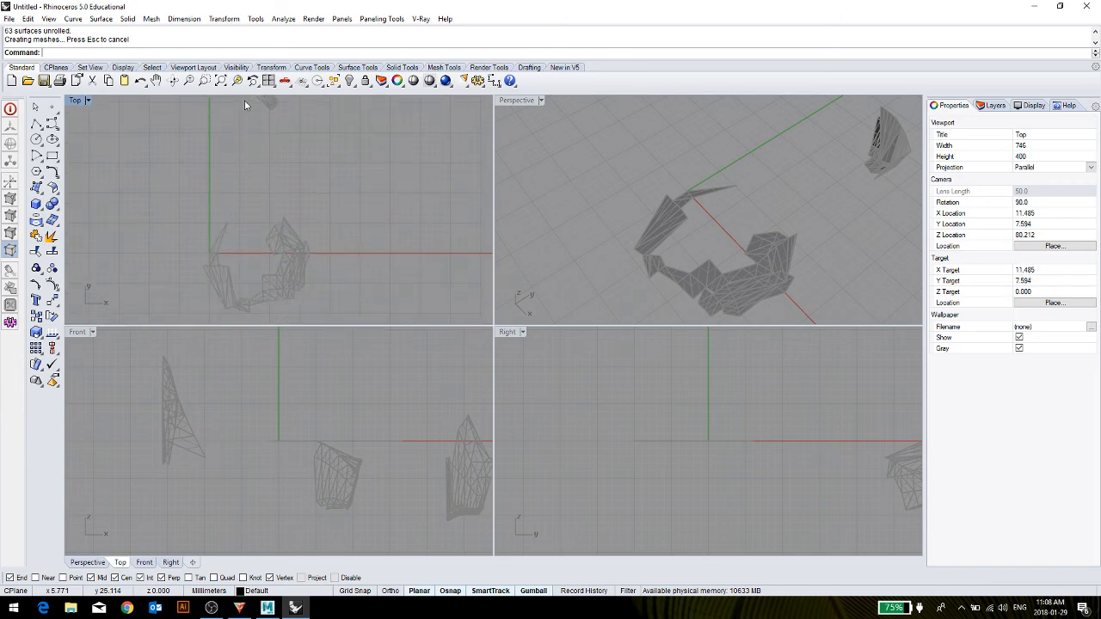
pyautogui.scroll(-3, 275, 178)
pyautogui.scroll(9, 288, 247)
# Select the unrolled flat pattern and move it in the Top view so it sits around the origin.
pyautogui.click(309, 232)
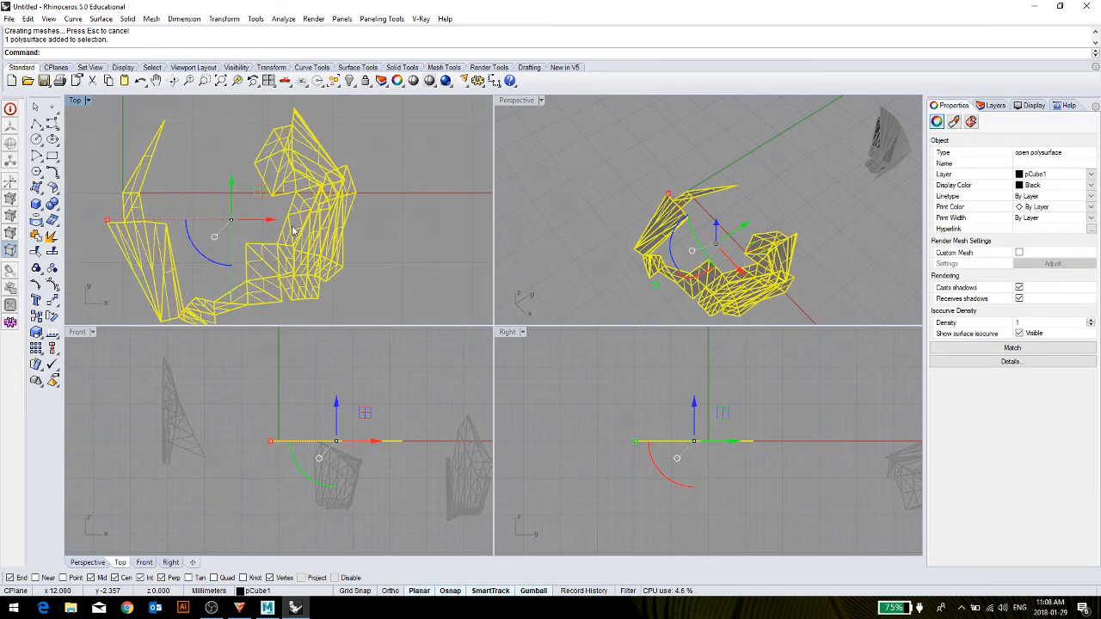
pyautogui.scroll(-2, 288, 209)
pyautogui.moveTo(284, 193); pyautogui.dragTo(277, 159)
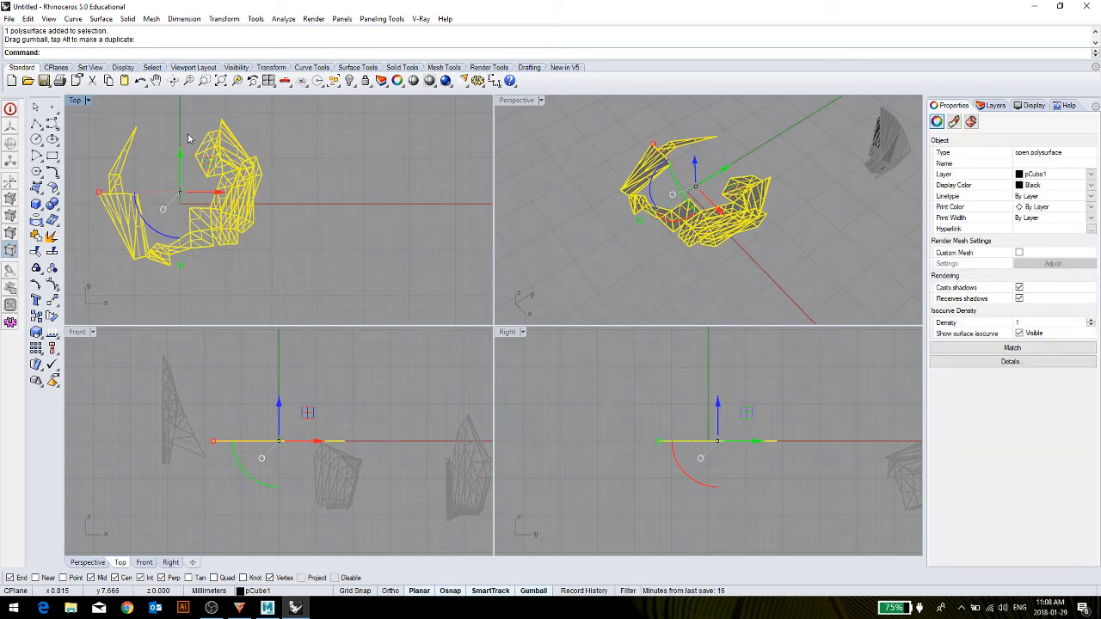
pyautogui.moveTo(210, 165); pyautogui.dragTo(203, 167)
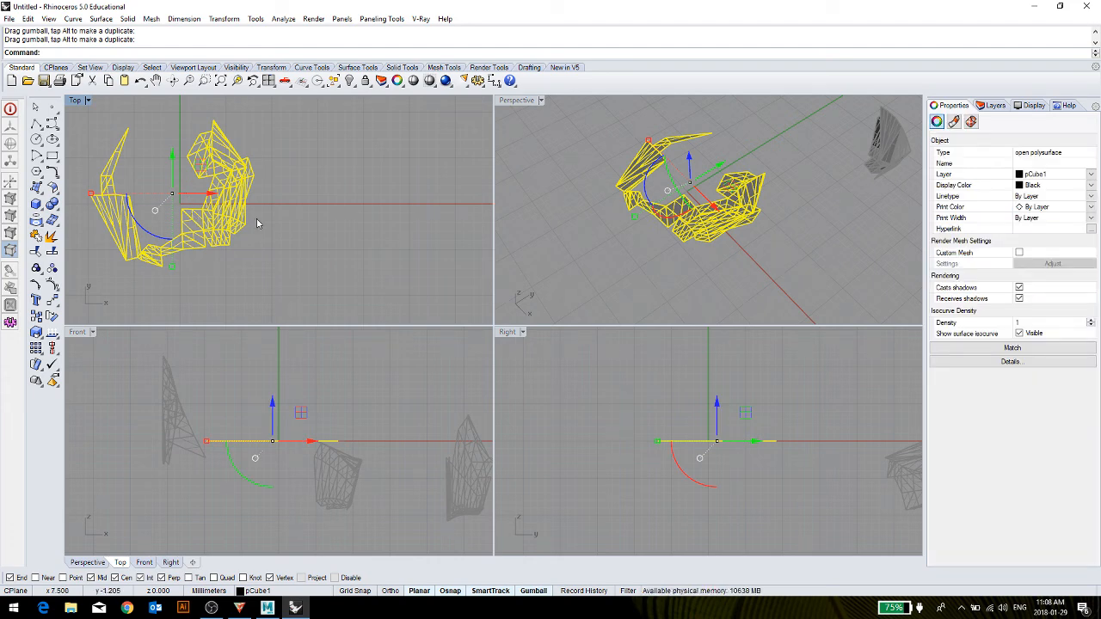
pyautogui.click(74, 108)
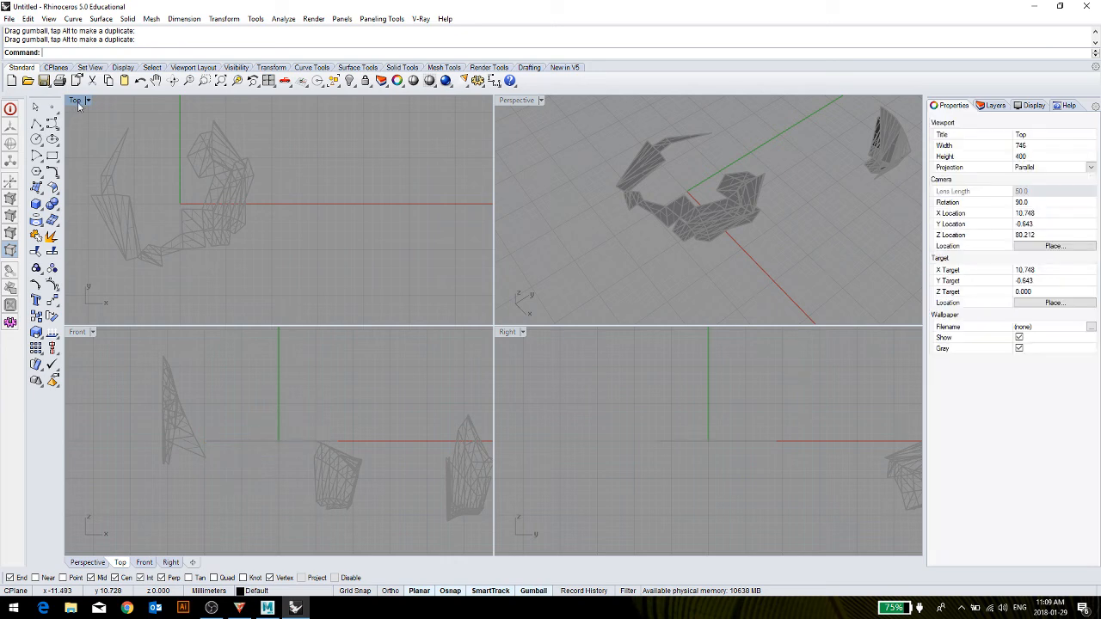
# Maximize the Top view and explode the flat pattern into separate surfaces.
pyautogui.doubleClick(75, 101)
pyautogui.scroll(-3, 233, 175)
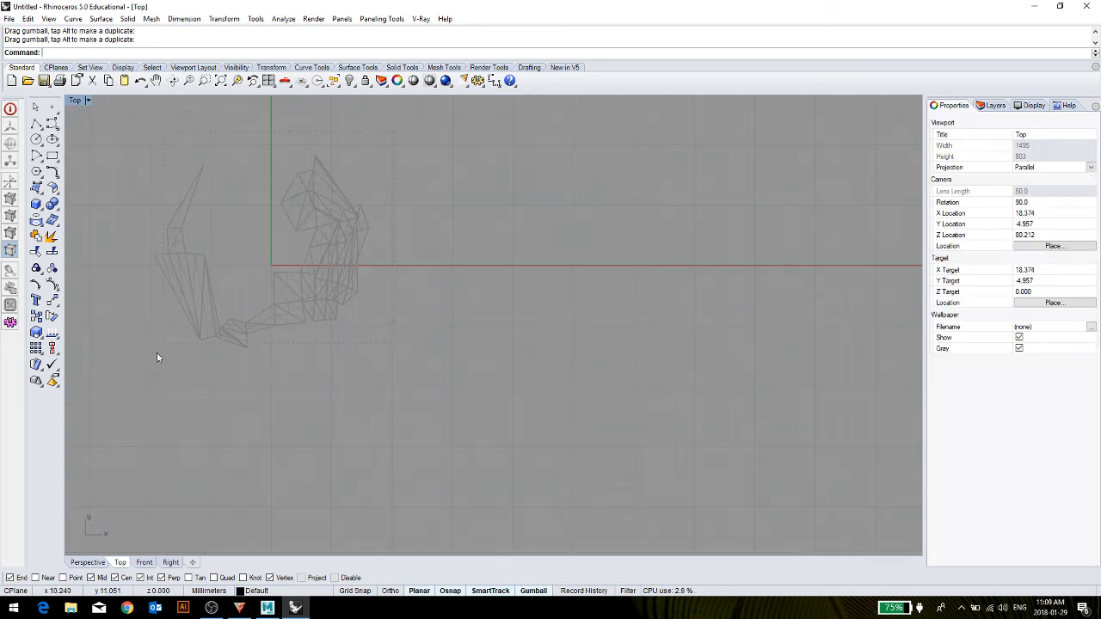
pyautogui.hotkey('ctrl', 'a')
pyautogui.write('E')
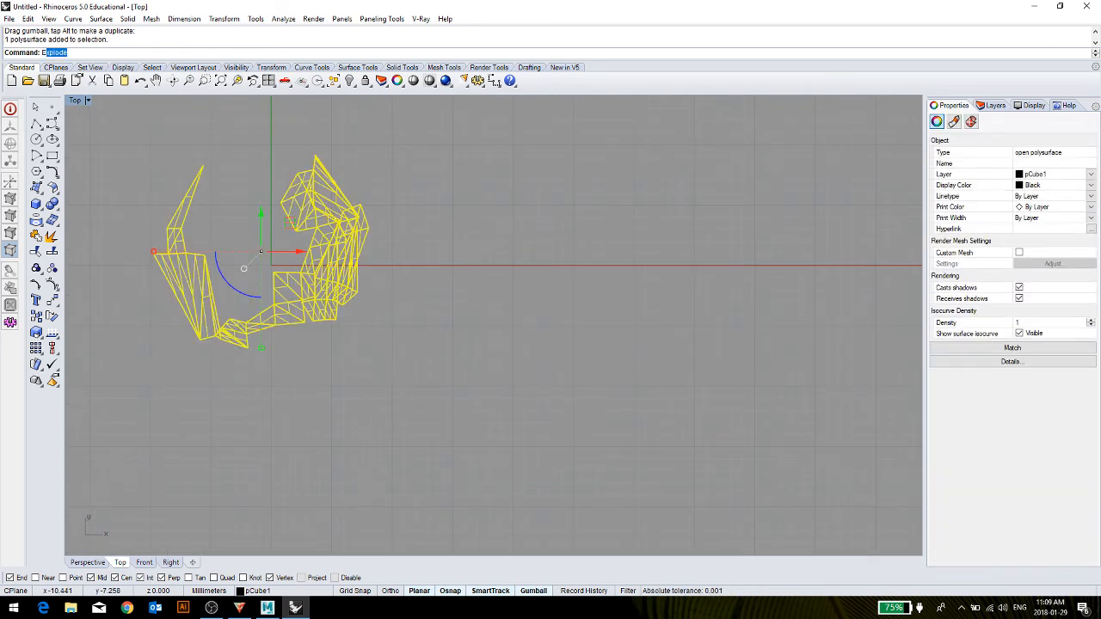
pyautogui.press('Return')
# Try pulling a narrow triangular face out of the overlapping part of the pattern in the positive X direction.
pyautogui.click(211, 230)
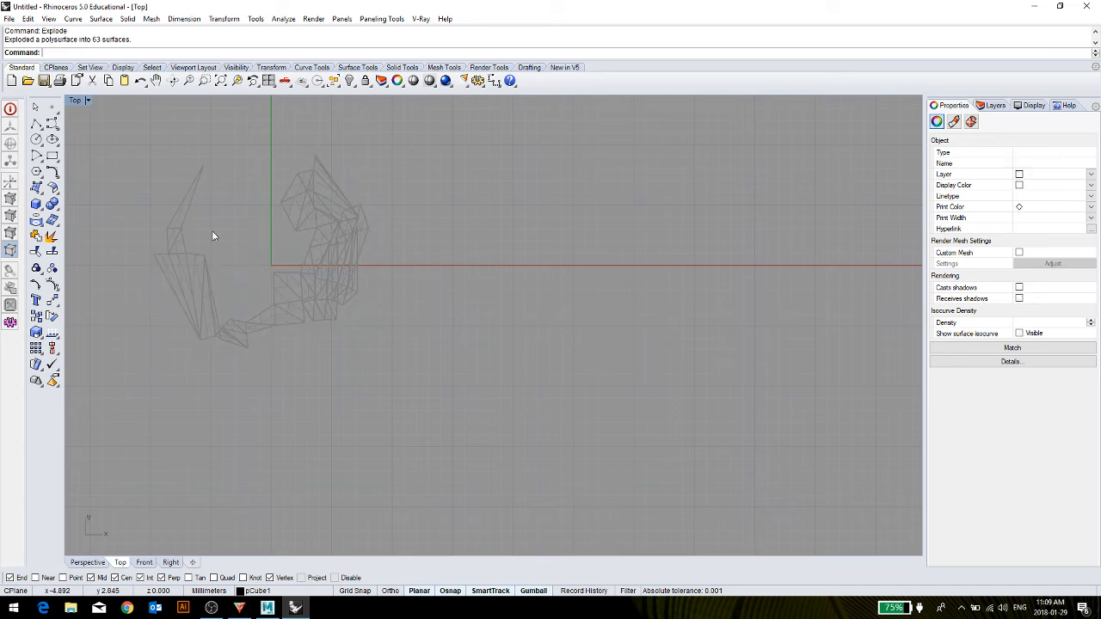
pyautogui.click(175, 219)
pyautogui.click(180, 248)
pyautogui.click(197, 281)
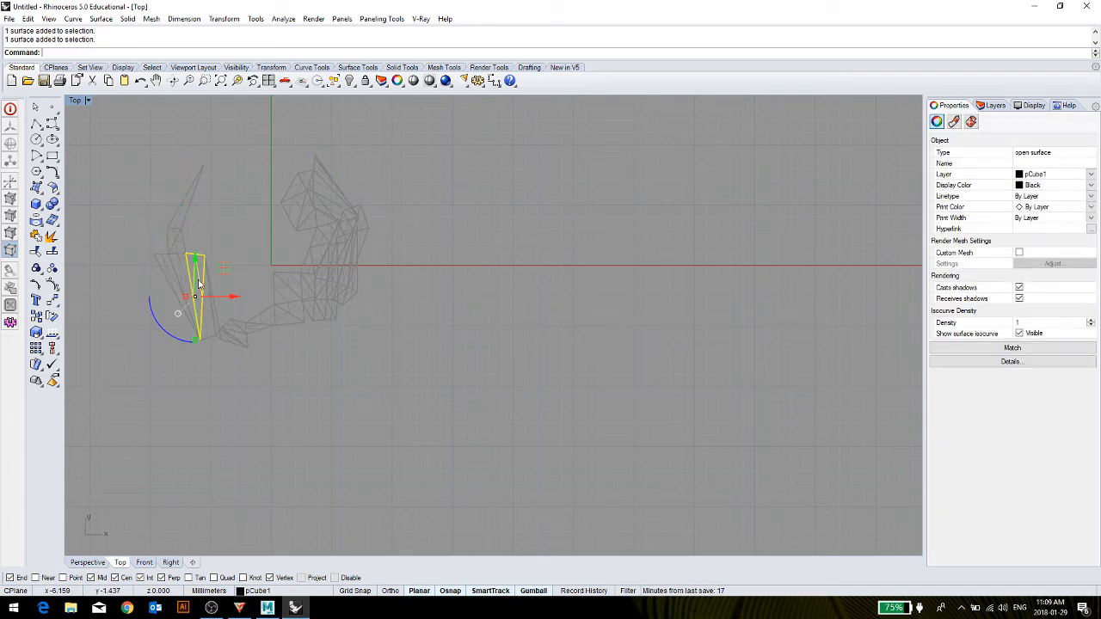
pyautogui.click(291, 282)
pyautogui.scroll(4, 363, 234)
pyautogui.click(352, 347)
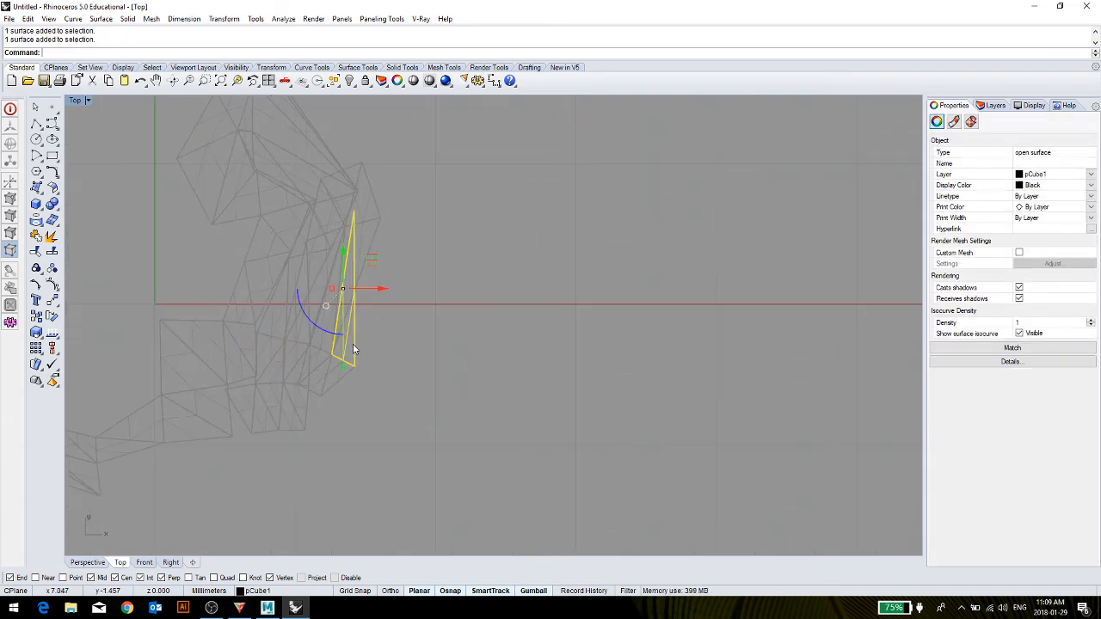
pyautogui.moveTo(353, 292); pyautogui.dragTo(462, 292)
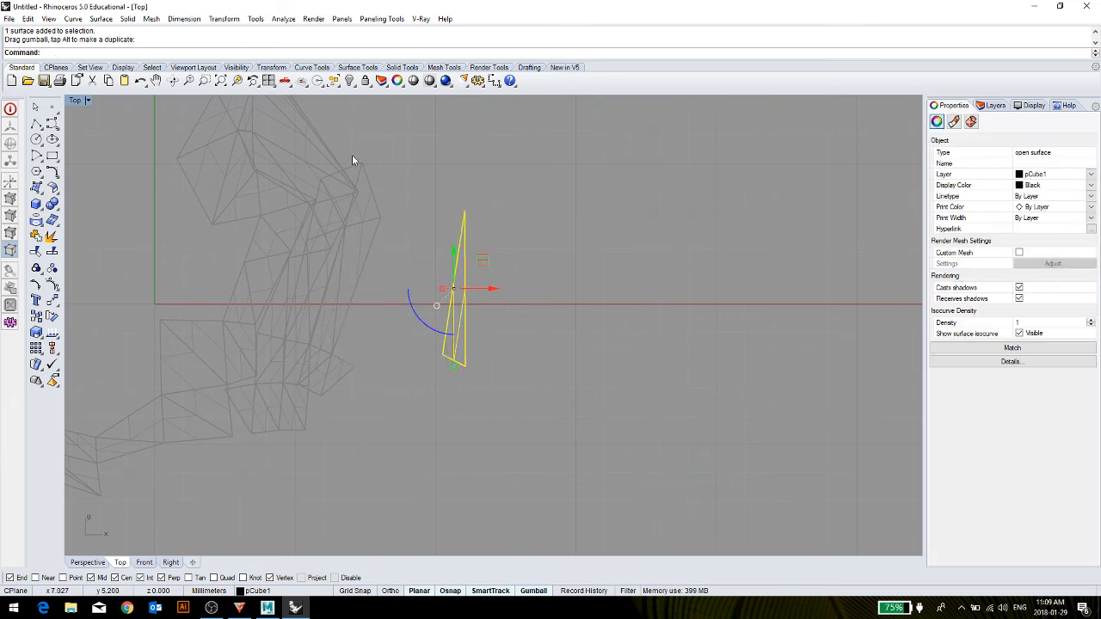
# Check individual faces near the overlap, and undo the face move and the explode of the flat pattern.
pyautogui.scroll(2, 348, 159)
pyautogui.scroll(1, 334, 163)
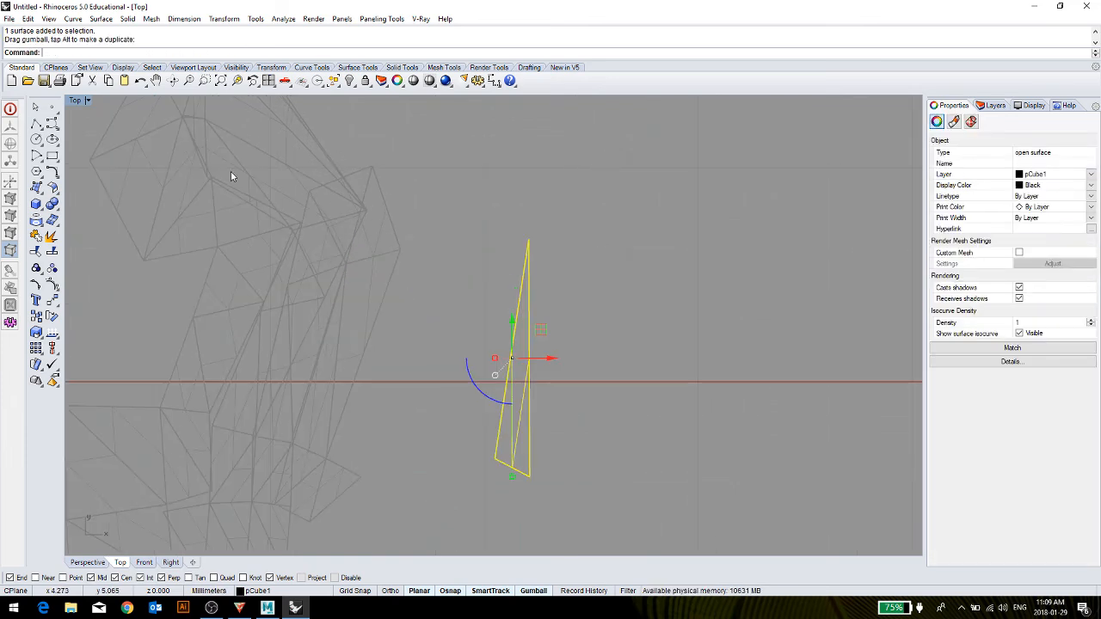
pyautogui.click(221, 219)
pyautogui.click(187, 256)
pyautogui.click(227, 238)
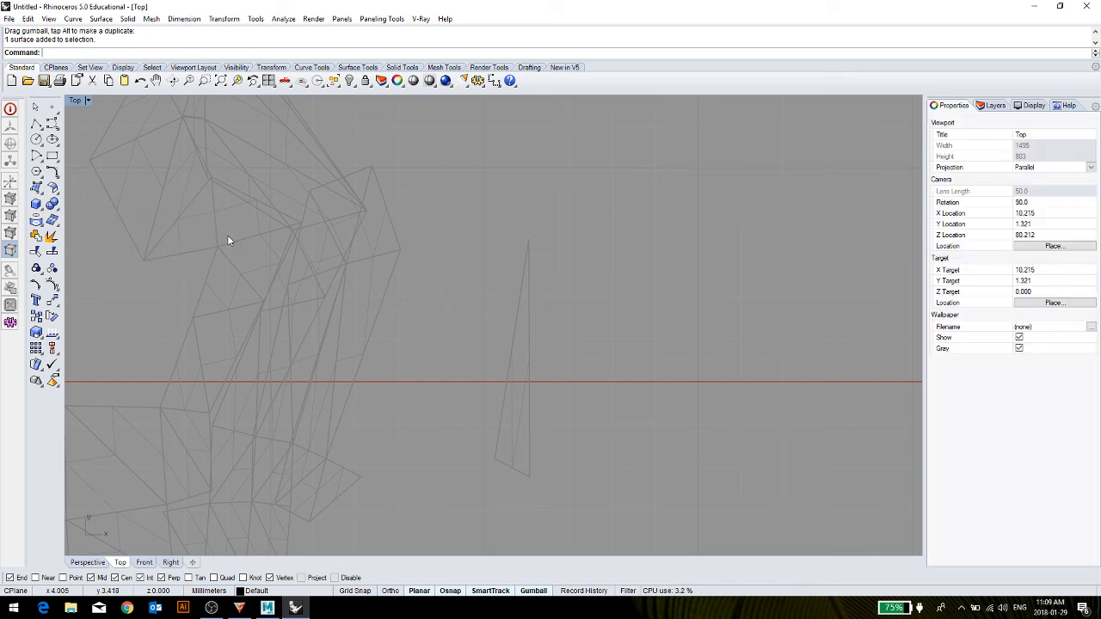
pyautogui.click(257, 211)
pyautogui.scroll(-2, 258, 211)
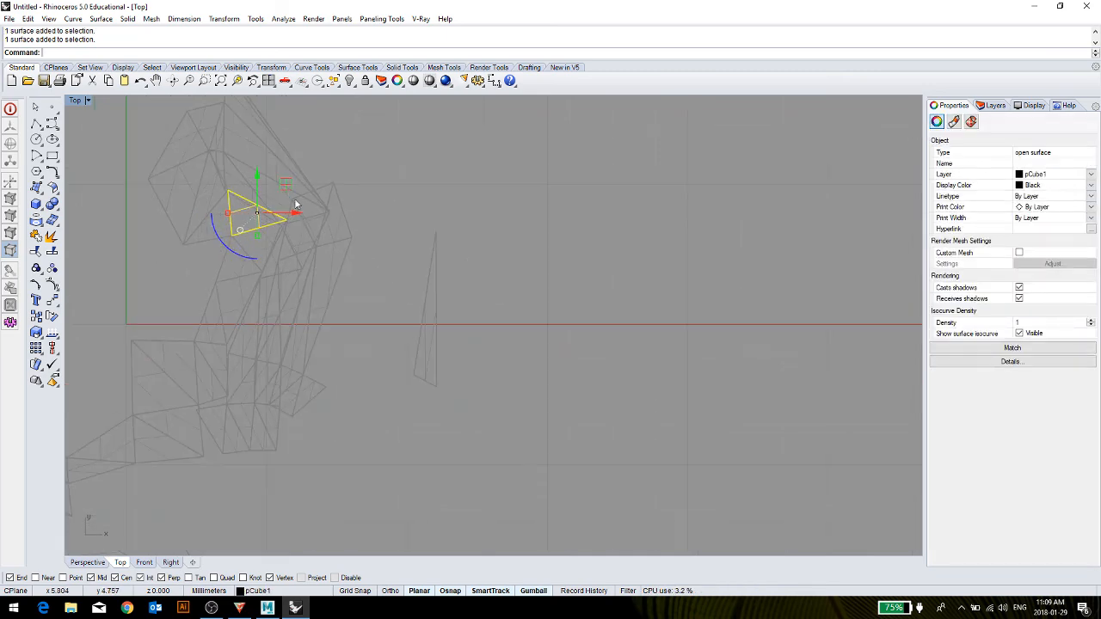
pyautogui.scroll(-2, 389, 282)
pyautogui.hotkey('ctrl', 'z')
pyautogui.hotkey('ctrl', 'z')
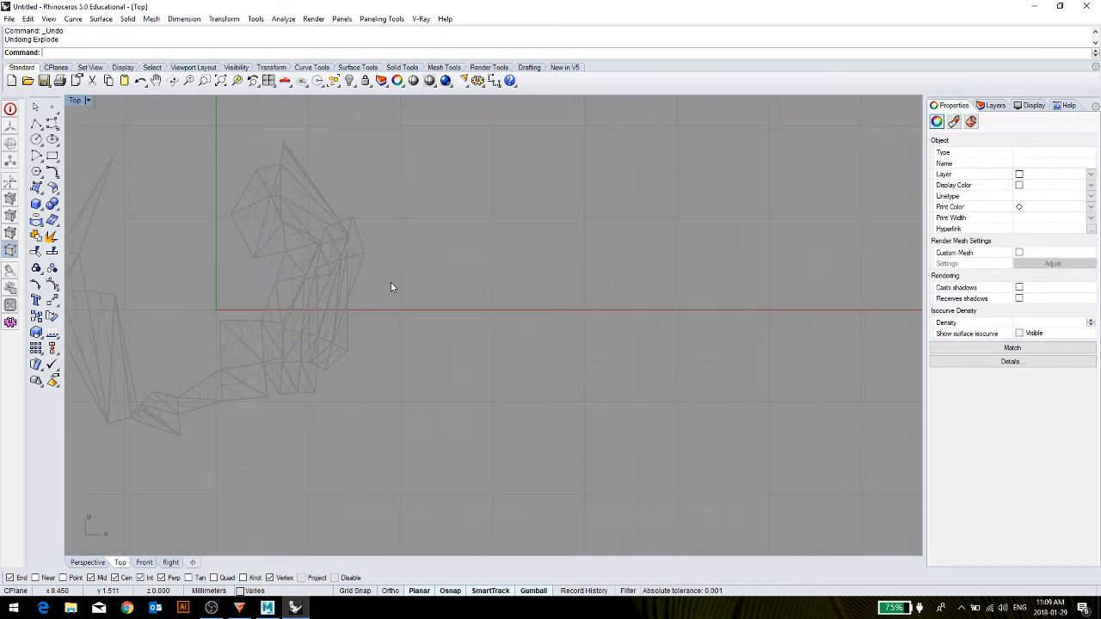
# Select the whole flat pattern and explode it into separate surfaces again.
pyautogui.scroll(-2, 390, 273)
pyautogui.click(346, 259)
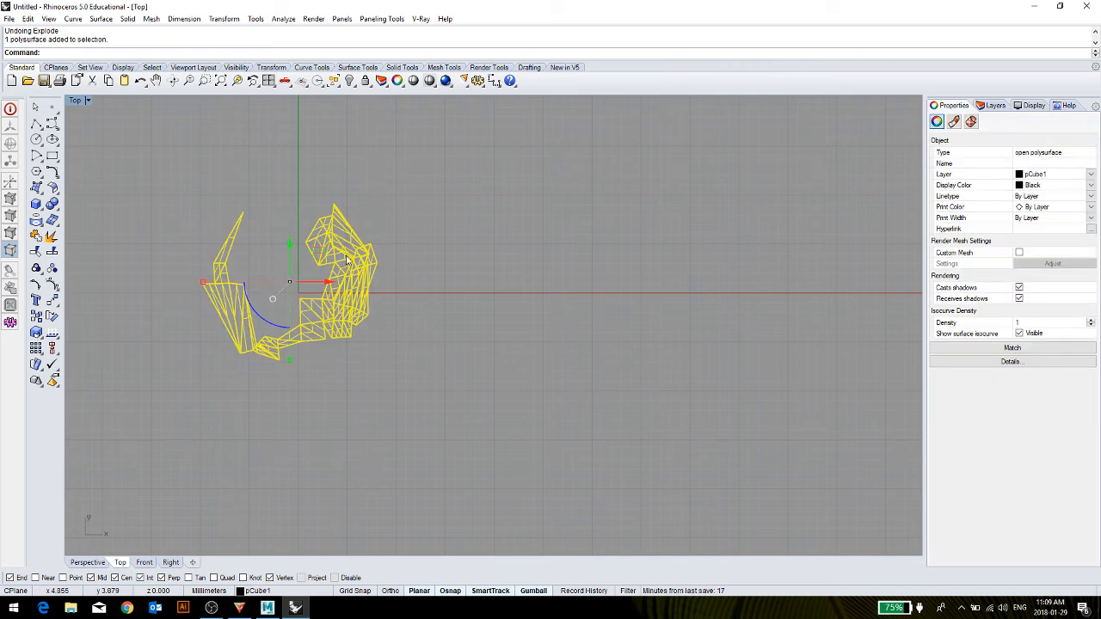
pyautogui.write('explode')
pyautogui.press('Return')
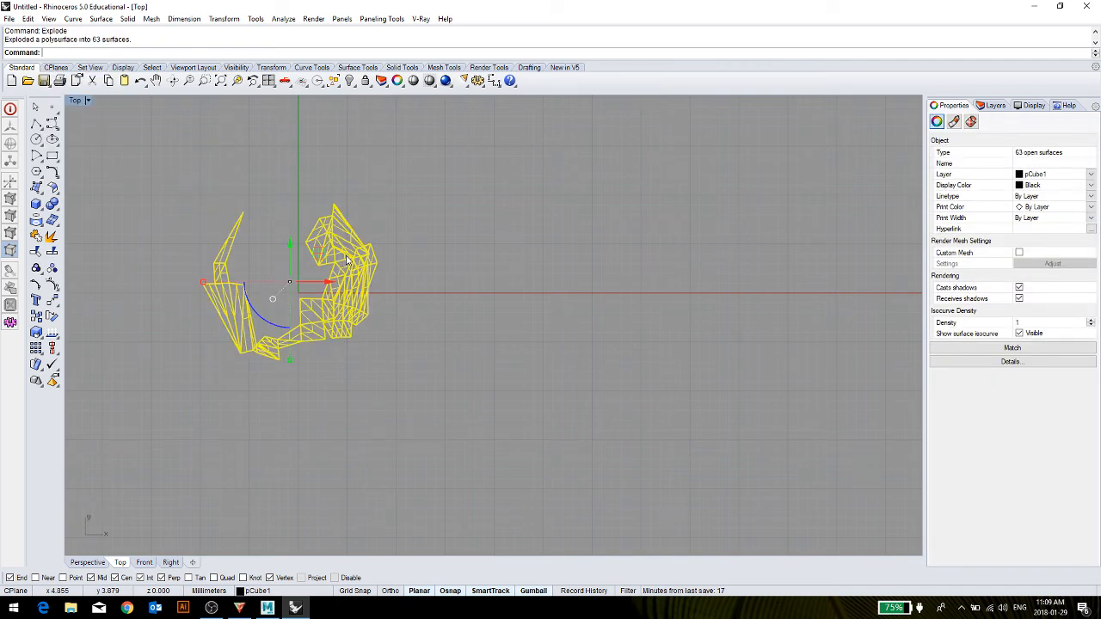
# Create Silhouette curves from all the exploded surfaces and move the curves away from the pattern in the positive X direction.
pyautogui.moveTo(401, 199); pyautogui.dragTo(150, 405)
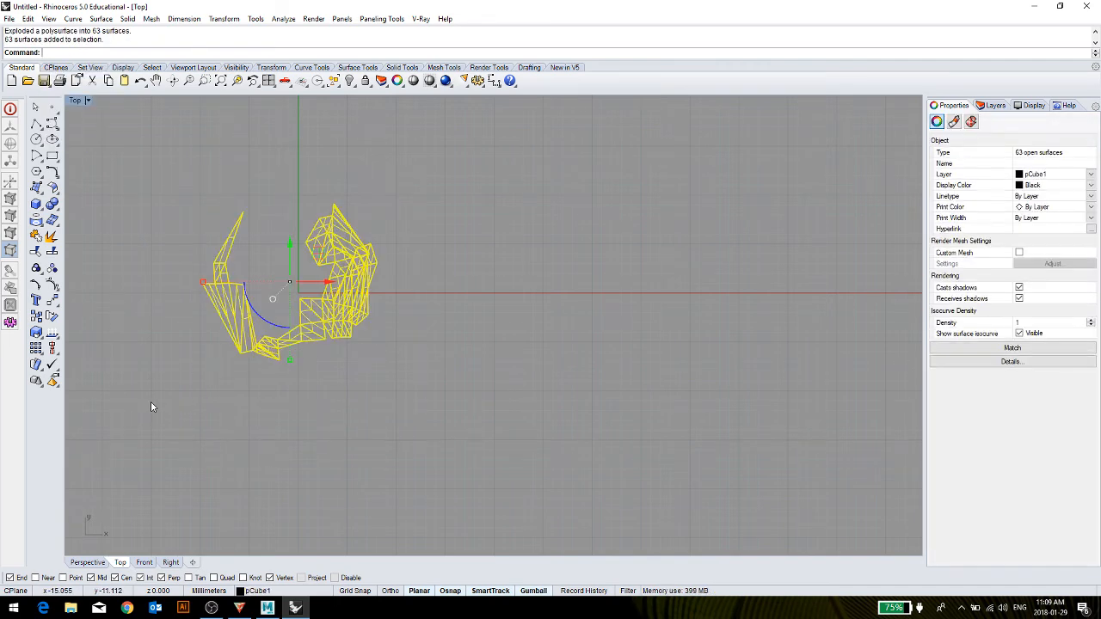
pyautogui.write('Silhouette')
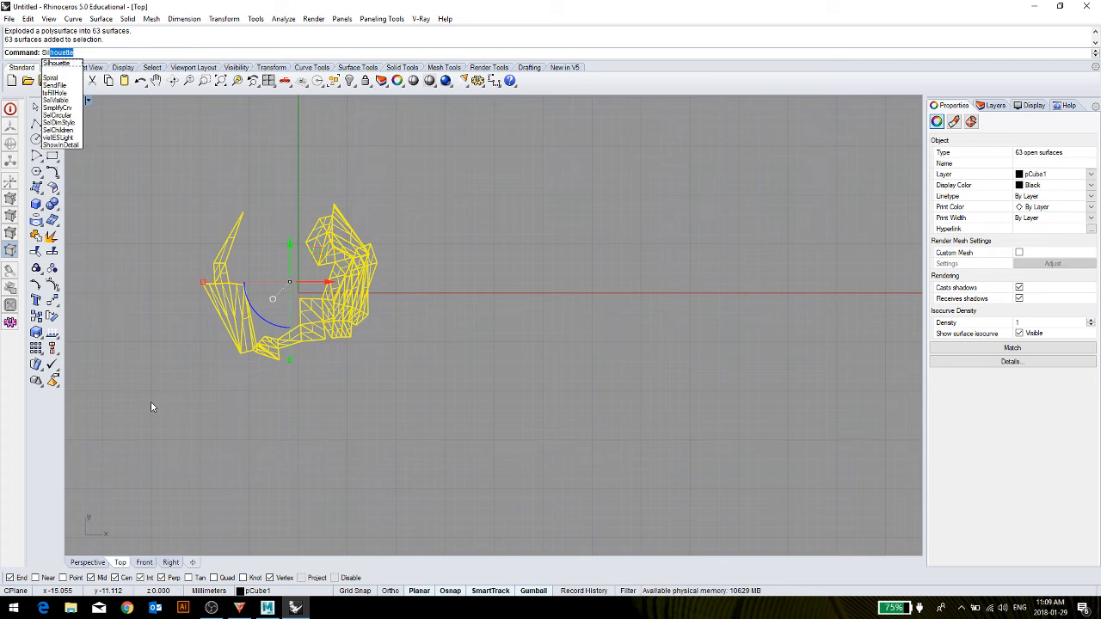
pyautogui.press('Return')
pyautogui.moveTo(319, 284); pyautogui.dragTo(543, 284)
pyautogui.scroll(2, 527, 232)
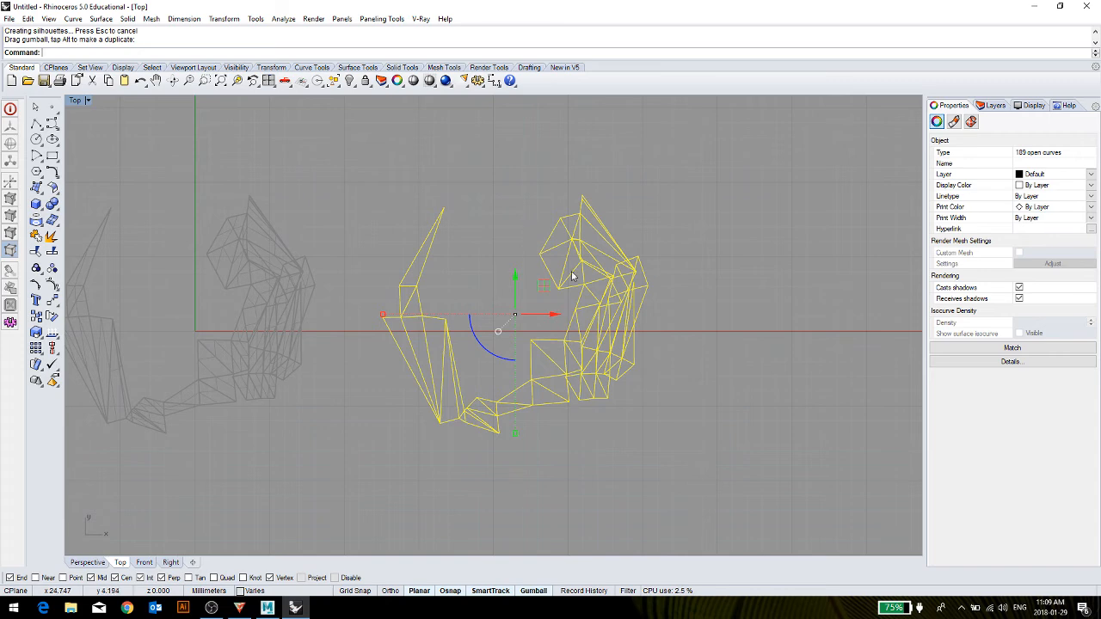
pyautogui.scroll(2, 617, 277)
pyautogui.click(291, 293)
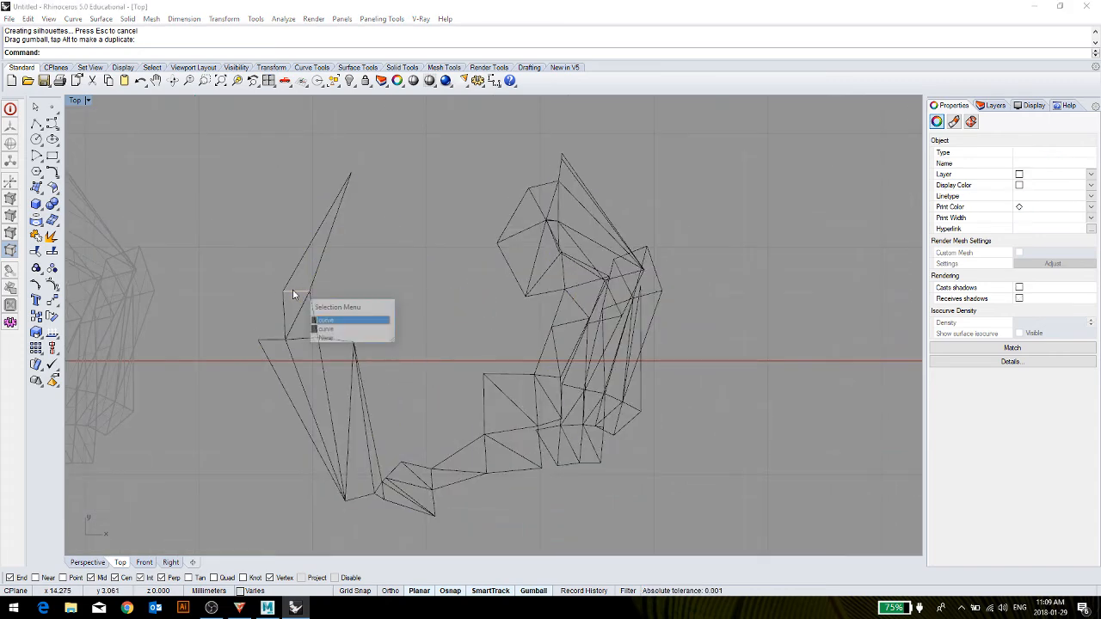
pyautogui.click(444, 262)
pyautogui.scroll(-8, 444, 260)
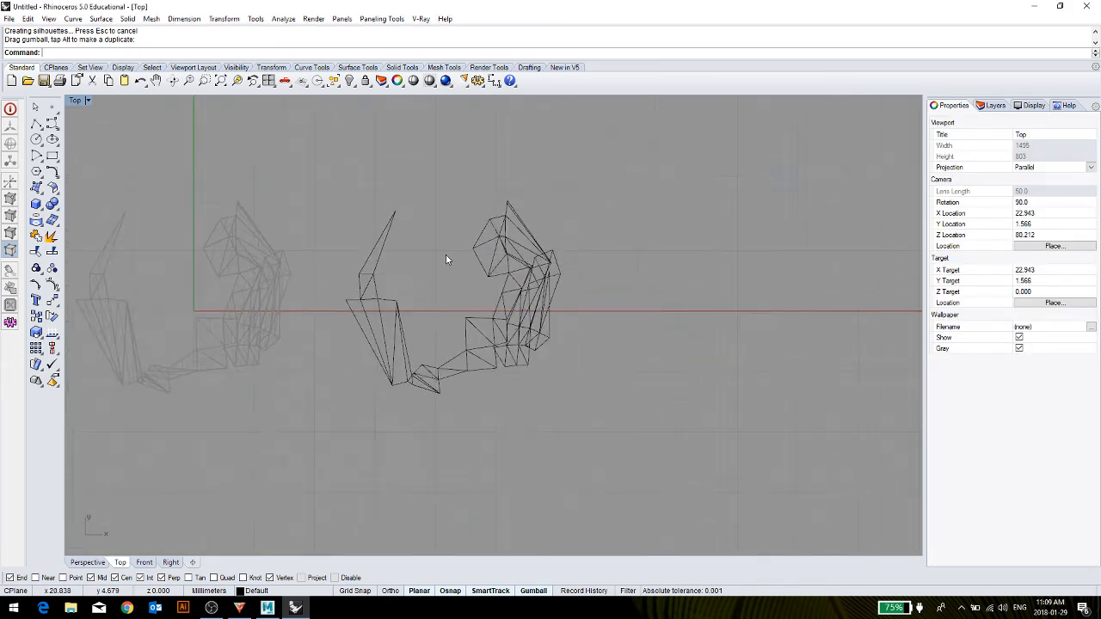
pyautogui.hotkey('ctrl', 'a')
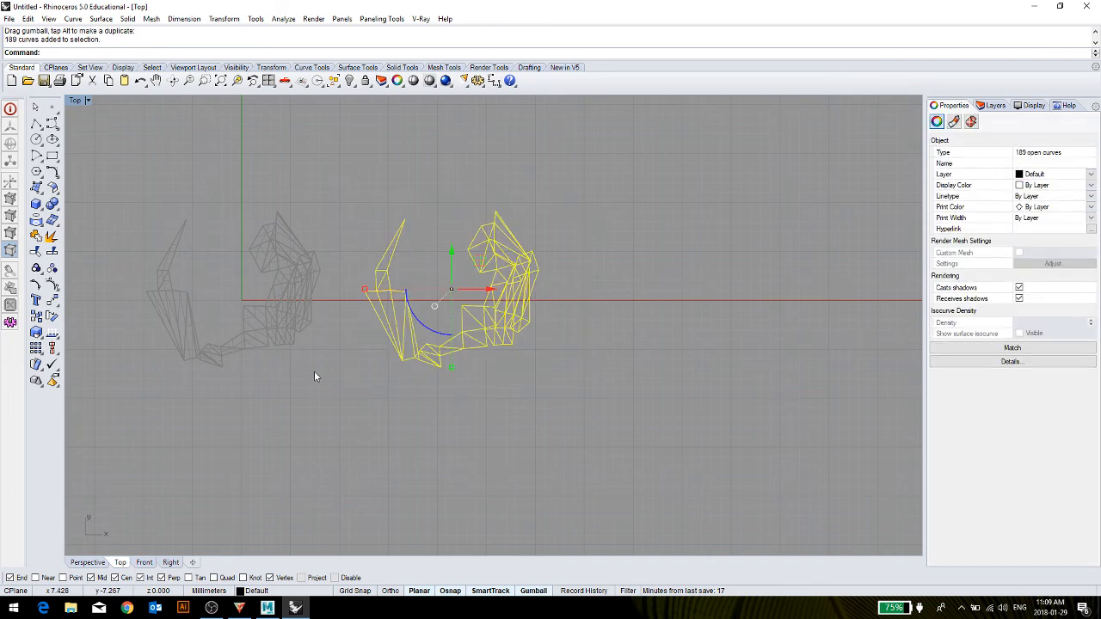
pyautogui.write('DupBorder')
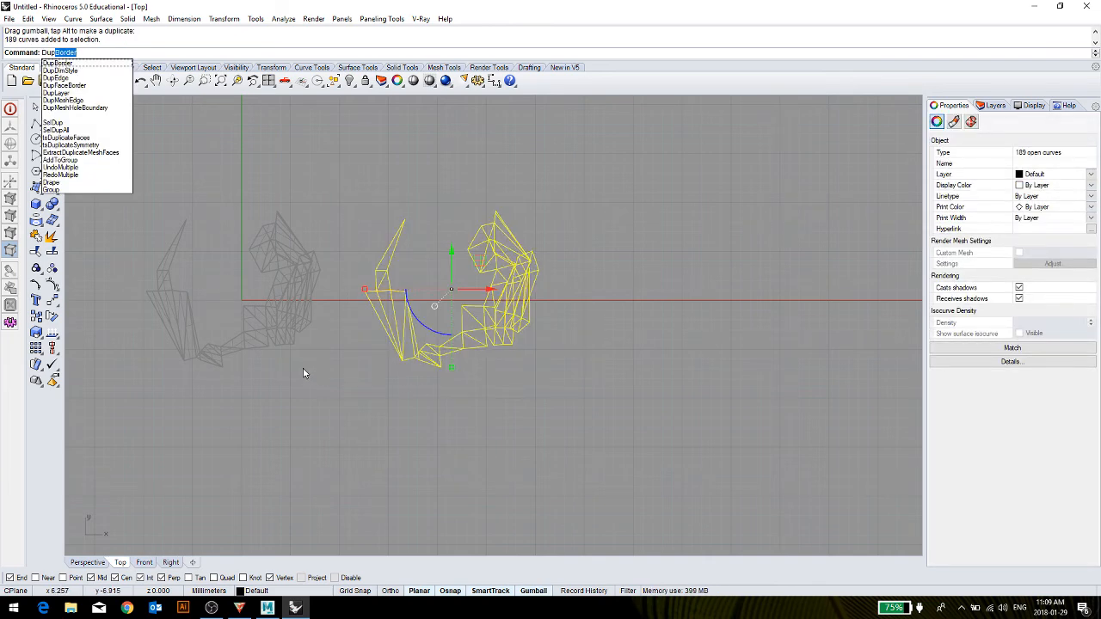
pyautogui.click(302, 372)
pyautogui.hotkey('ctrl', 'a')
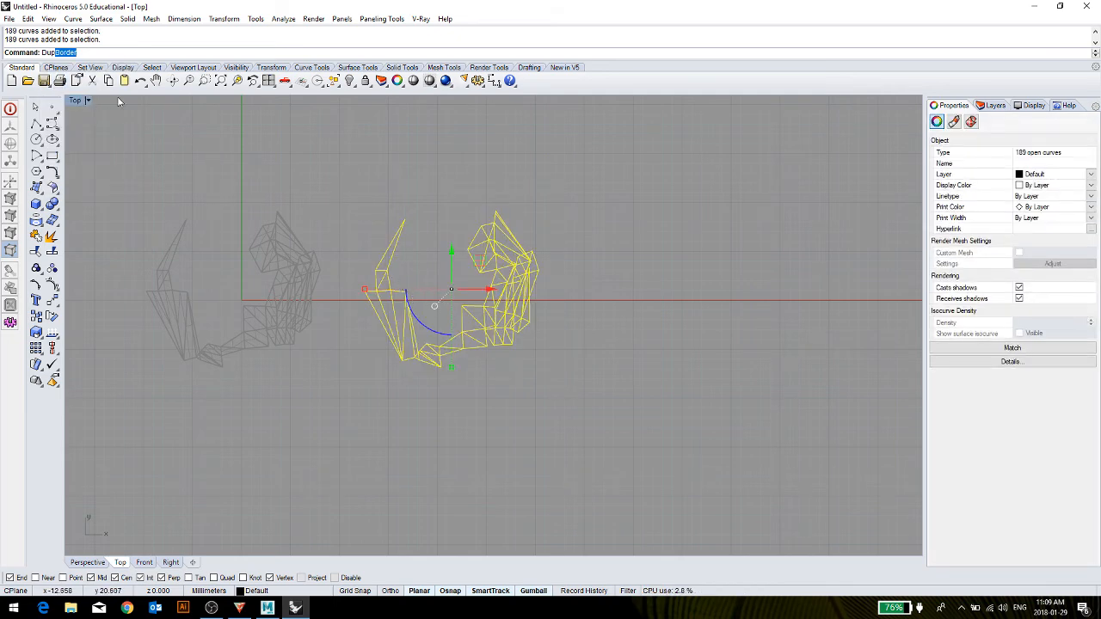
pyautogui.click(152, 67)
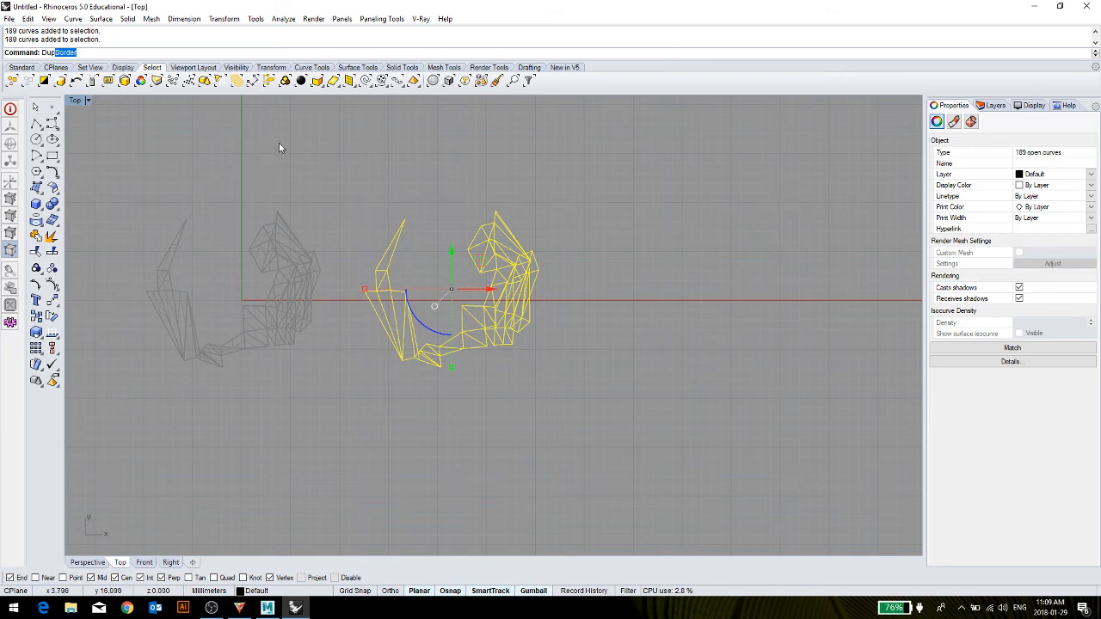
pyautogui.write('Dupse')
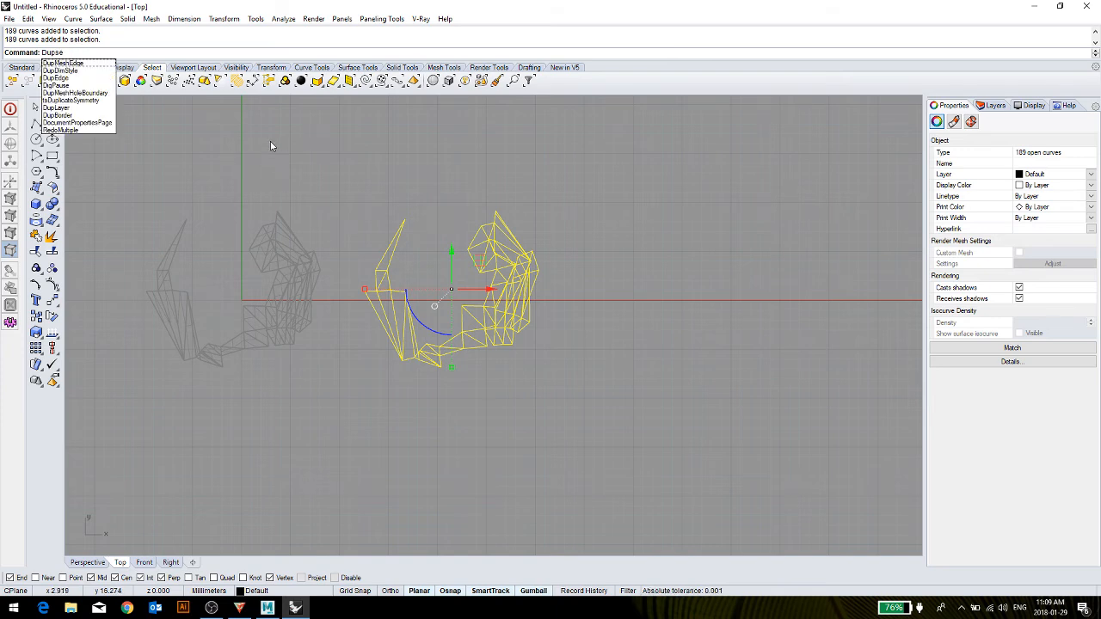
pyautogui.click(243, 137)
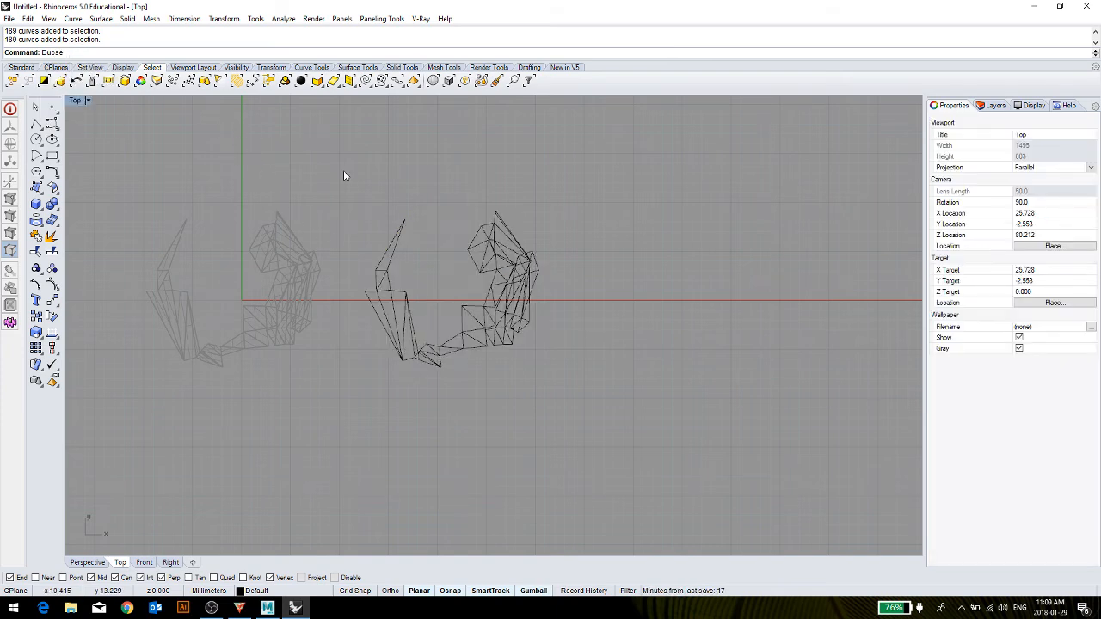
pyautogui.write('l')
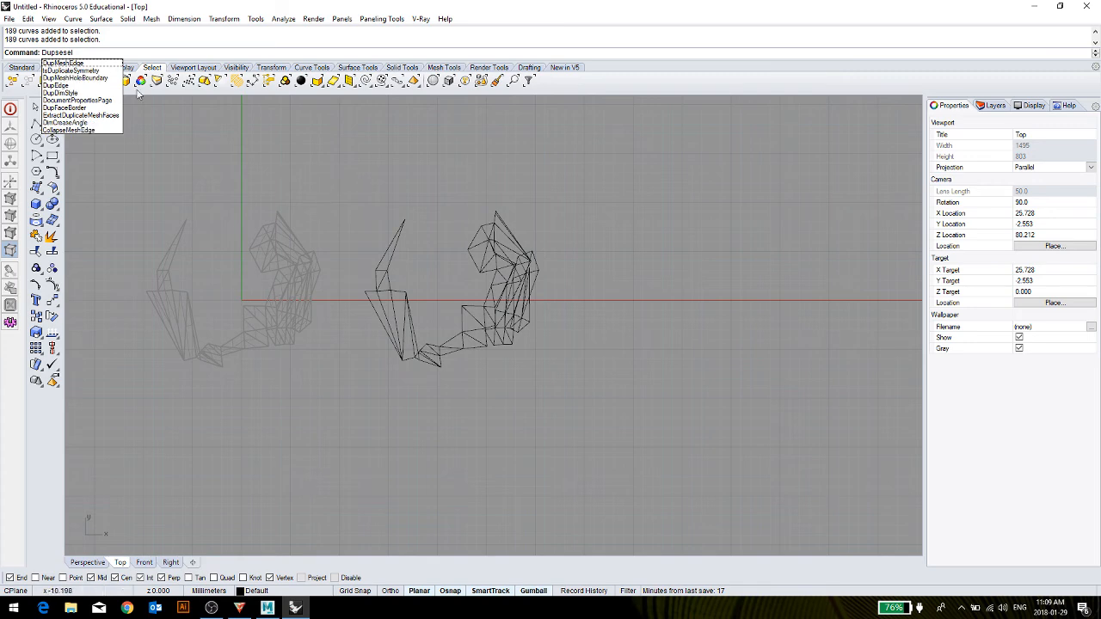
# Select the duplicate silhouette curves with SelDup and delete them.
pyautogui.doubleClick(85, 55)
pyautogui.write('SelAll')
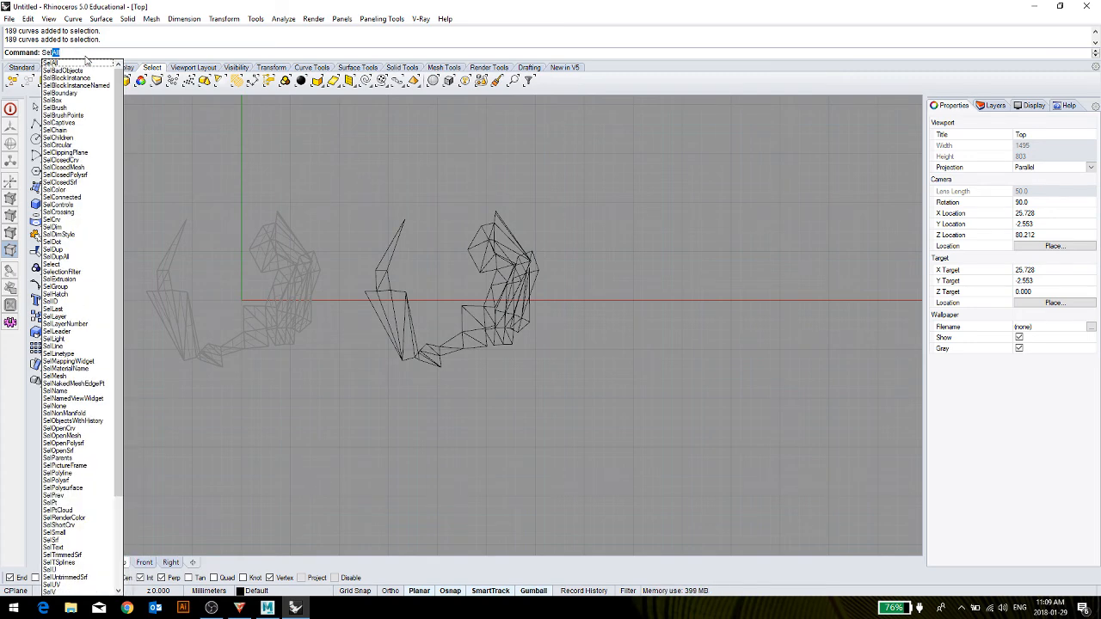
pyautogui.rightClick(85, 59)
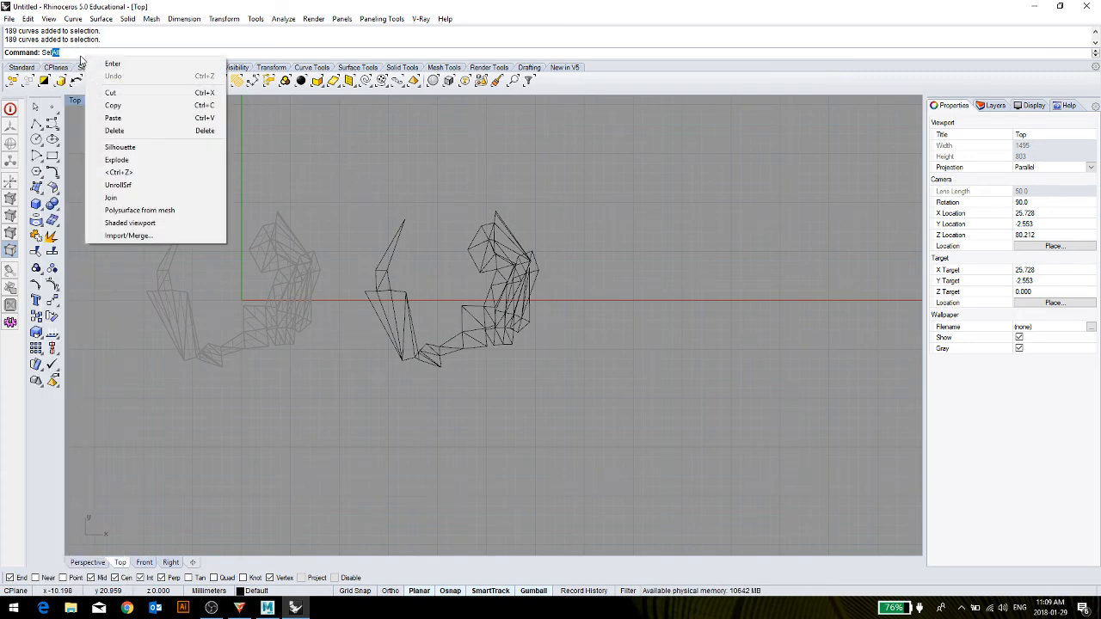
pyautogui.click(81, 59)
pyautogui.write('D')
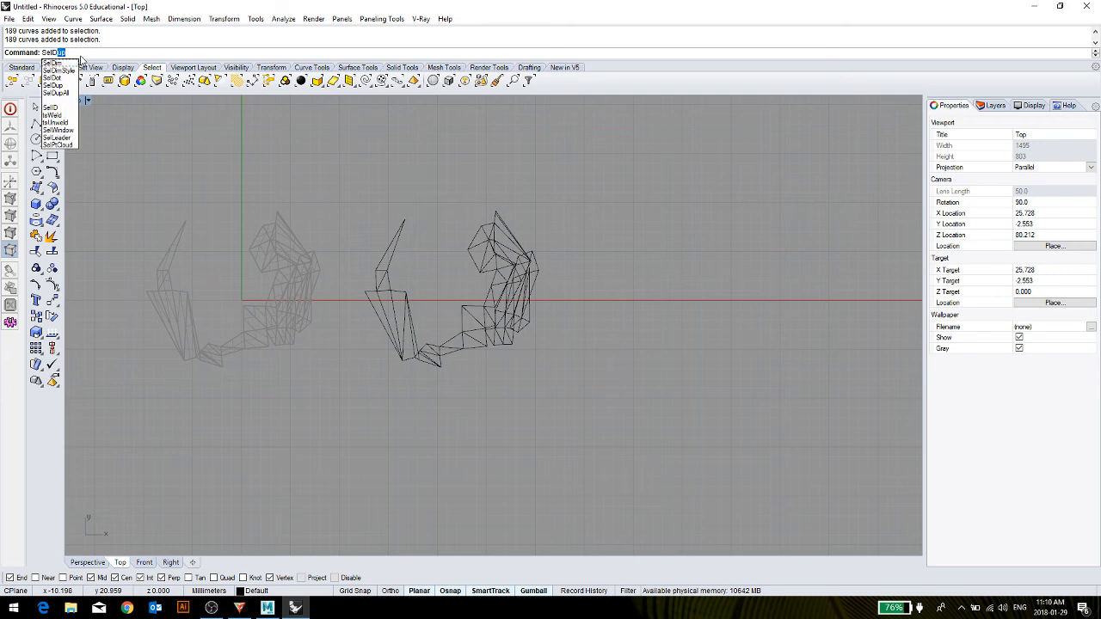
pyautogui.click(55, 85)
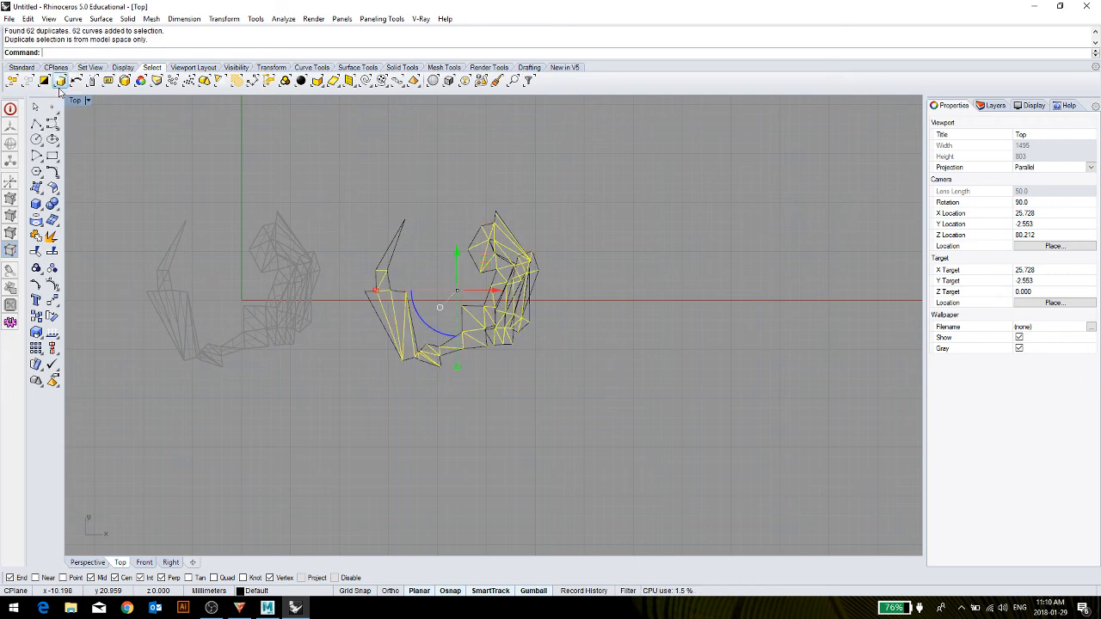
pyautogui.press('Delete')
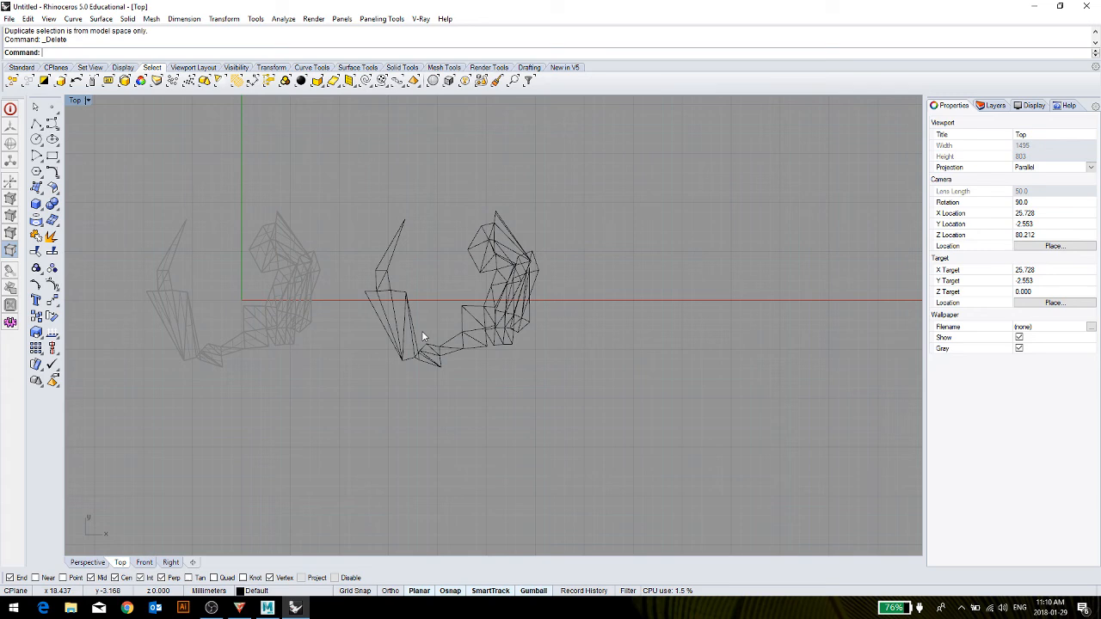
# Check the remaining outline curves for leftover duplicates by selecting single edges and the whole set.
pyautogui.click(382, 271)
pyautogui.click(372, 192)
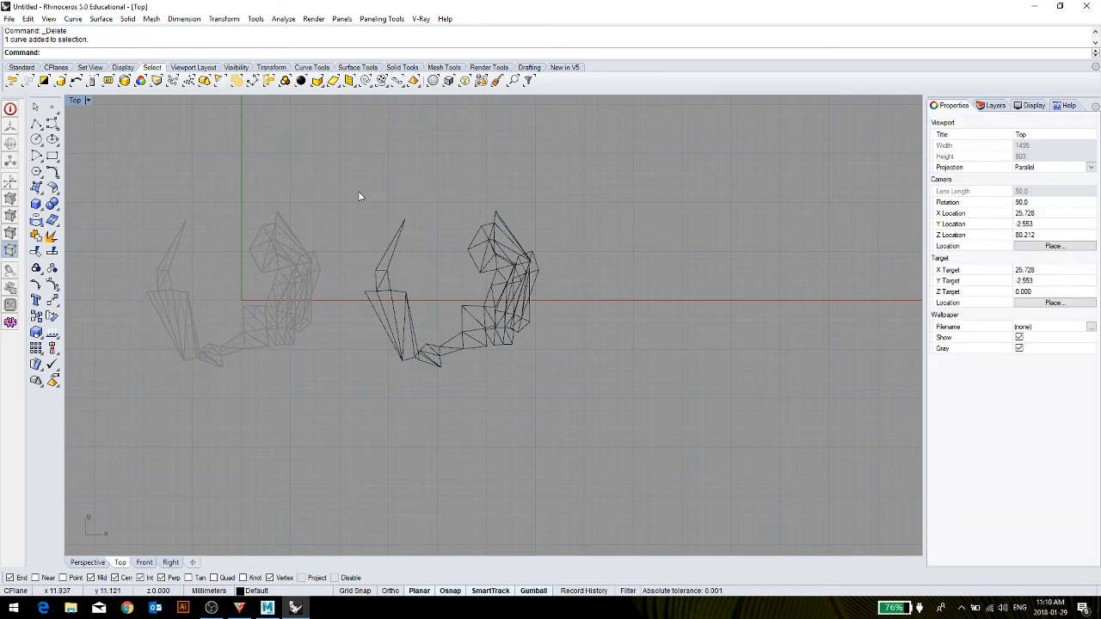
pyautogui.moveTo(343, 194); pyautogui.dragTo(631, 413)
pyautogui.scroll(4, 432, 288)
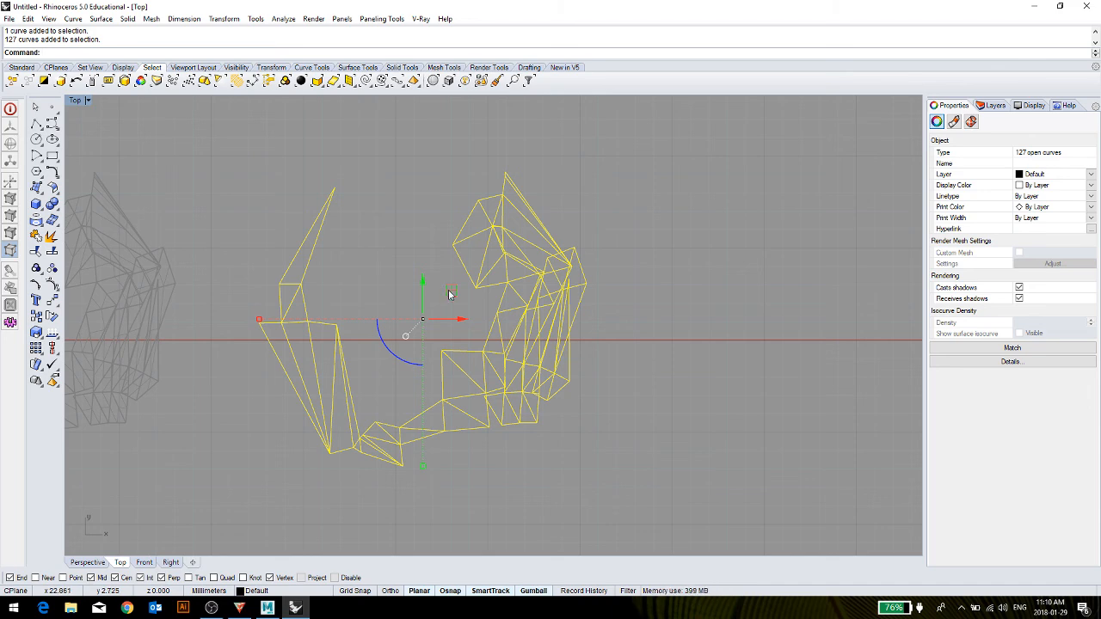
pyautogui.scroll(2, 352, 292)
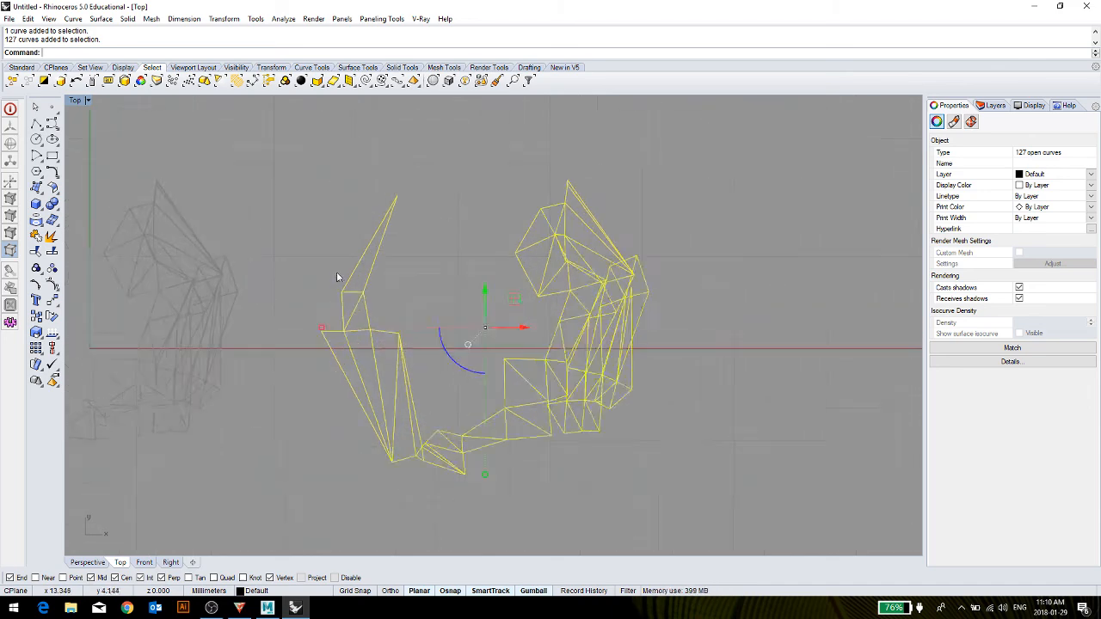
pyautogui.moveTo(360, 290); pyautogui.dragTo(357, 397)
pyautogui.click(379, 318)
pyautogui.scroll(-4, 379, 320)
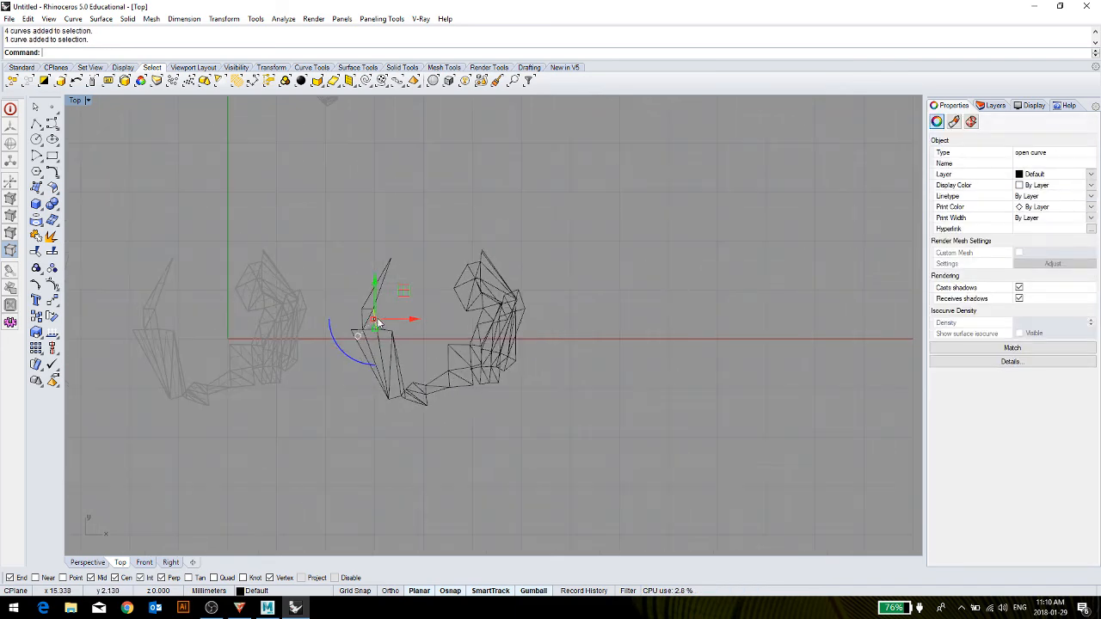
pyautogui.scroll(-3, 428, 309)
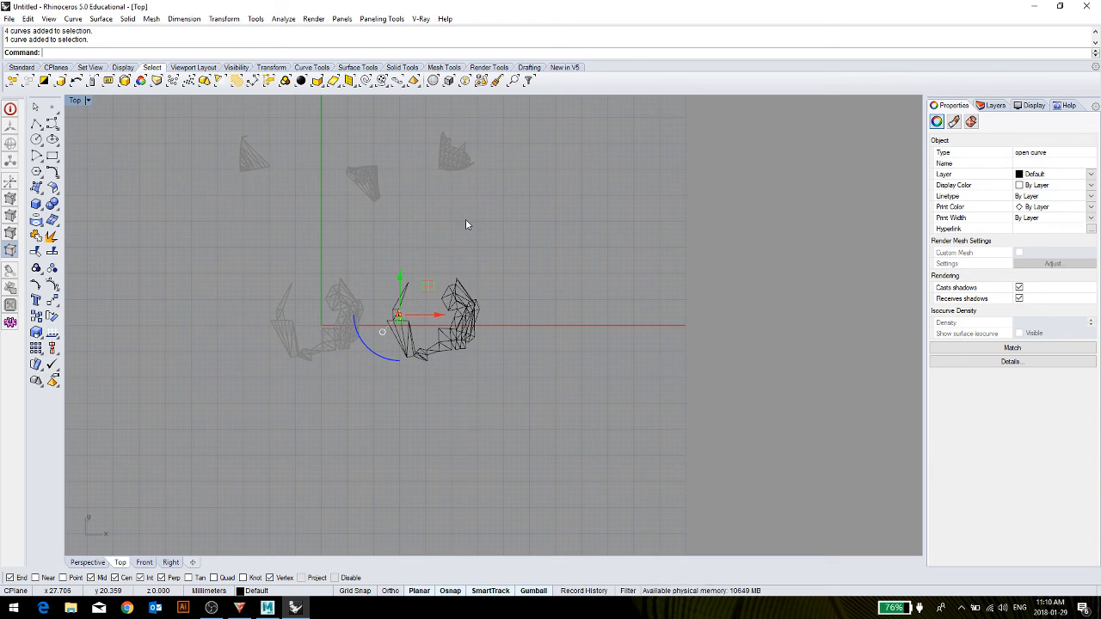
pyautogui.scroll(3, 412, 323)
pyautogui.scroll(3, 412, 323)
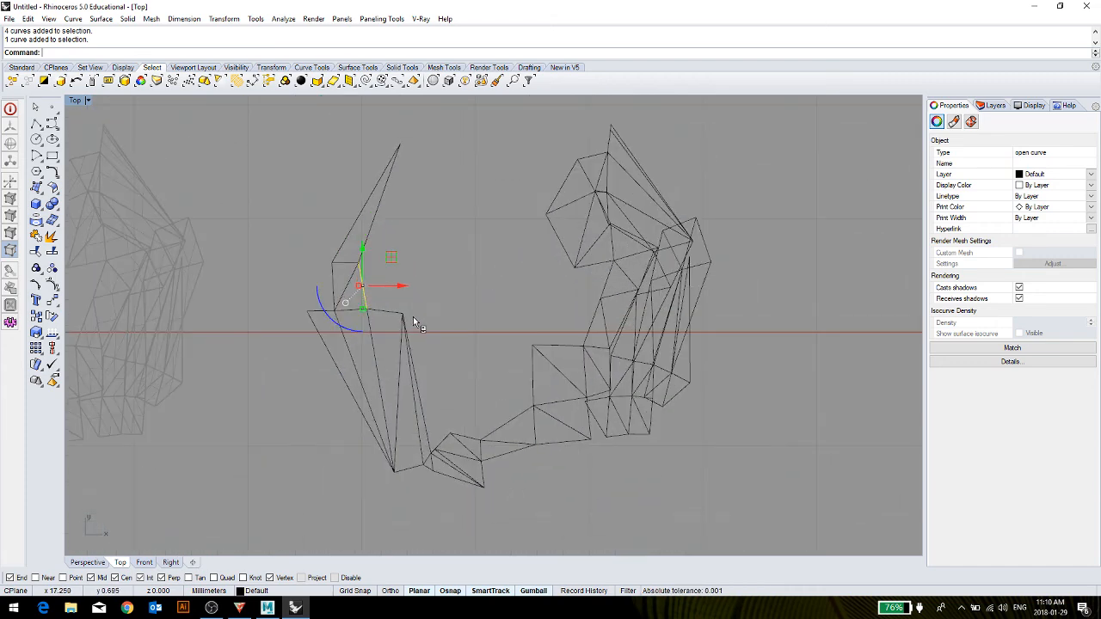
pyautogui.moveTo(412, 321); pyautogui.dragTo(341, 338, button='right')
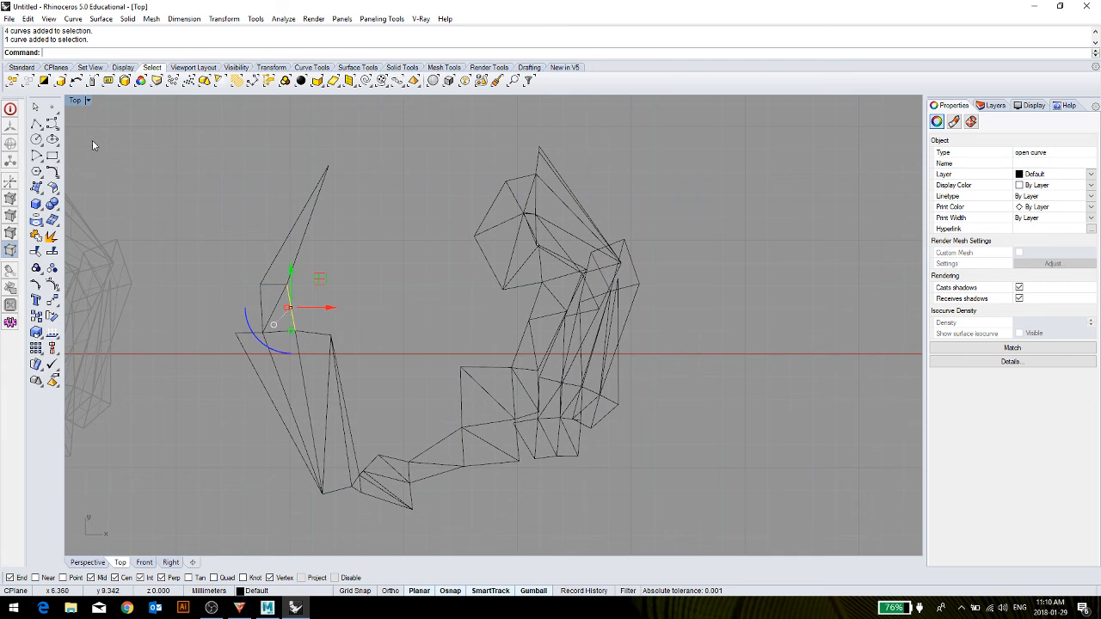
# Restore the four-viewport layout, clear the curve selection, and switch to Autodesk 123D Make.
pyautogui.doubleClick(74, 100)
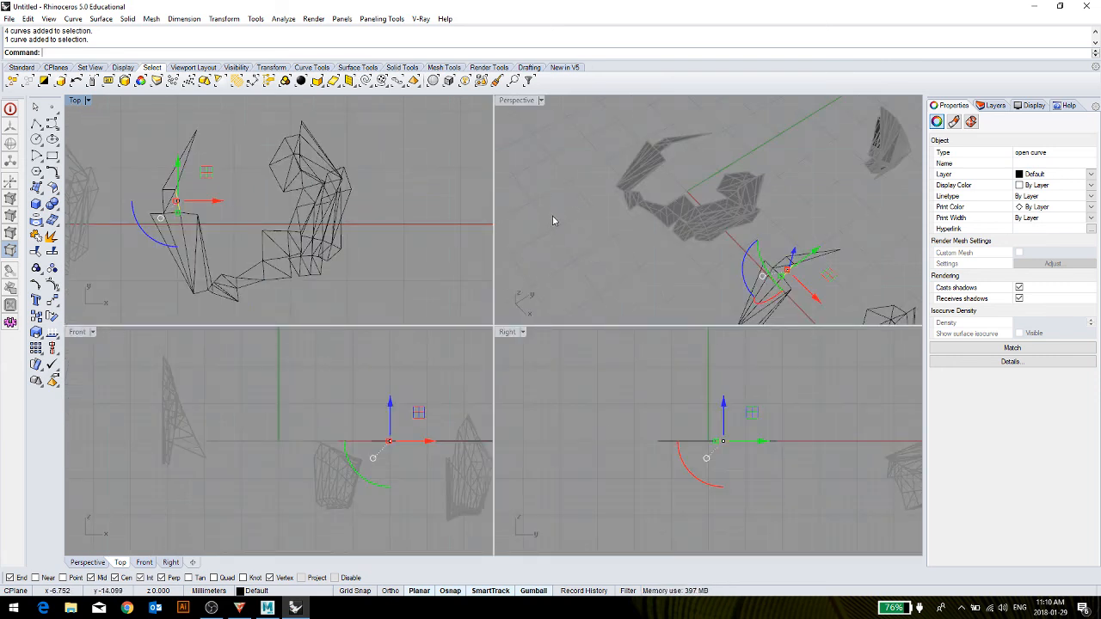
pyautogui.scroll(-3, 552, 215)
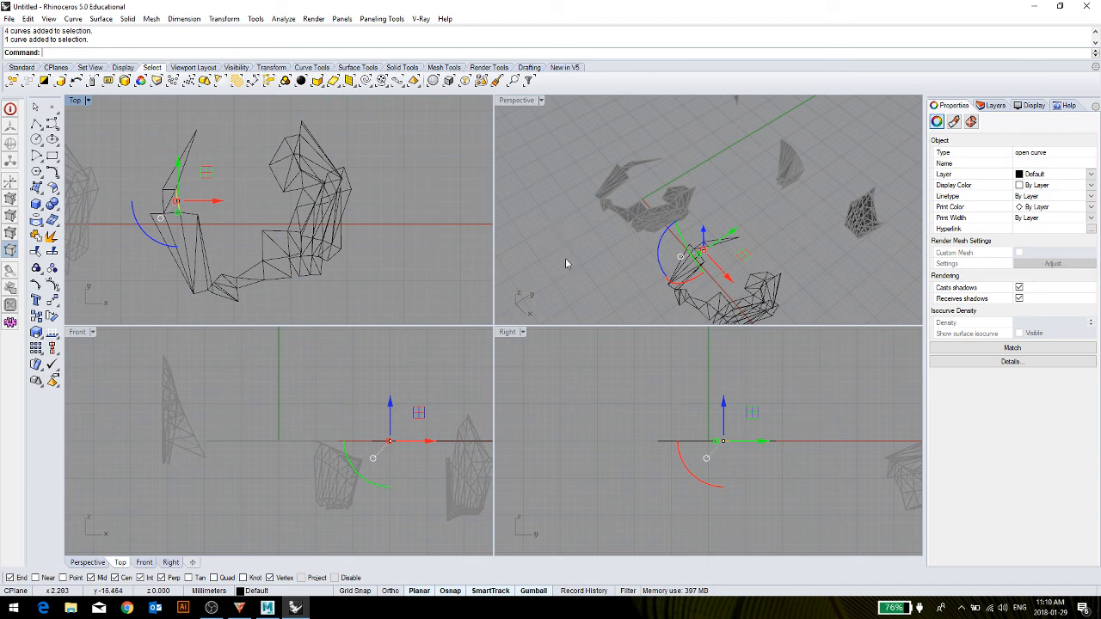
pyautogui.scroll(-3, 565, 260)
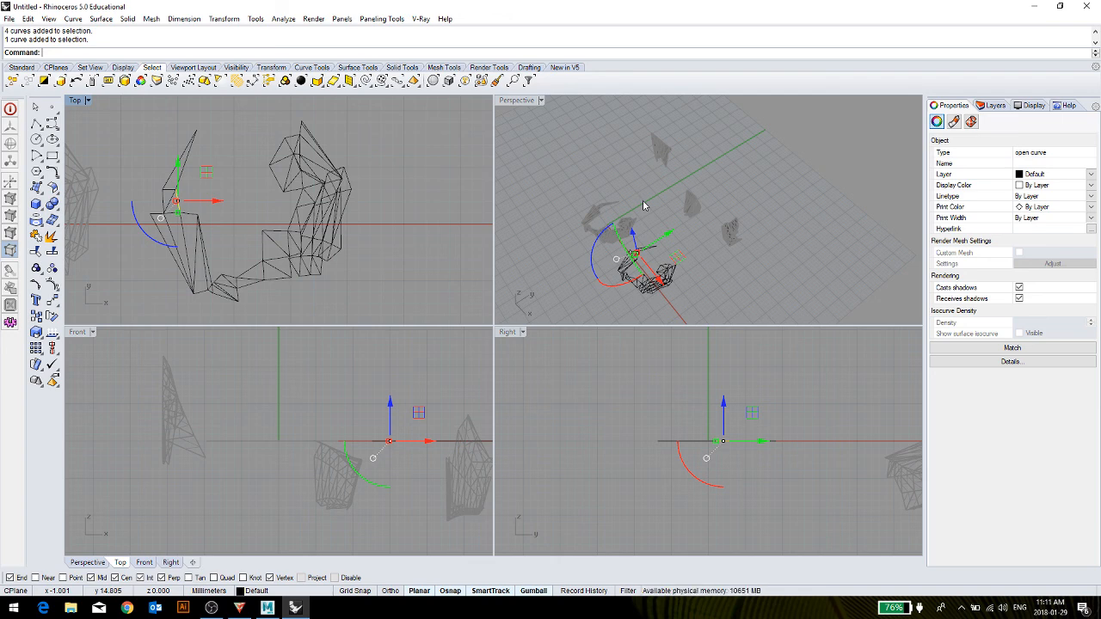
pyautogui.click(570, 198)
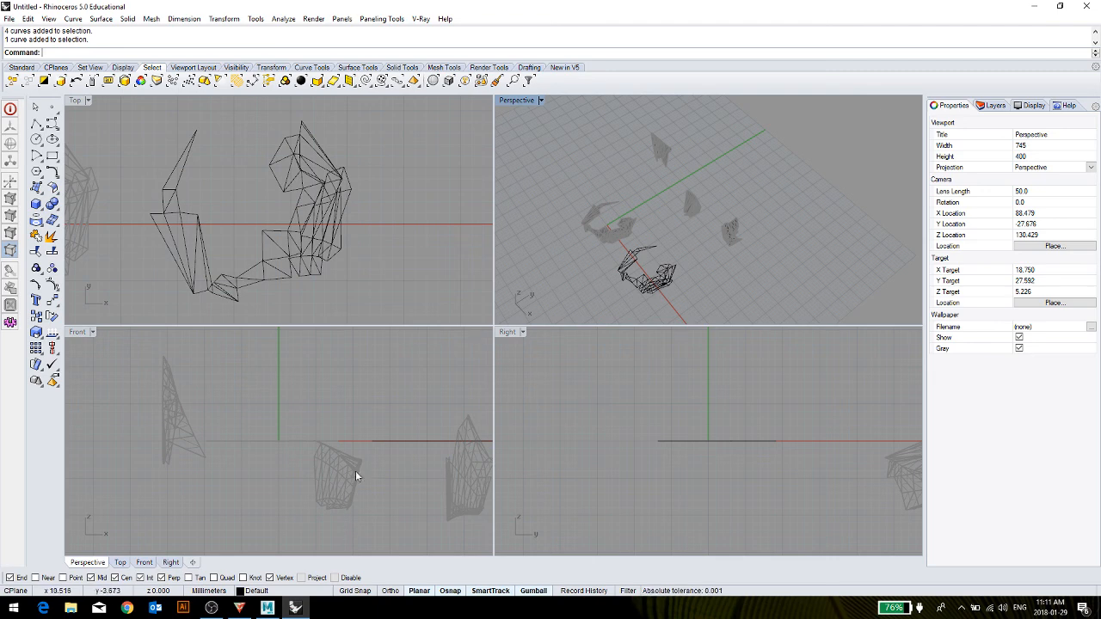
pyautogui.click(239, 607)
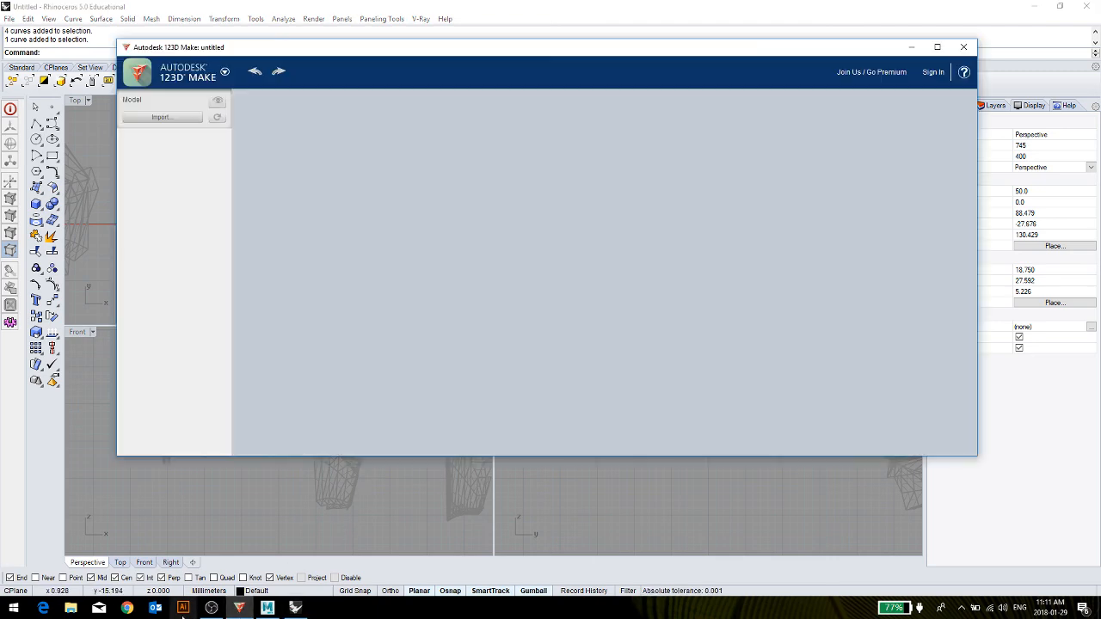